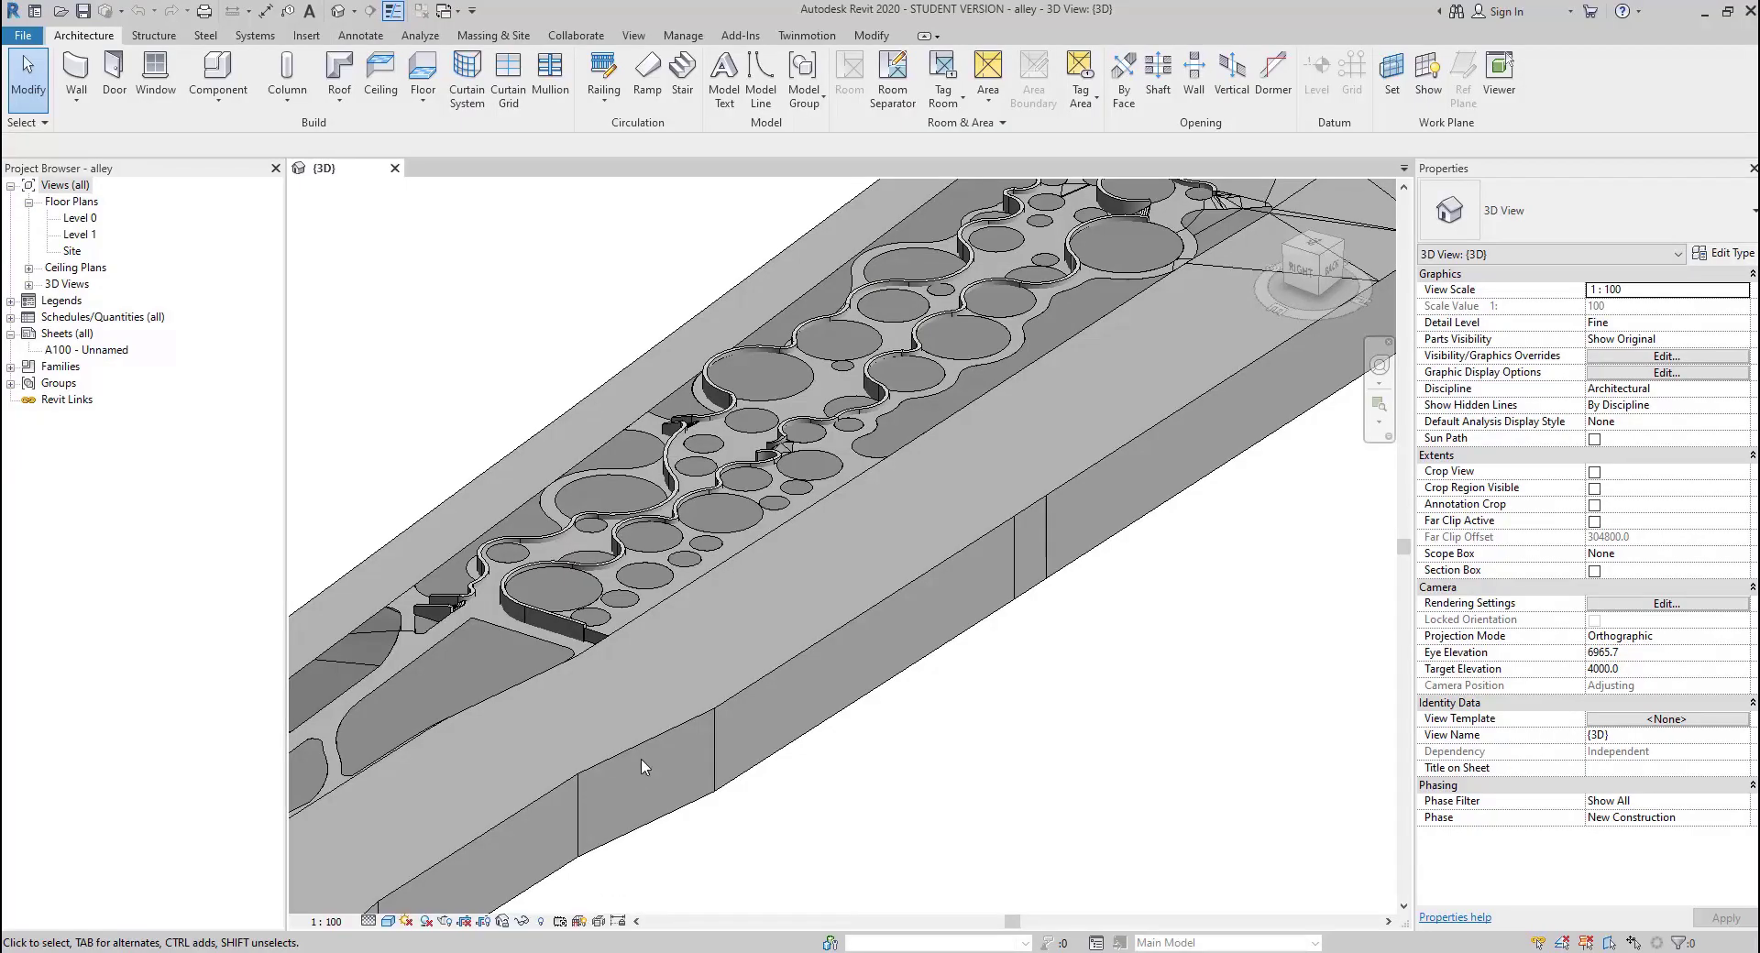
# Examine the alley's floors around the stairs and the curved retaining wall
pyautogui.click(891, 560)
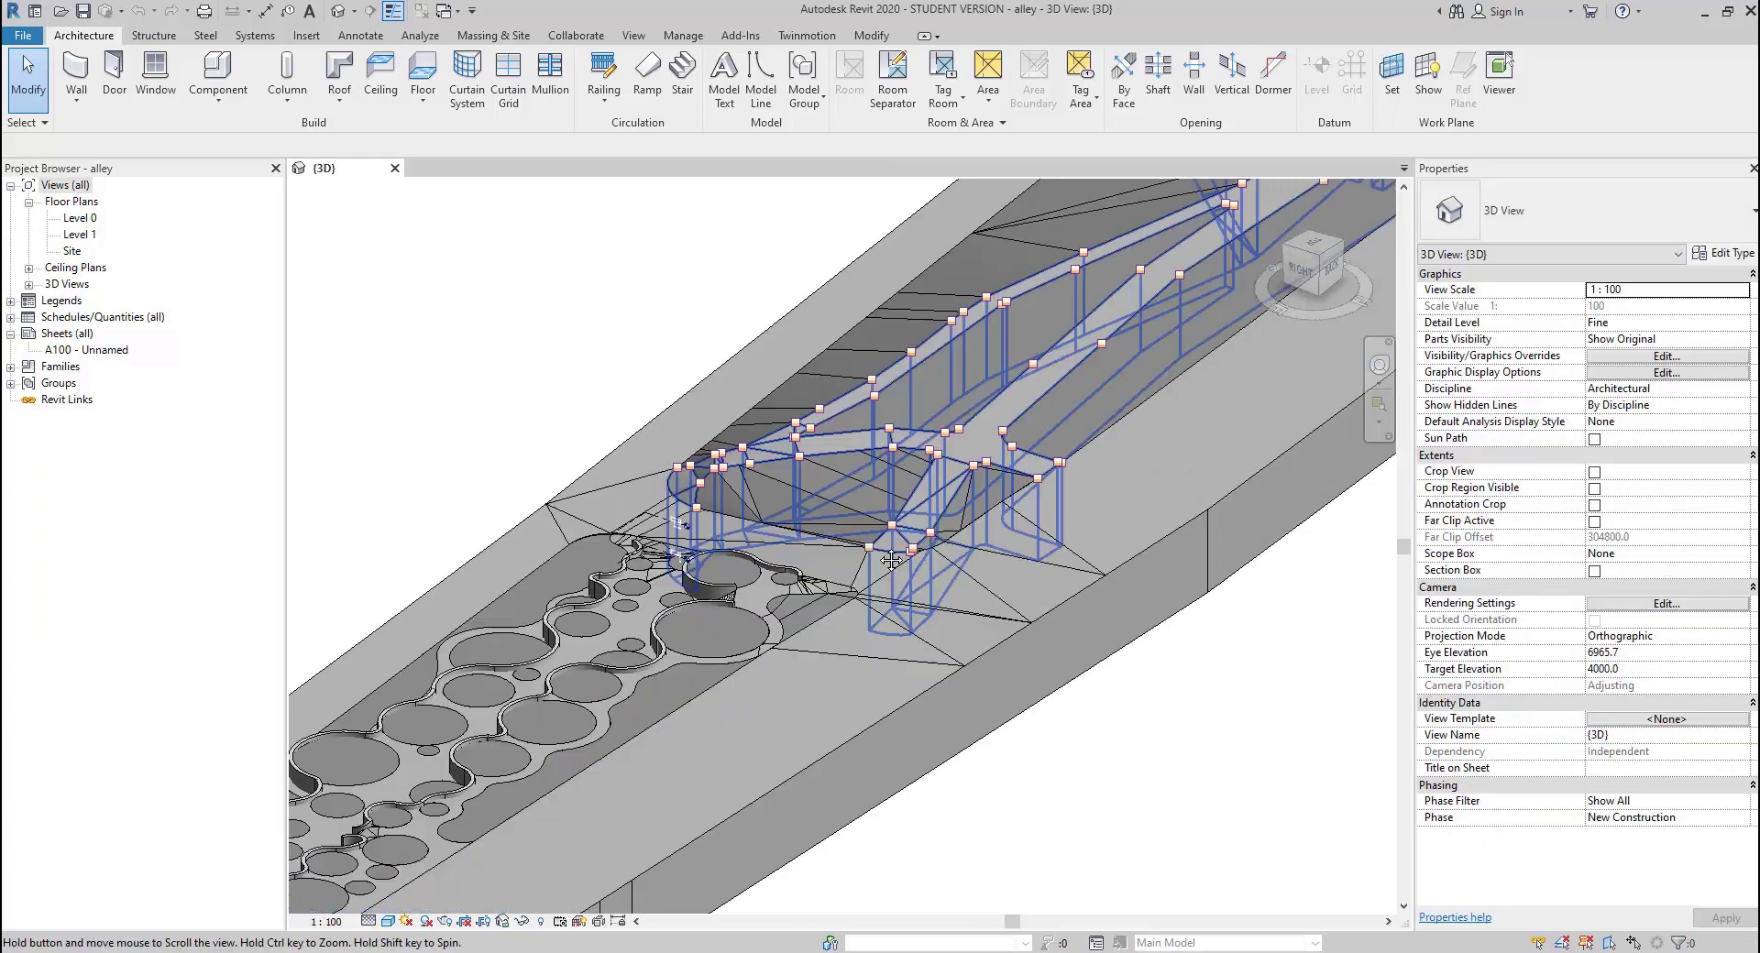
pyautogui.keyDown('shift'); pyautogui.moveTo(891, 561); pyautogui.dragTo(1486, 584, button='middle'); pyautogui.keyUp('shift')
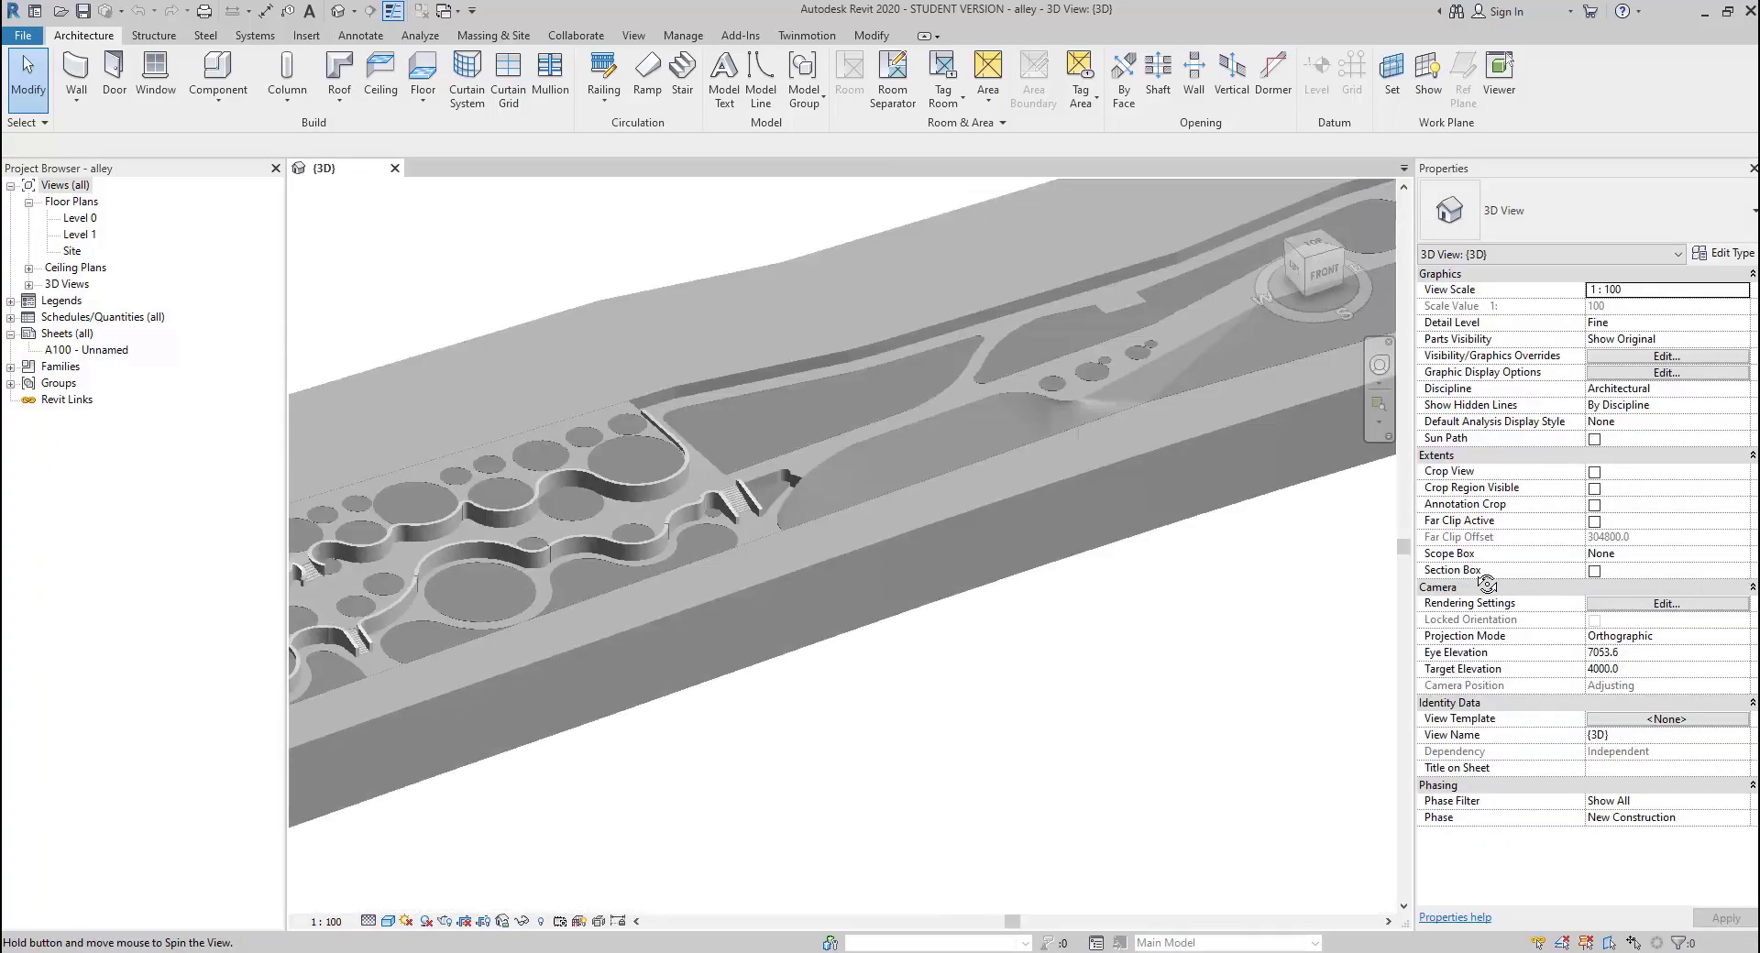
pyautogui.scroll(5, 931, 614)
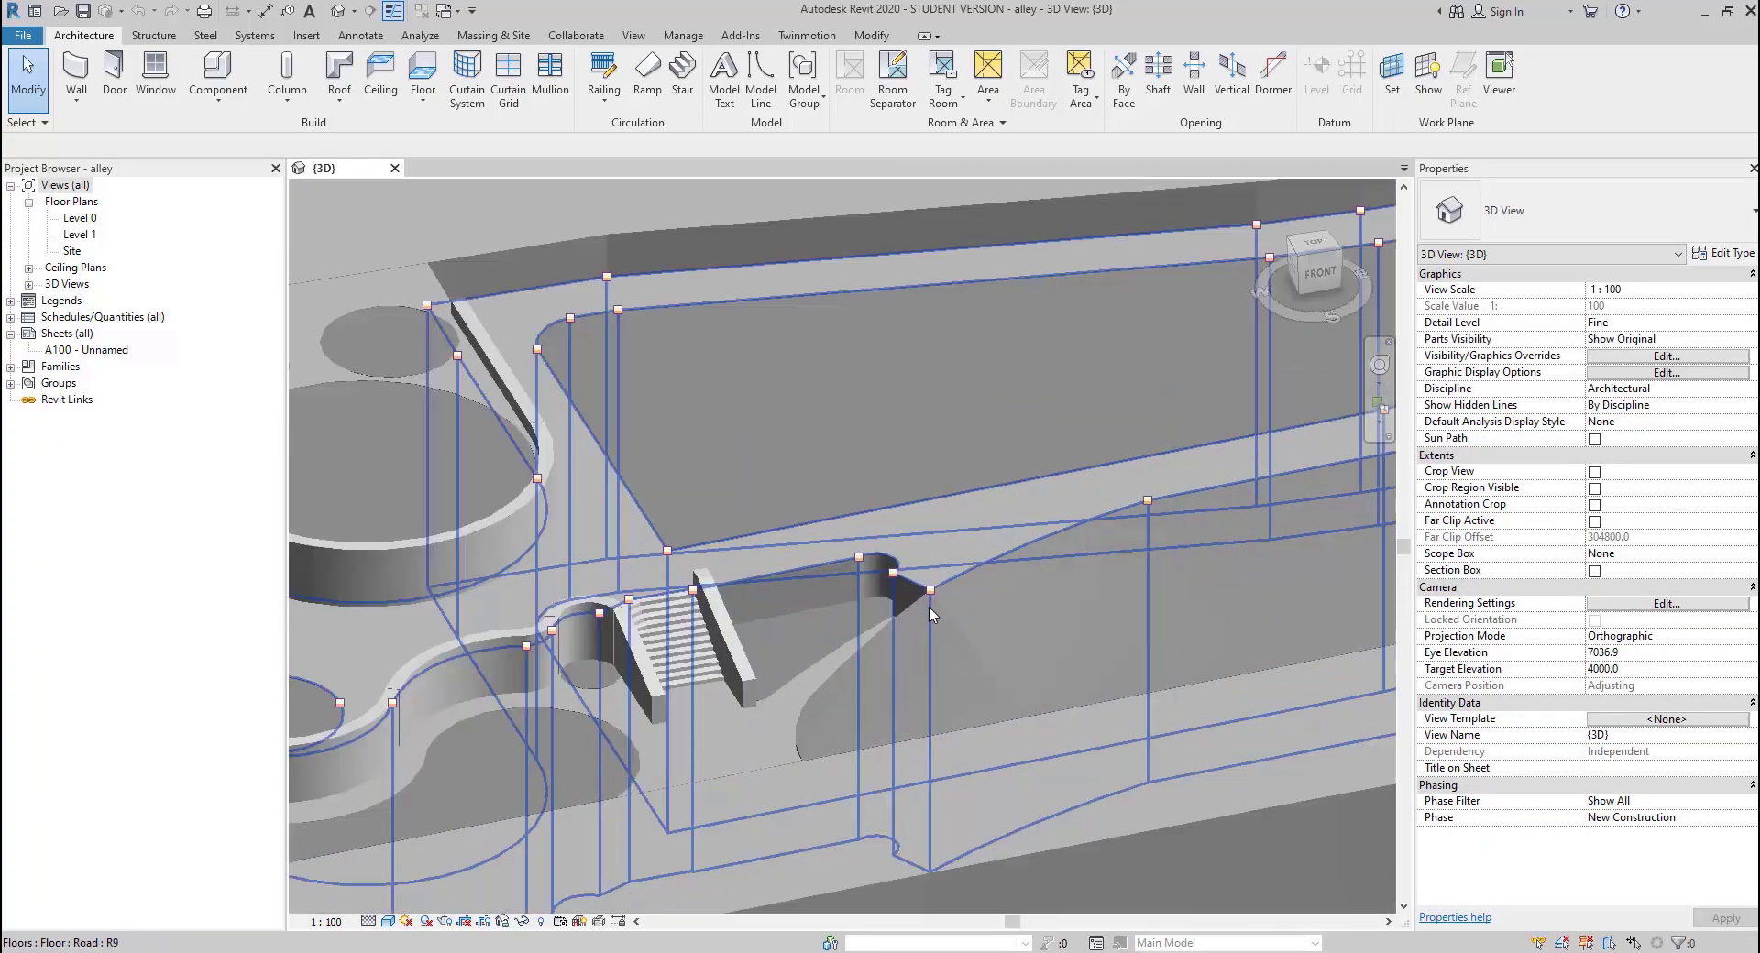
pyautogui.scroll(1, 929, 613)
pyautogui.keyDown('shift'); pyautogui.moveTo(930, 592); pyautogui.dragTo(942, 609, button='middle'); pyautogui.keyUp('shift')
pyautogui.moveTo(770, 518); pyautogui.dragTo(803, 608, button='middle')
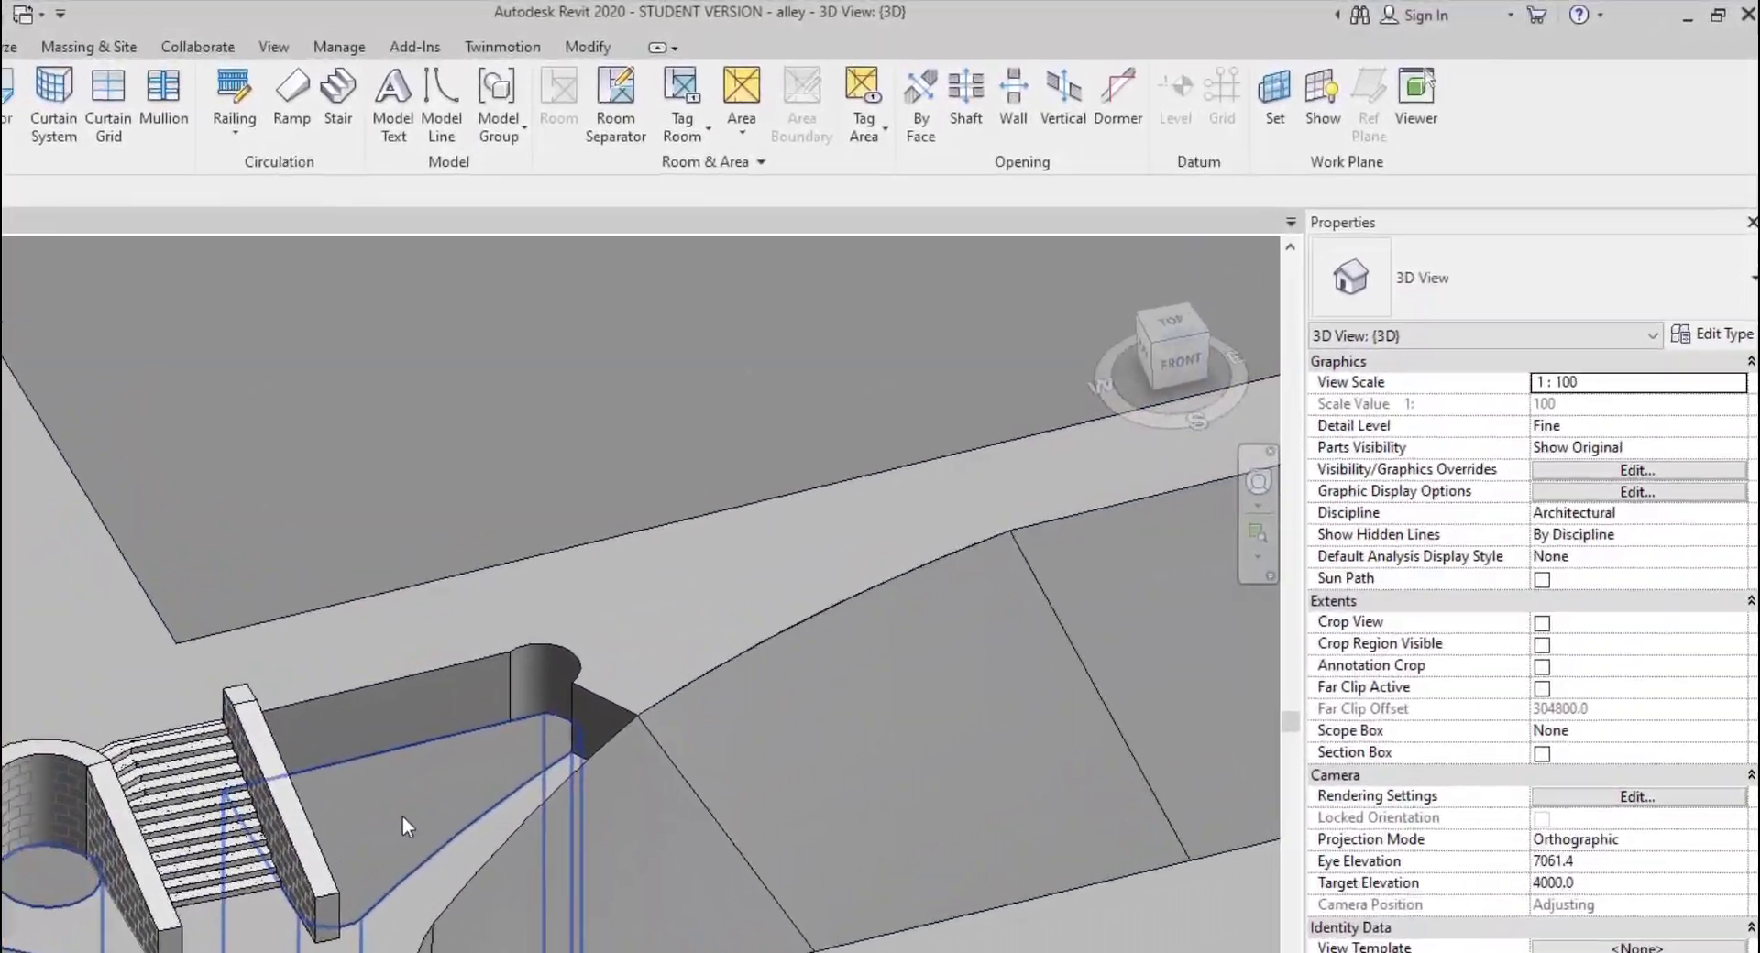
pyautogui.click(696, 642)
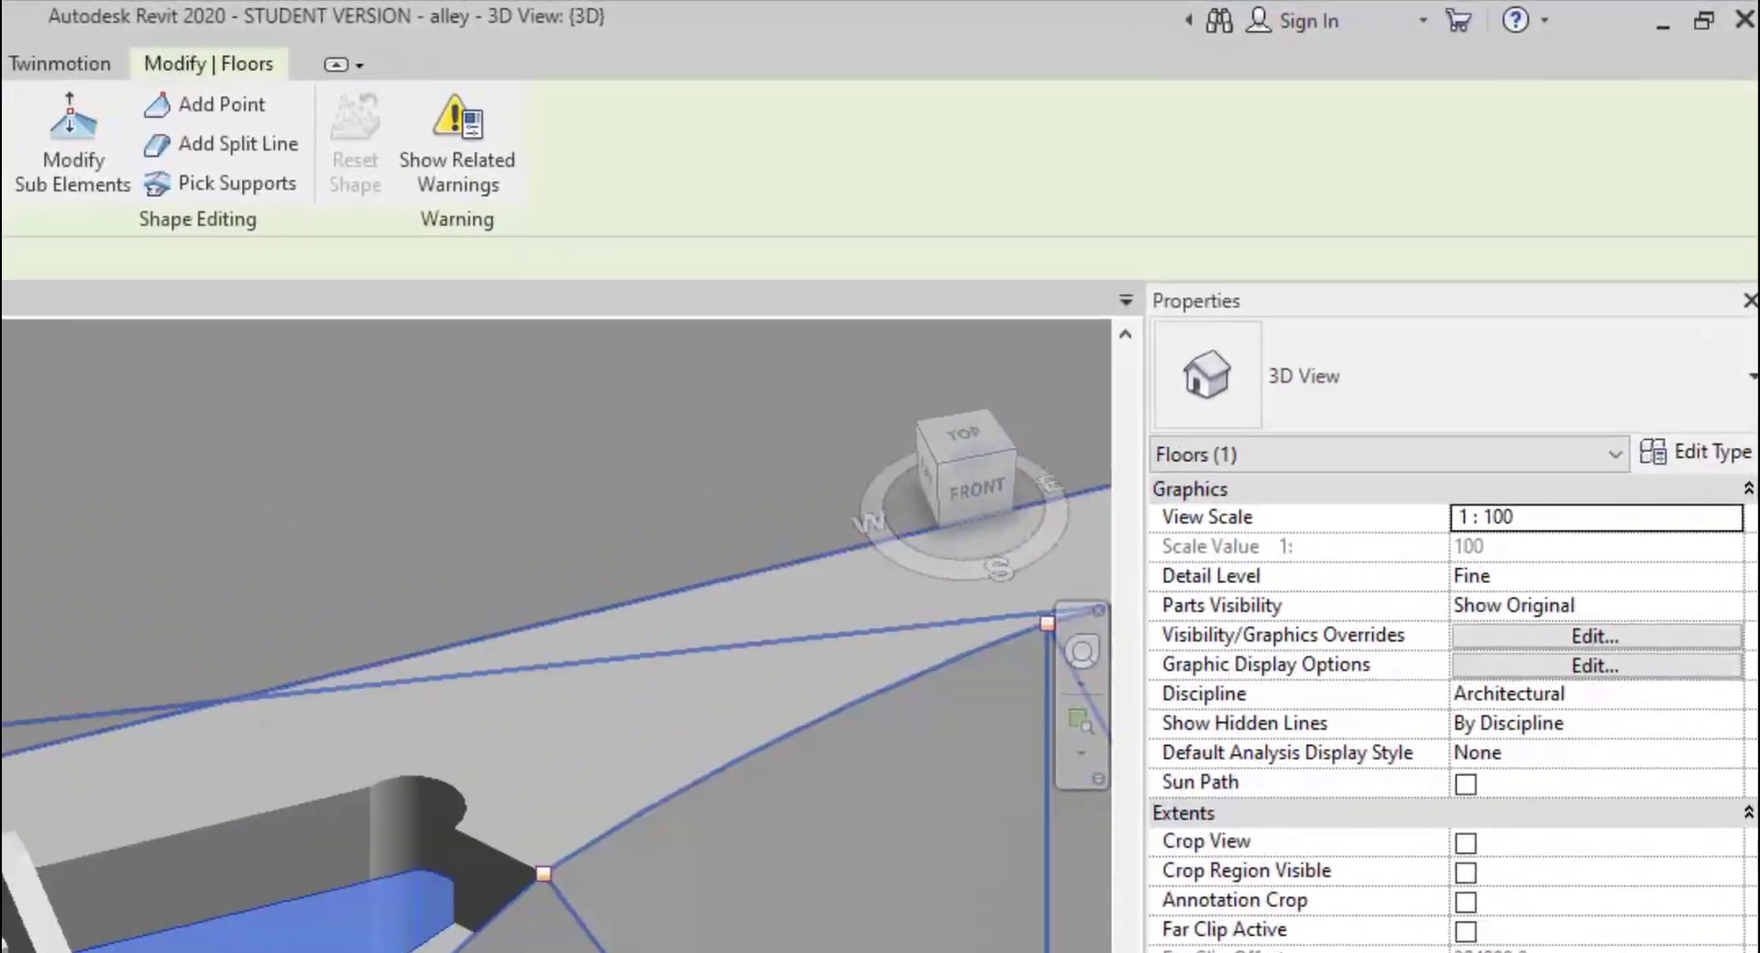
pyautogui.moveTo(693, 624); pyautogui.dragTo(419, 753, button='middle')
pyautogui.press('Escape')
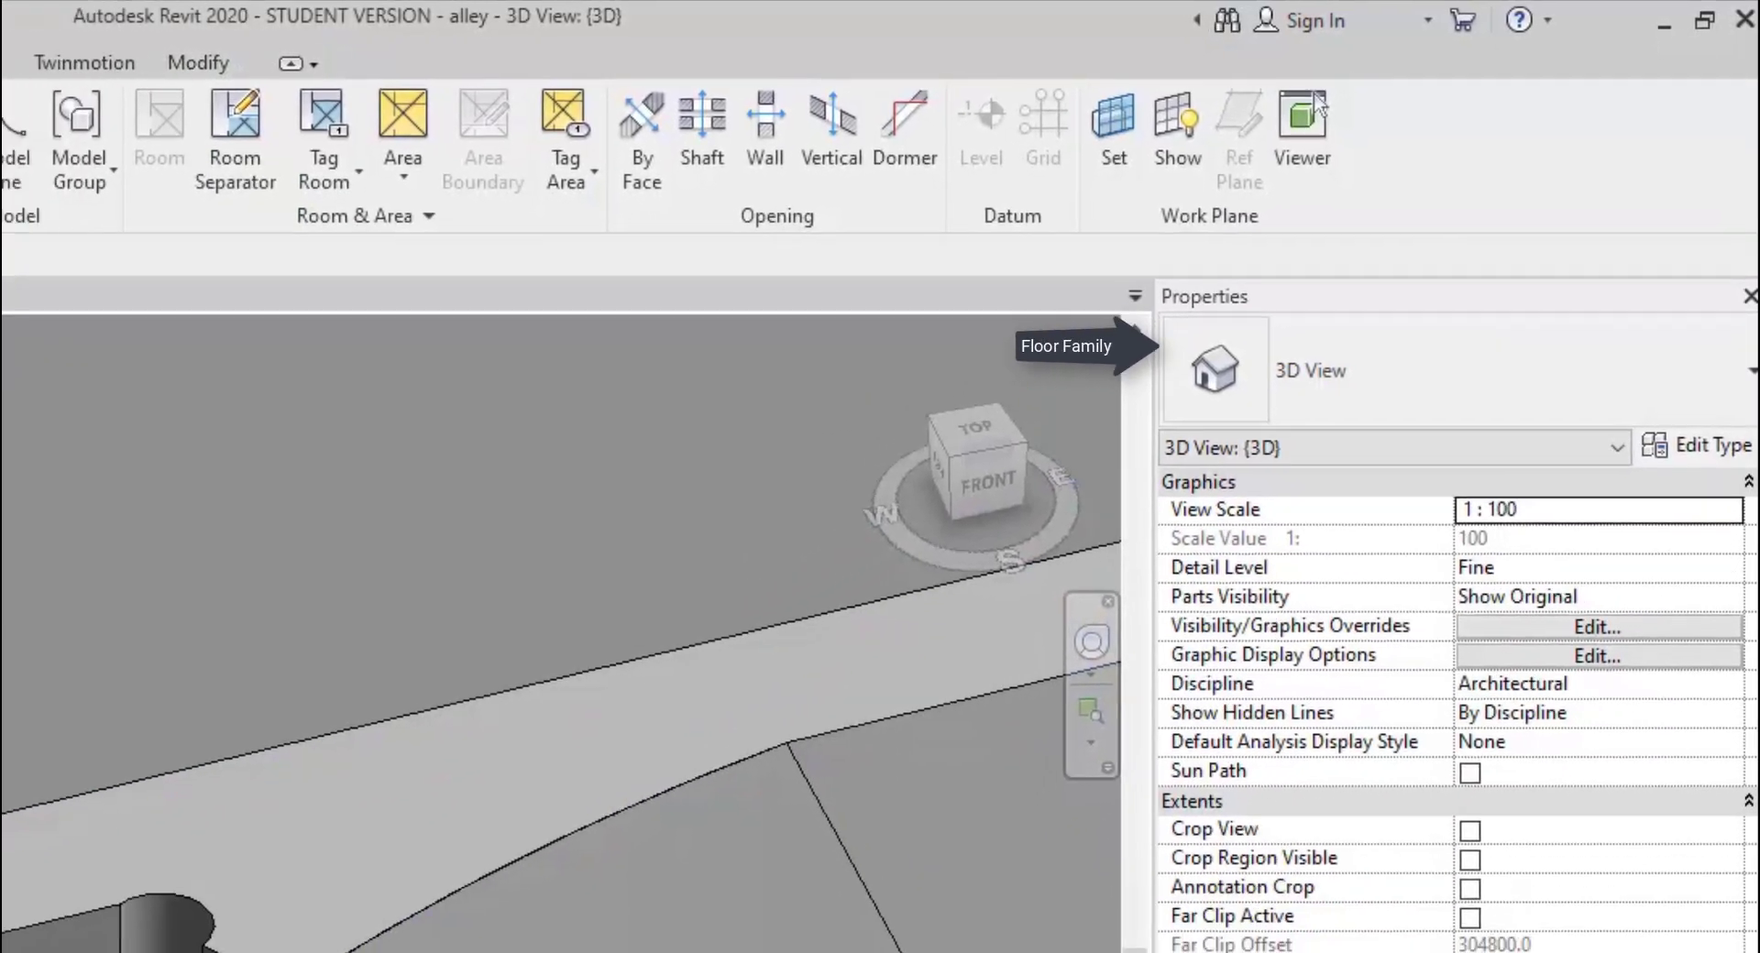
# In the Site plan, start editing the road floor's sub-elements and adjust its point at the curved wall end in 3D
pyautogui.click(271, 190)
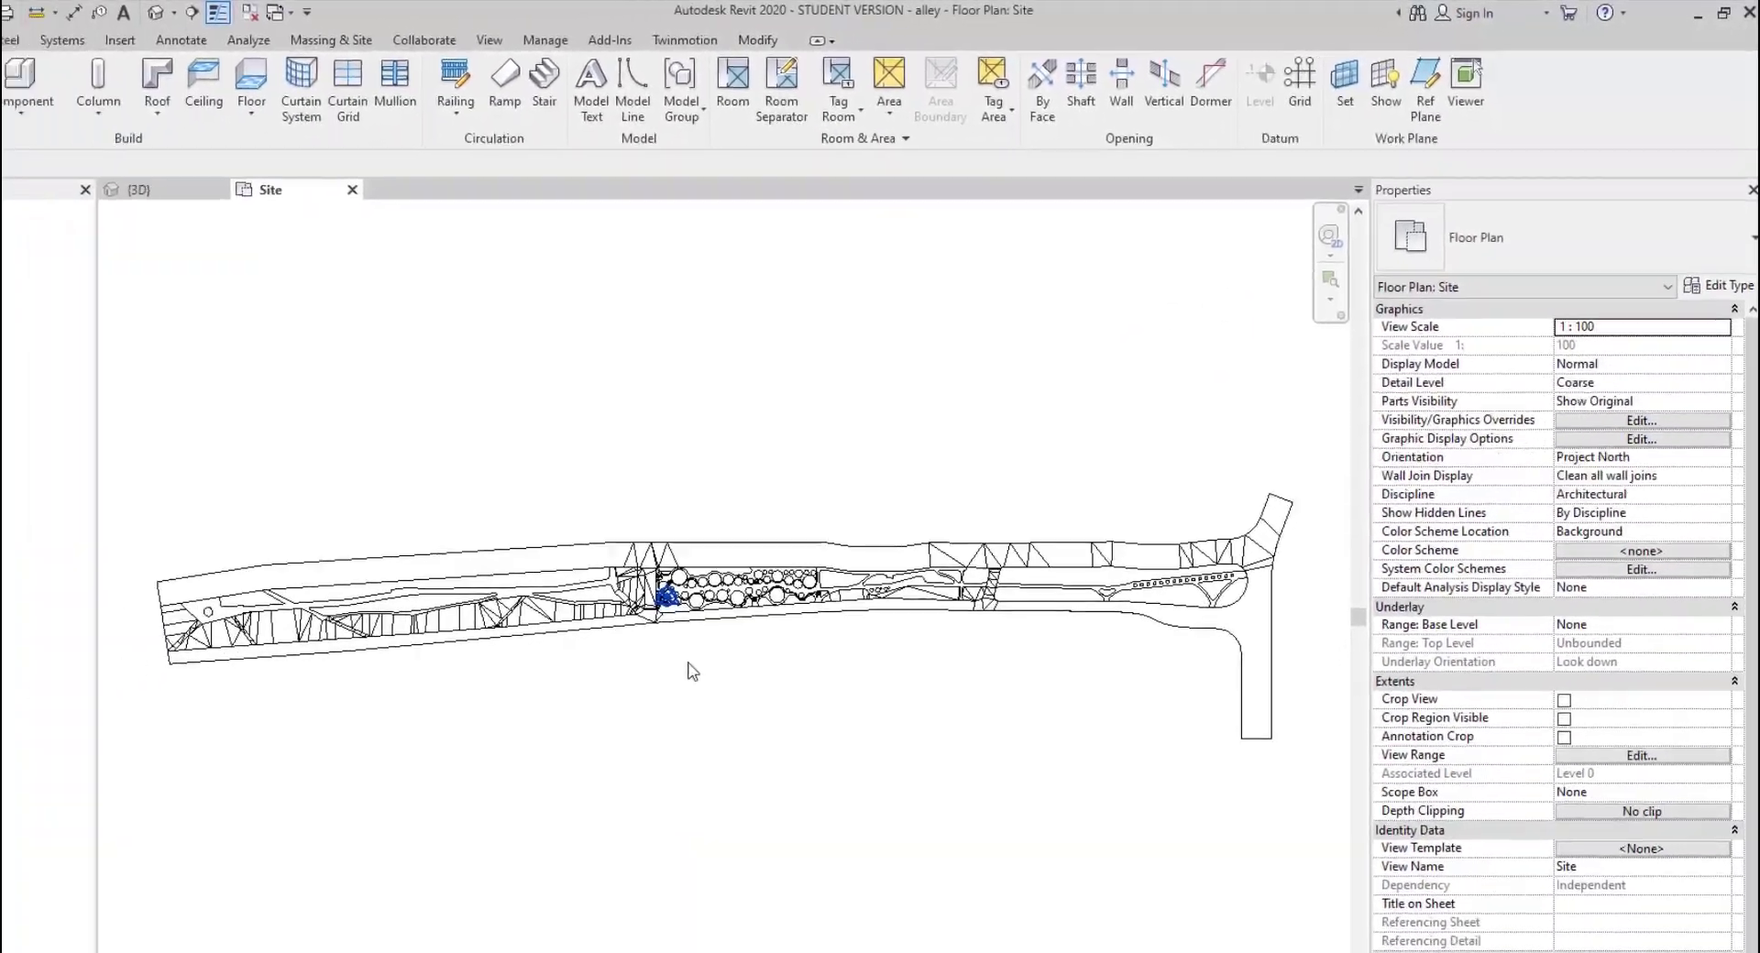
pyautogui.moveTo(802, 582); pyautogui.dragTo(679, 669, button='middle')
pyautogui.scroll(3, 678, 669)
pyautogui.click(813, 79)
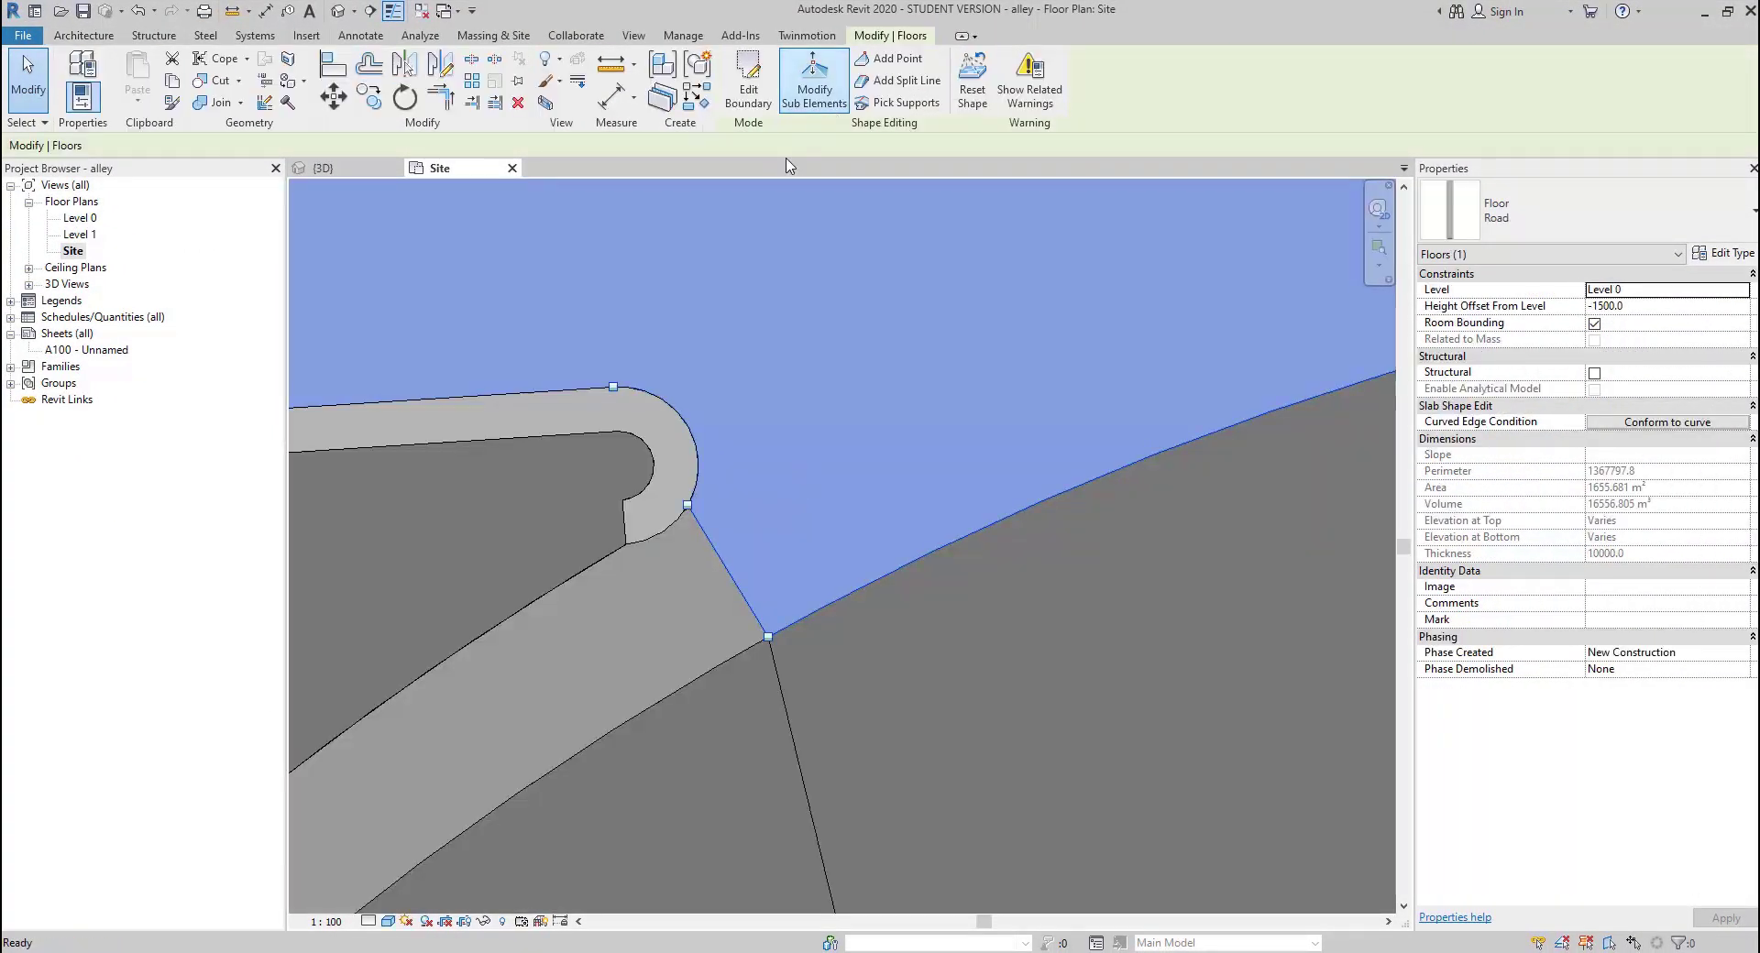
pyautogui.click(340, 171)
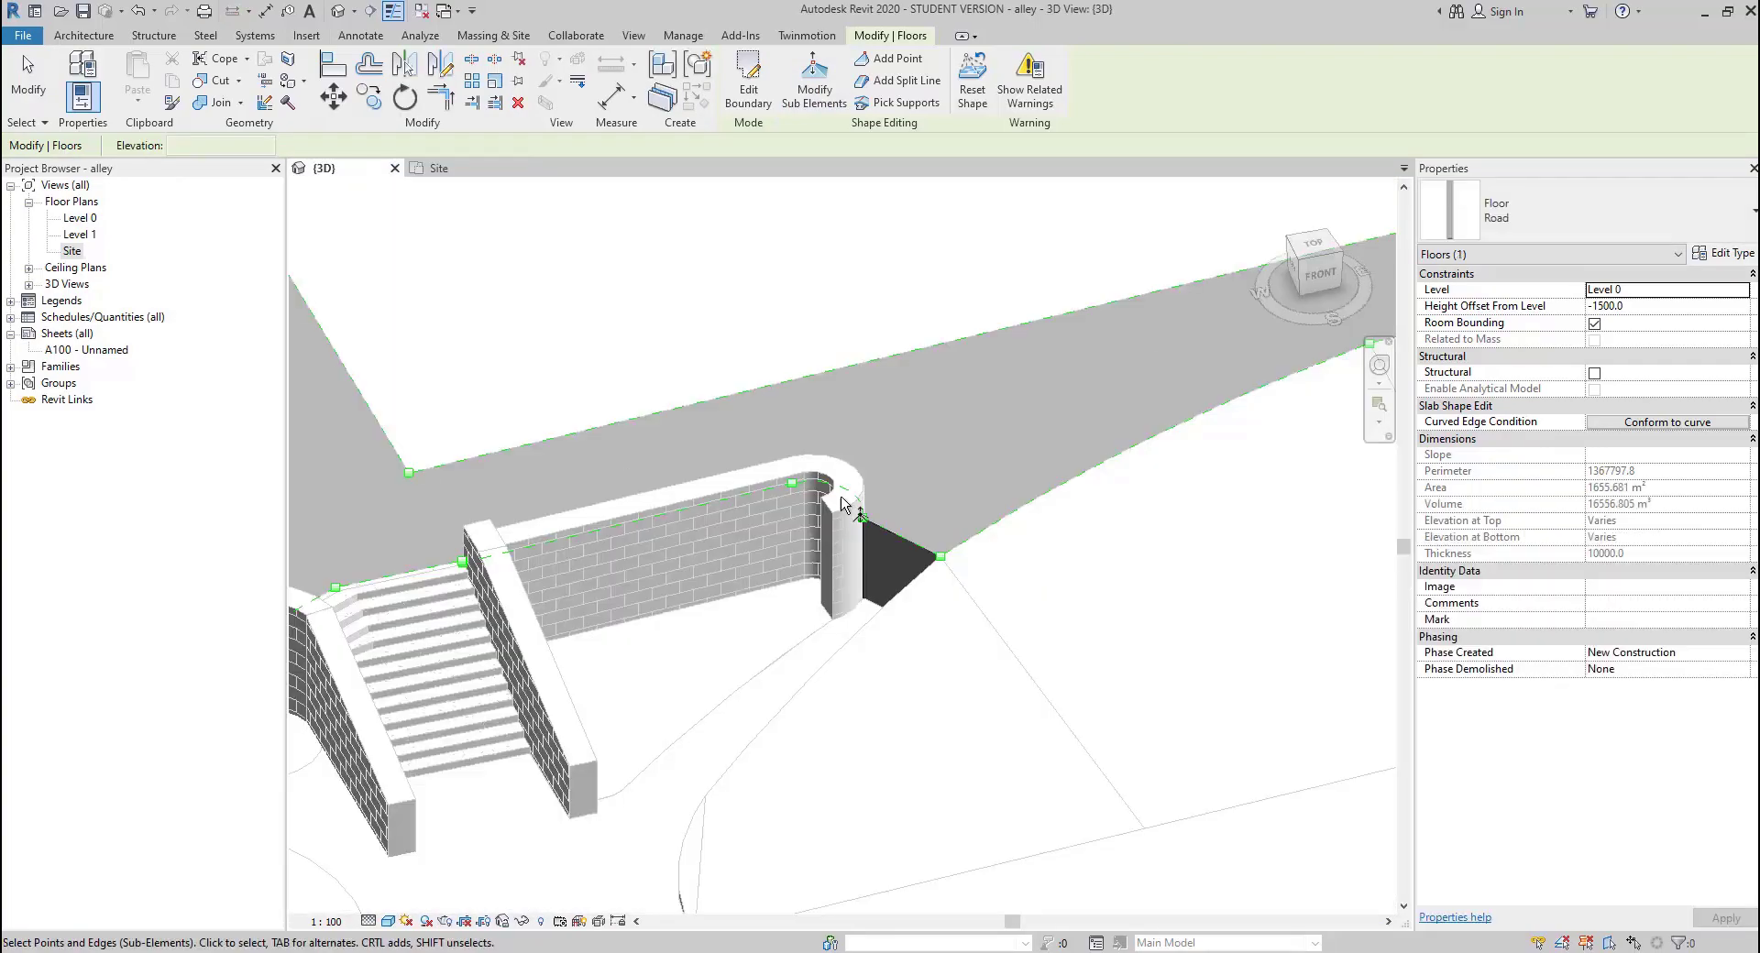
pyautogui.moveTo(864, 601); pyautogui.dragTo(863, 601)
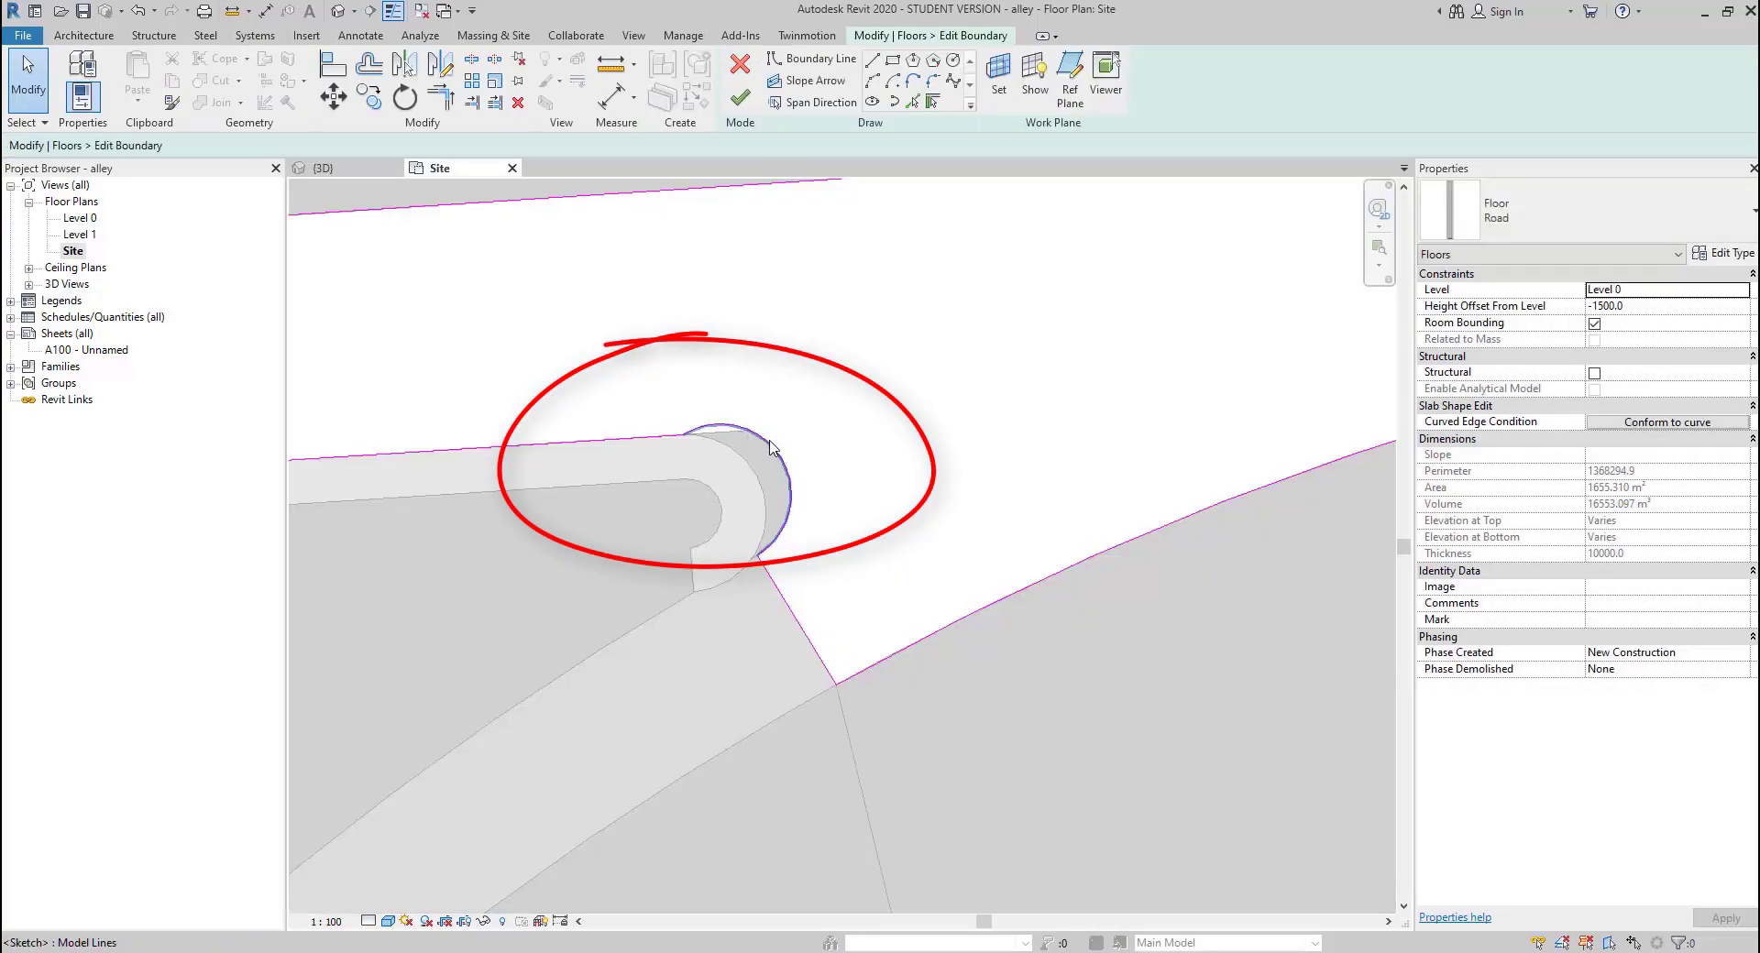
# Align the road floor's boundary arc with the wall's outer curved face and trim it to the adjoining boundary lines
pyautogui.press('a')
pyautogui.press('l')
pyautogui.click(766, 491)
pyautogui.click(787, 476)
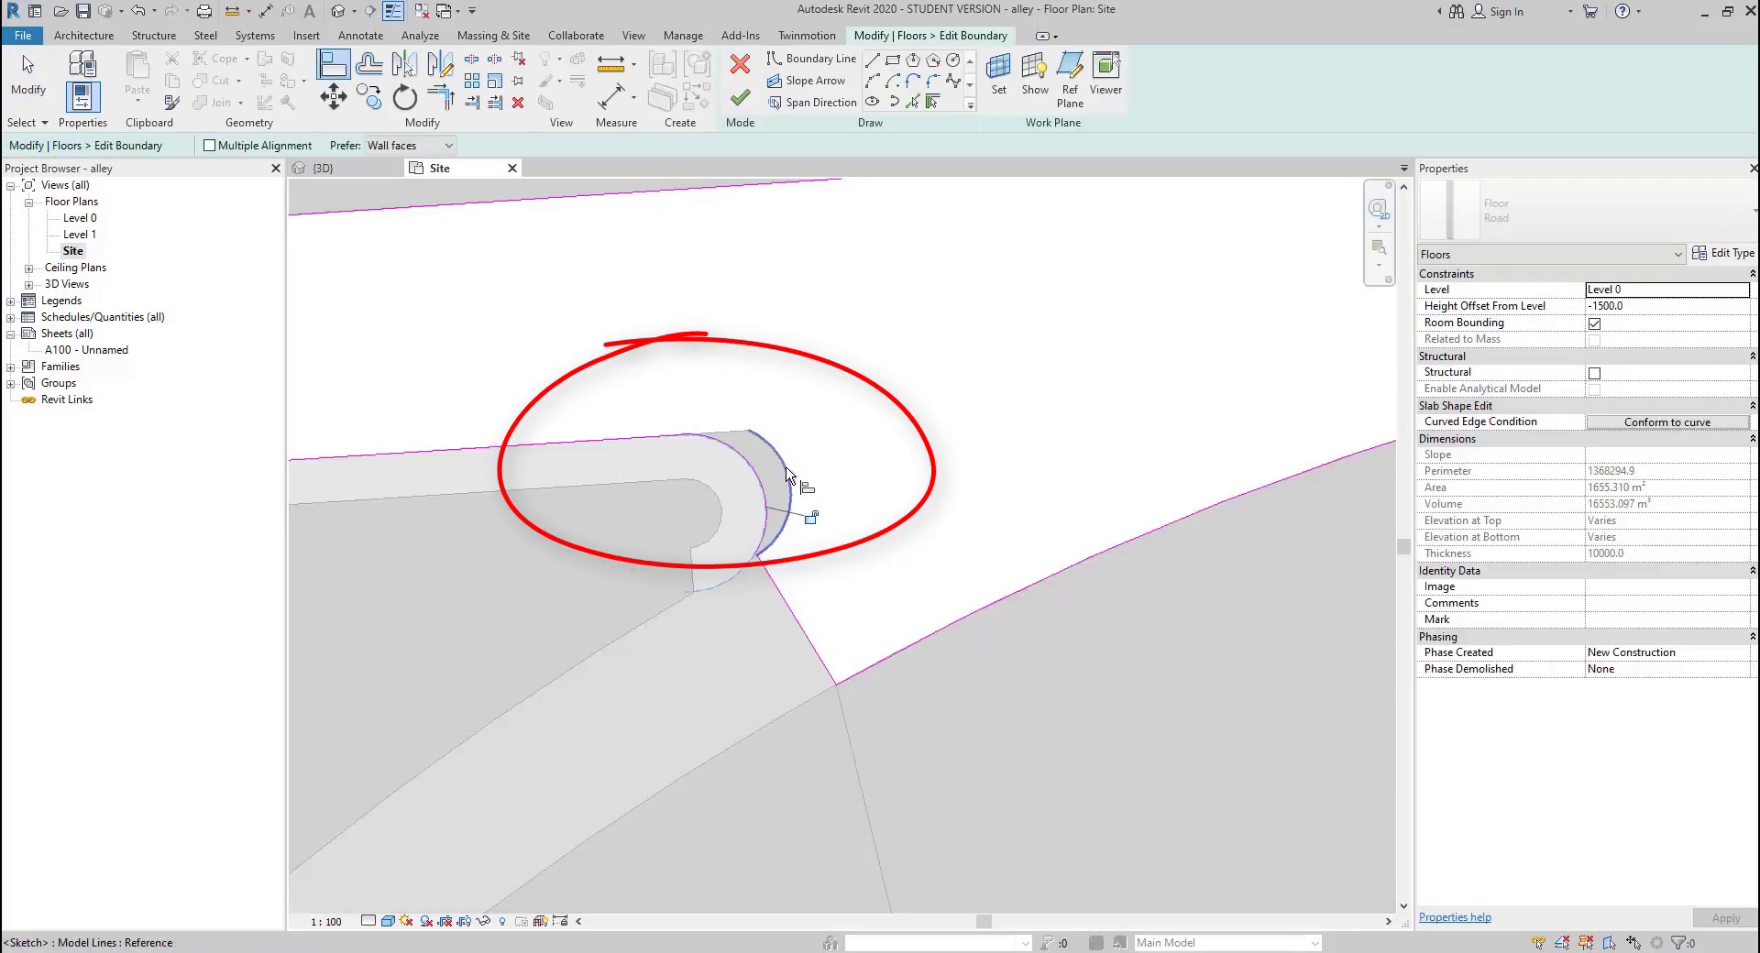
pyautogui.press('Escape')
pyautogui.press('Escape')
pyautogui.press('t')
pyautogui.press('r')
pyautogui.click(766, 524)
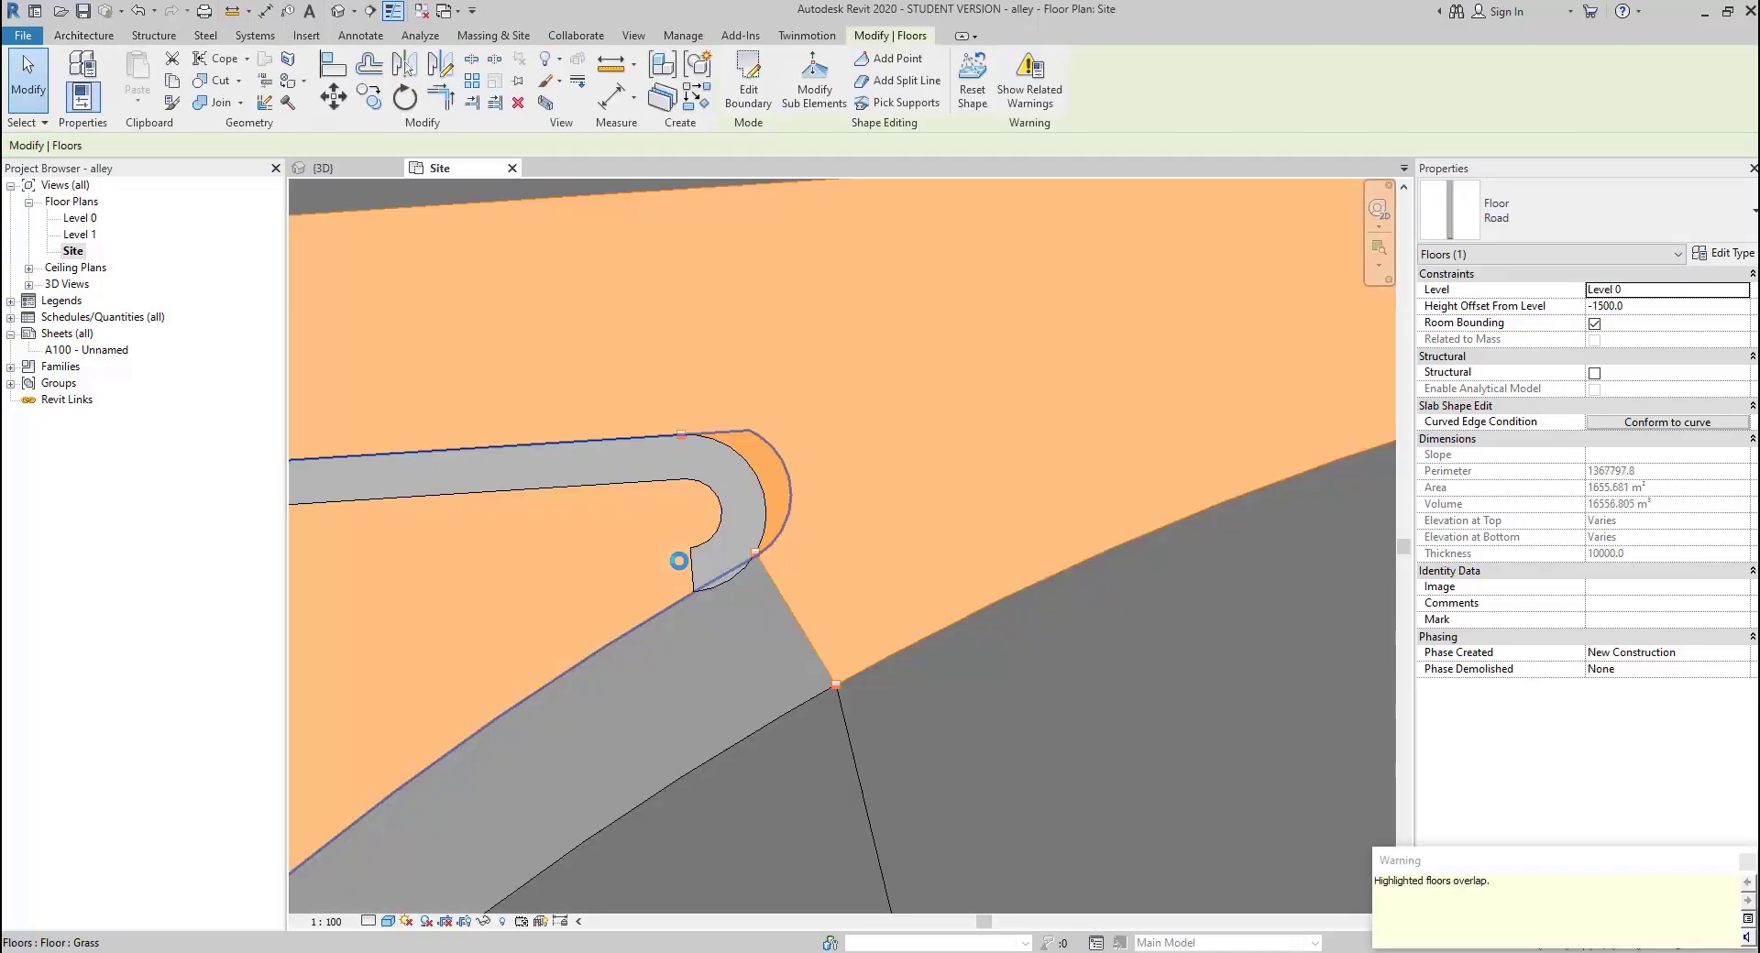
pyautogui.press('Escape')
# Edit the triangular grass floor's boundary beside the stairs, aligning it with the inner face of the surrounding wall
pyautogui.click(663, 559)
pyautogui.click(747, 80)
pyautogui.moveTo(844, 503); pyautogui.dragTo(1064, 456, button='middle')
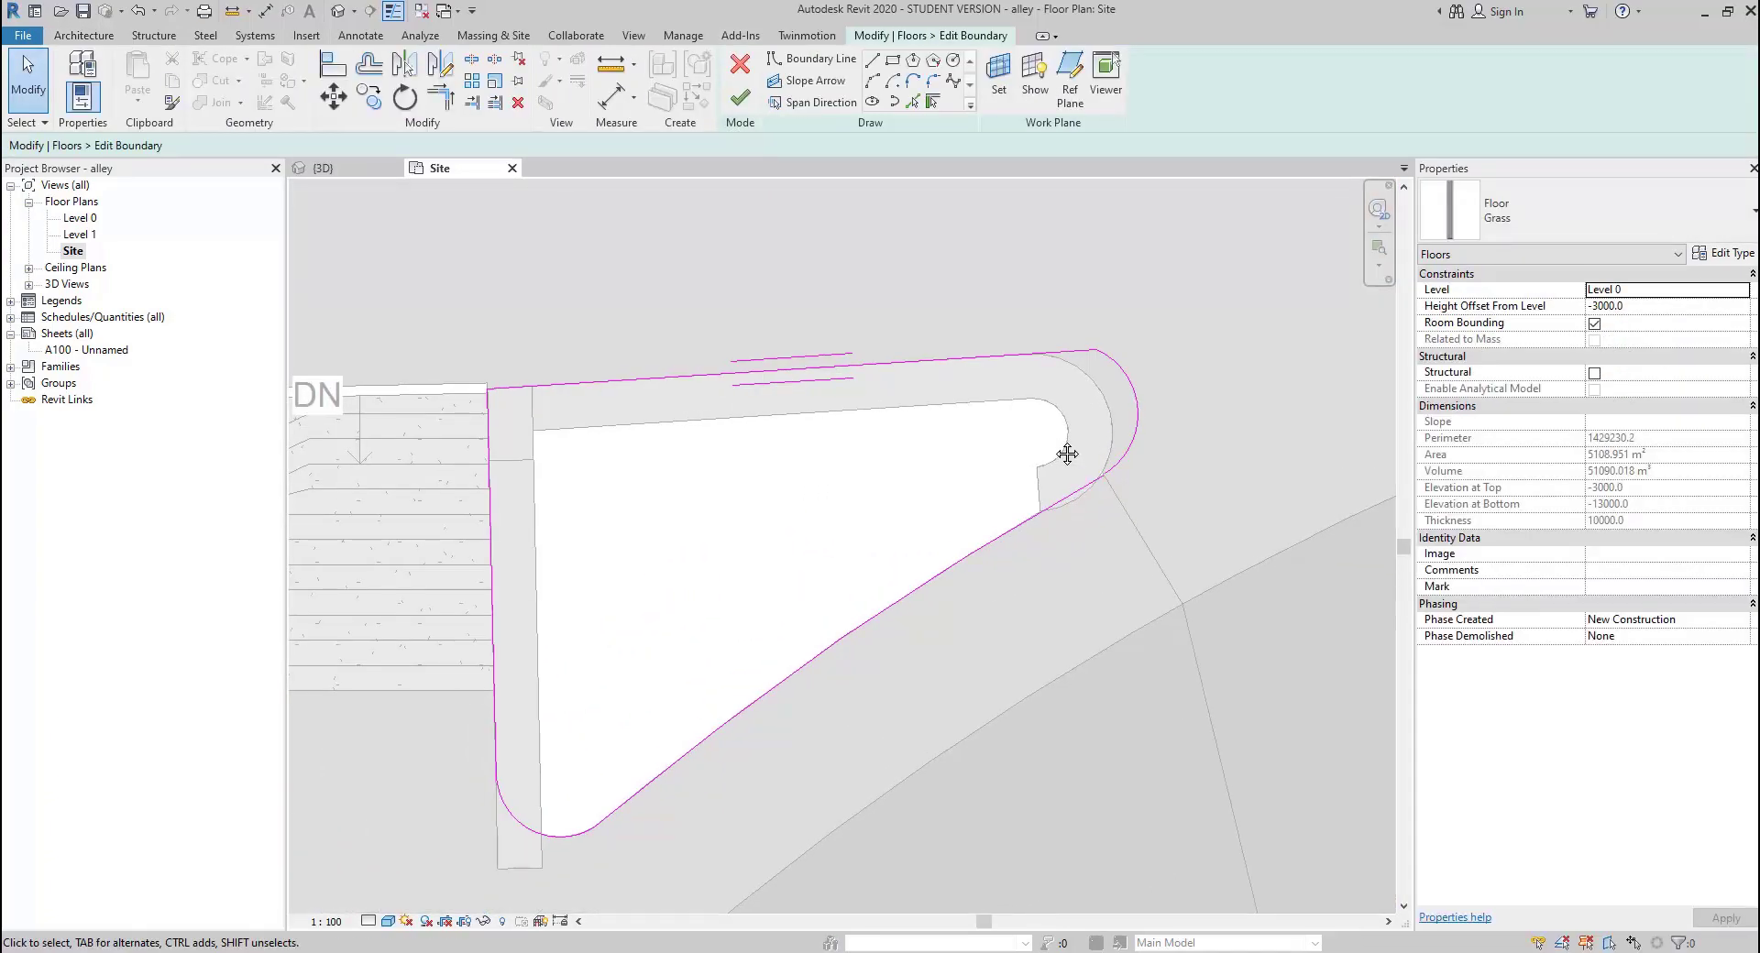
pyautogui.press('a')
pyautogui.press('l')
pyautogui.click(1069, 433)
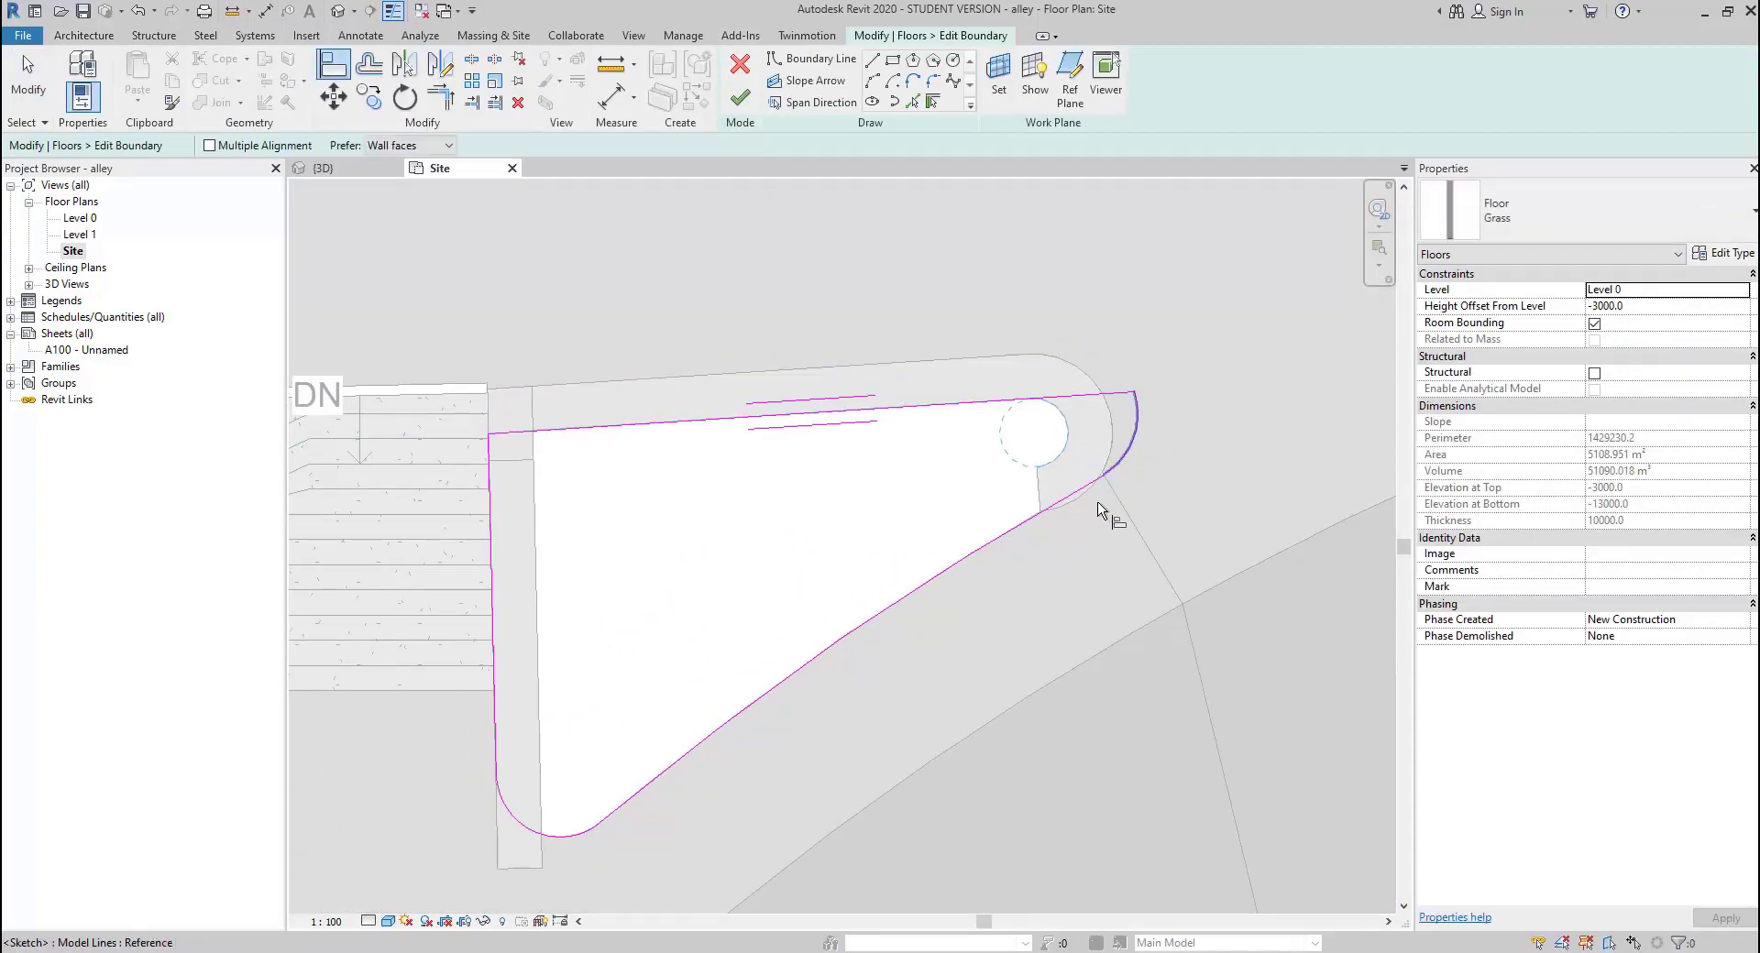
pyautogui.click(1104, 479)
pyautogui.click(946, 569)
pyautogui.click(920, 542)
pyautogui.press('Escape')
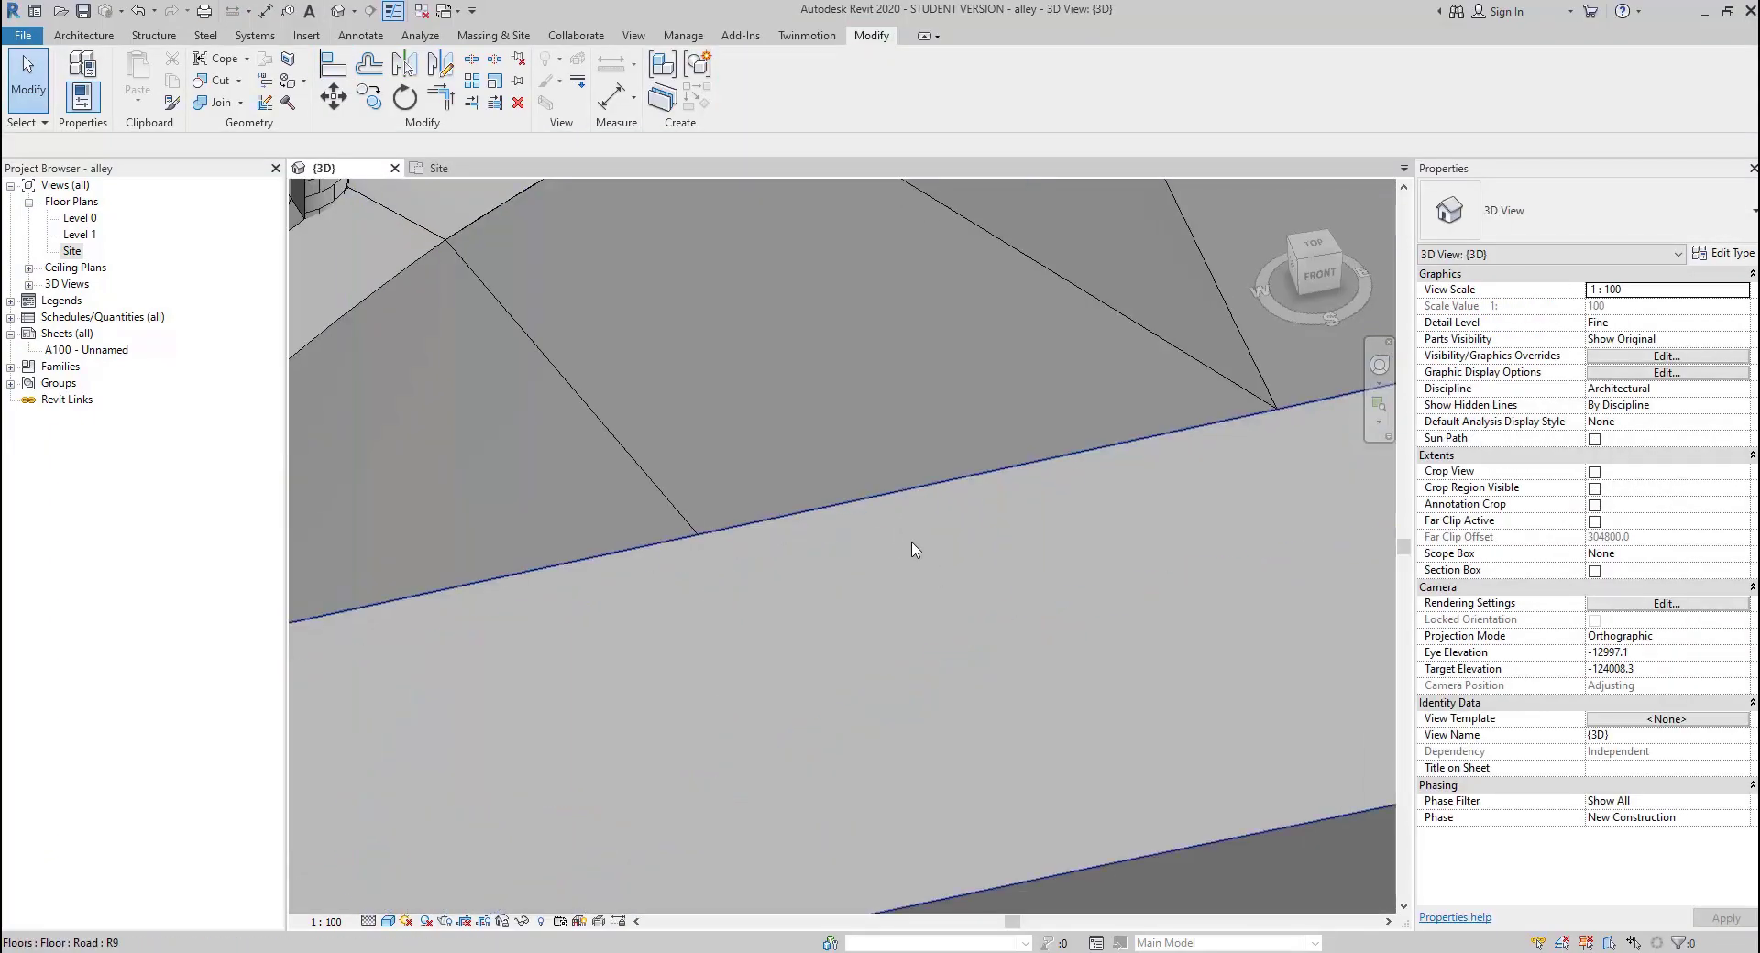
# Add split lines across the road floor between the curved wall end and the road's opposite edges, including short branches between them
pyautogui.moveTo(911, 549); pyautogui.dragTo(771, 605, button='middle')
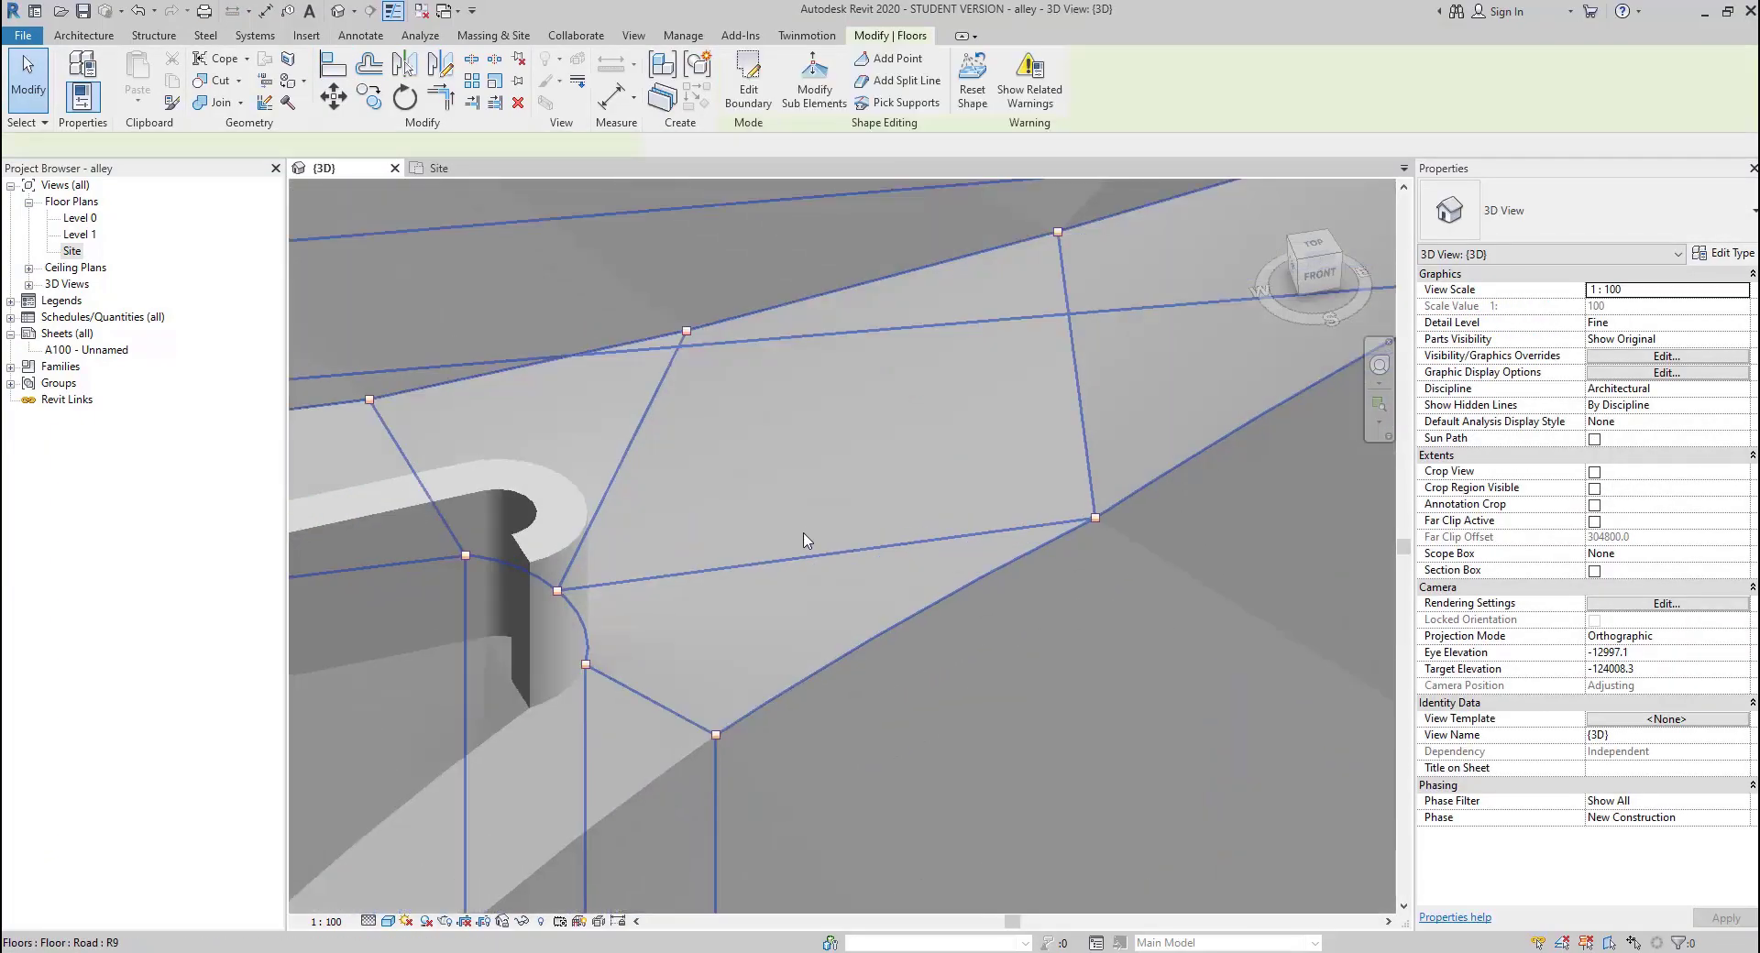
pyautogui.click(908, 79)
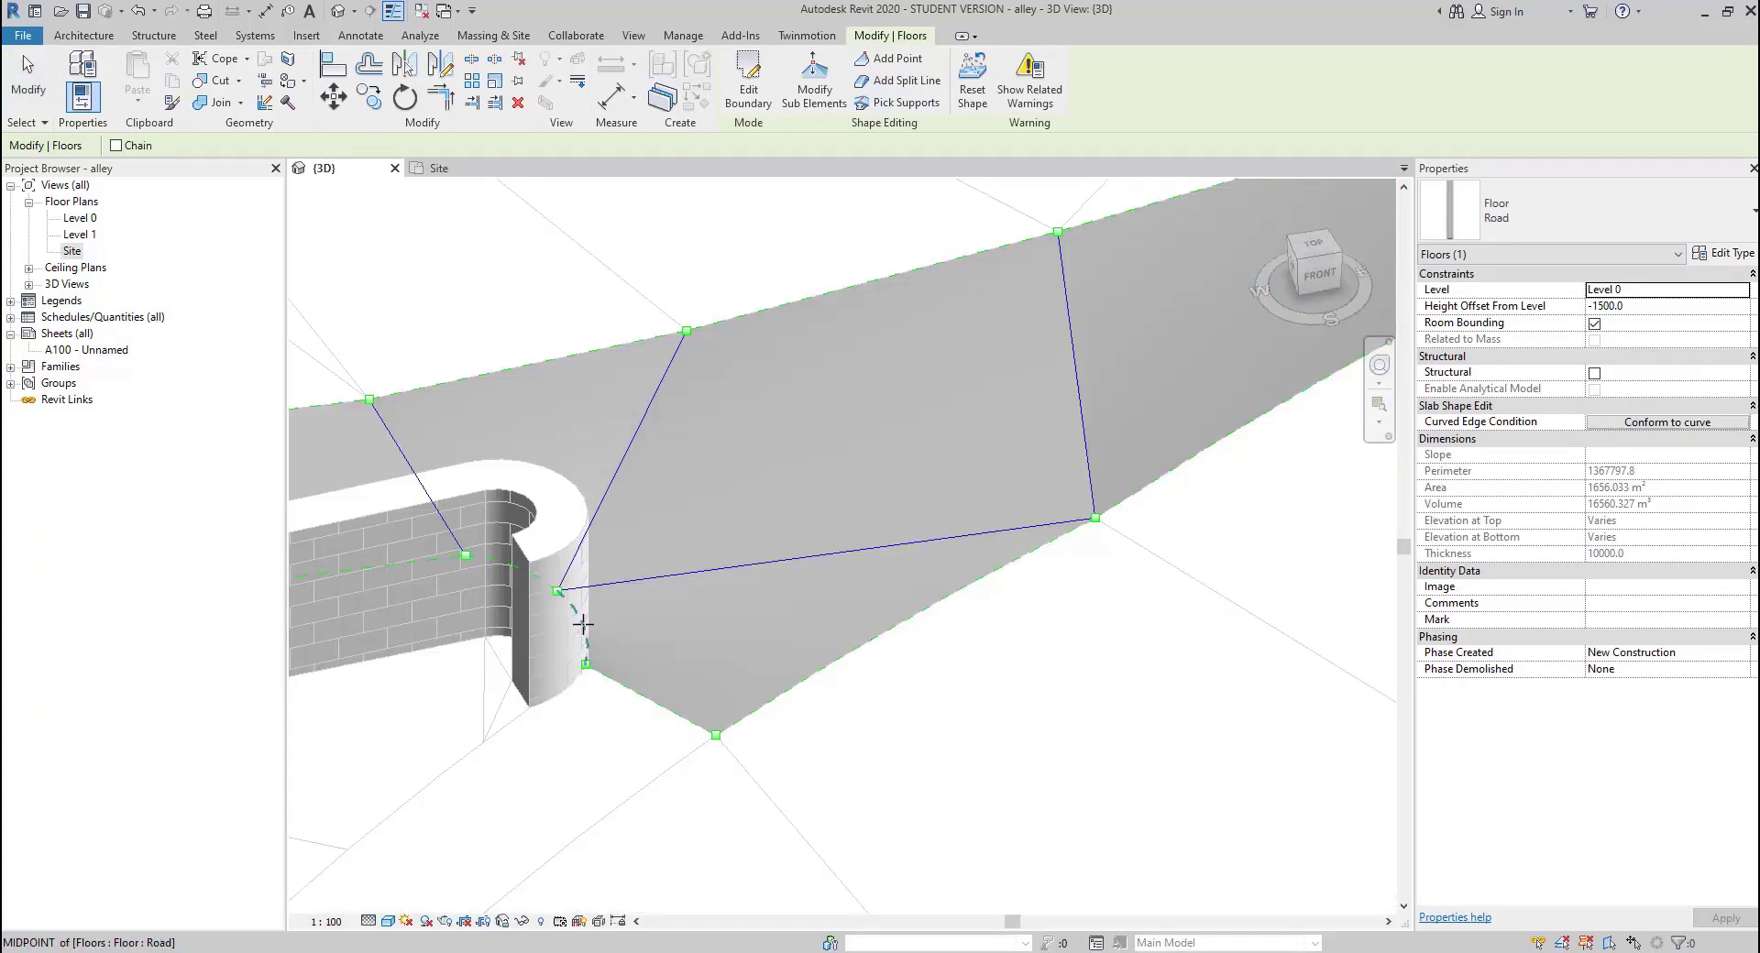
pyautogui.click(587, 625)
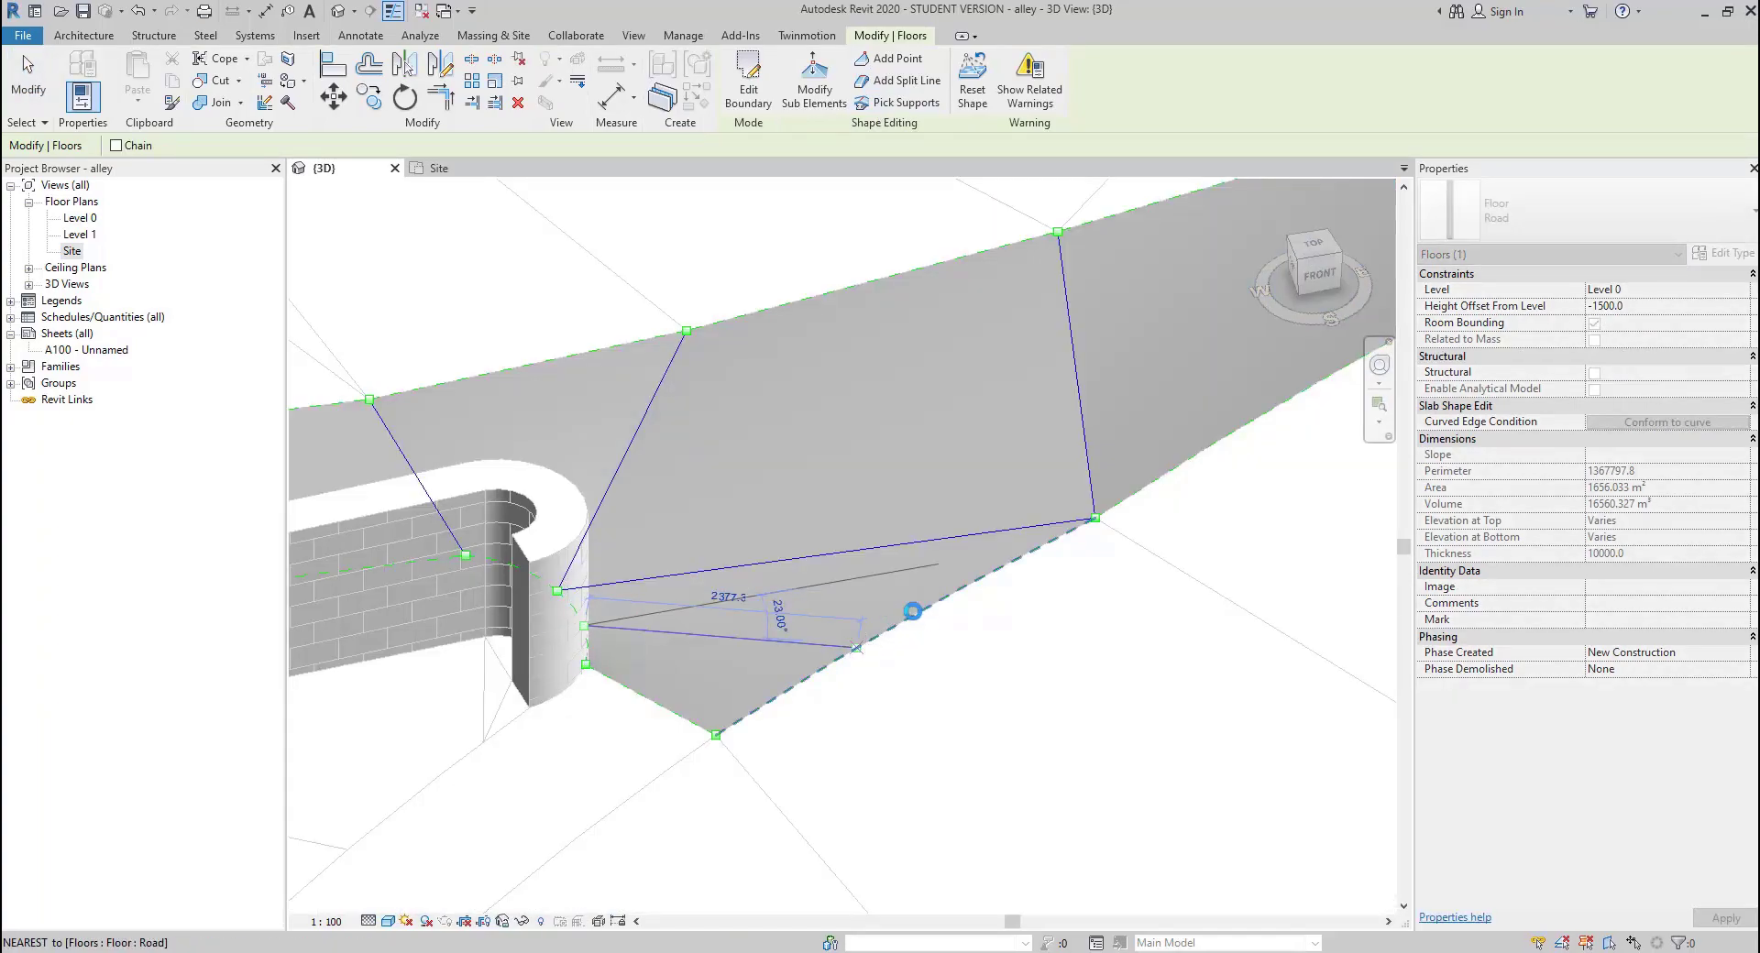
pyautogui.click(912, 615)
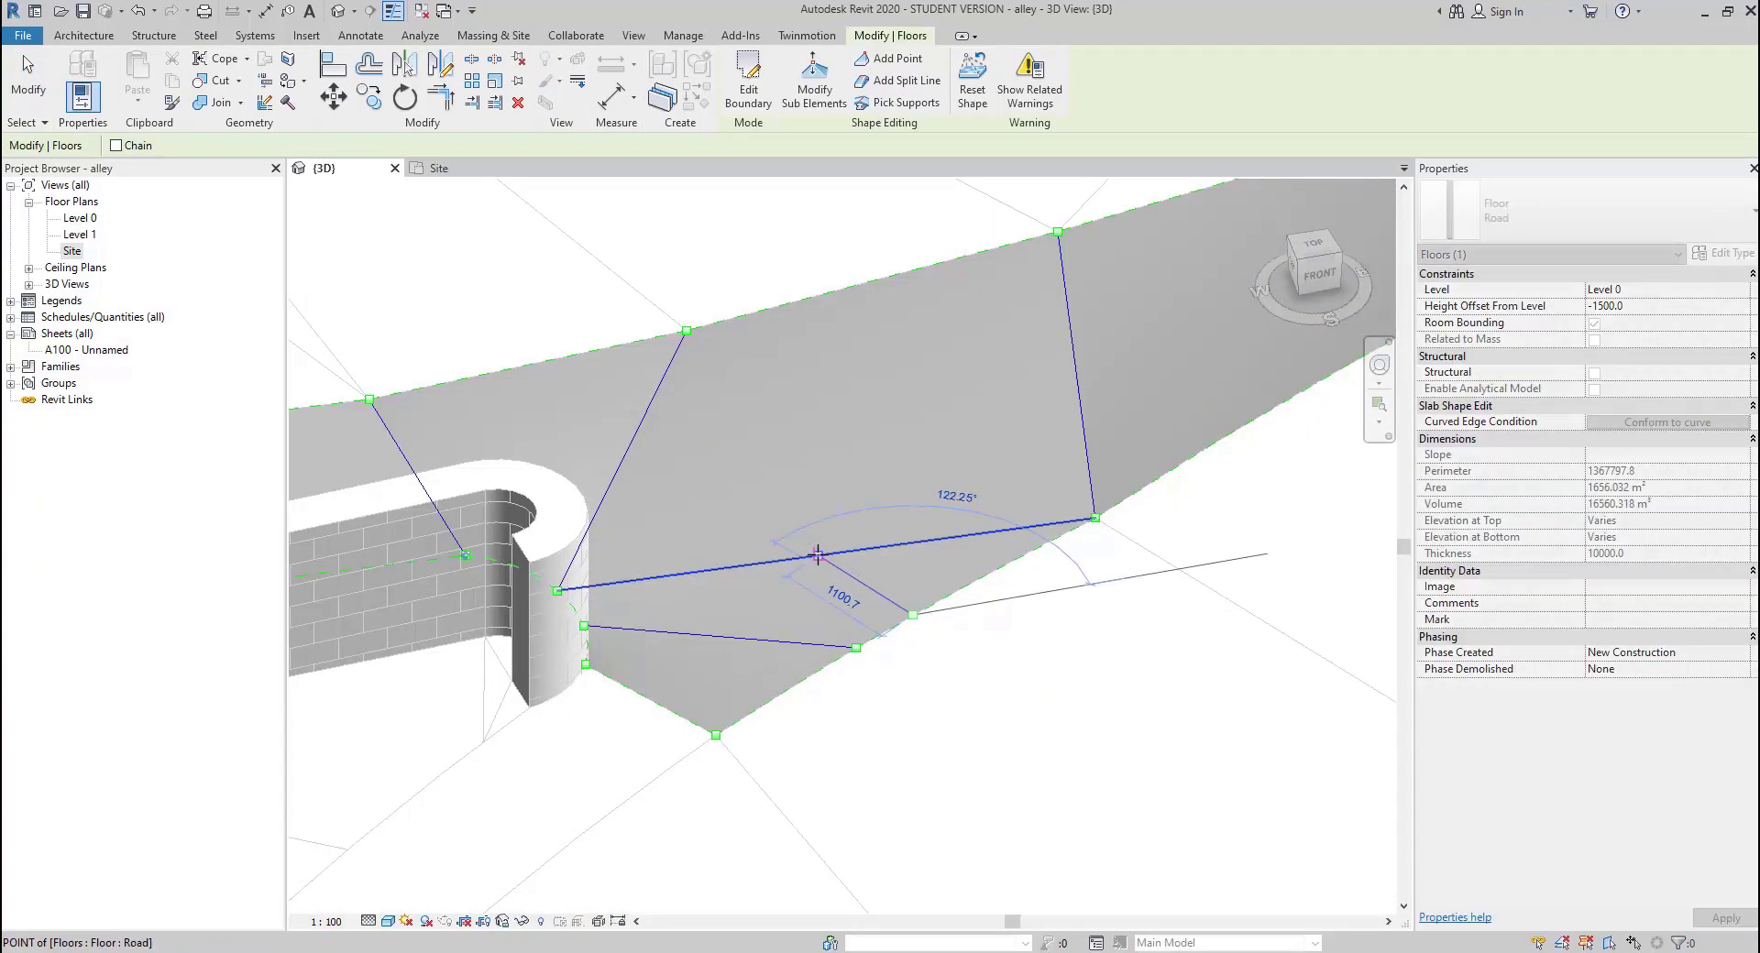
pyautogui.click(817, 555)
pyautogui.click(817, 555)
pyautogui.click(809, 298)
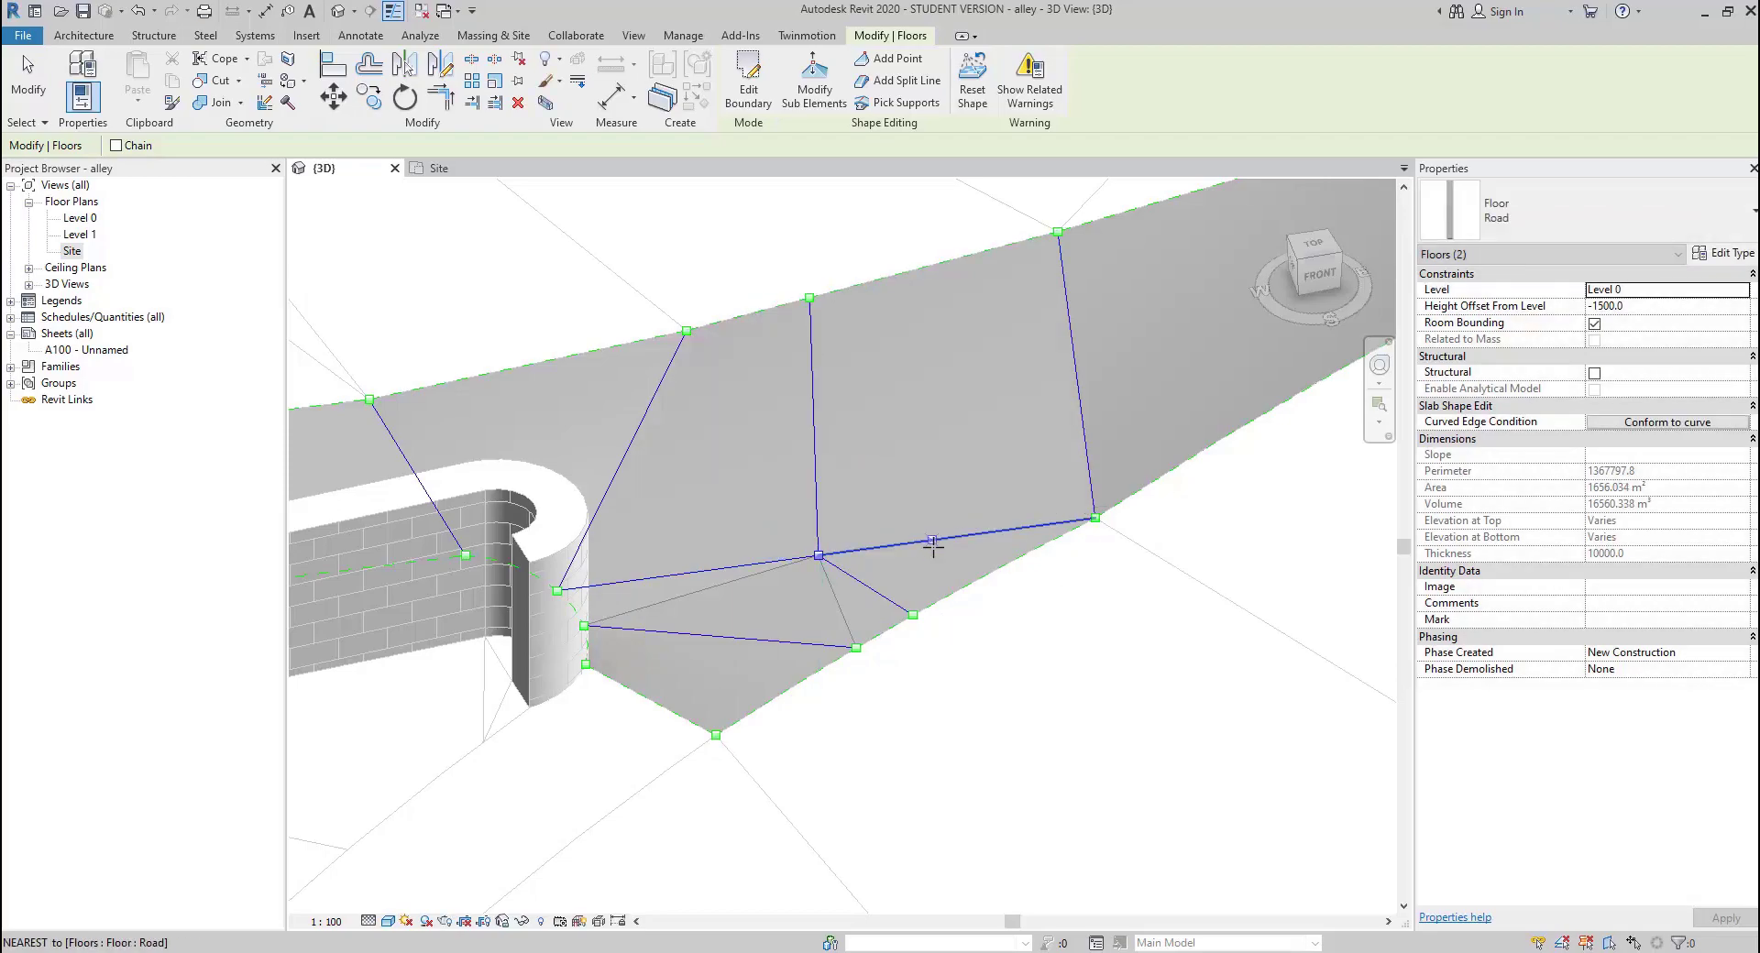
pyautogui.click(757, 708)
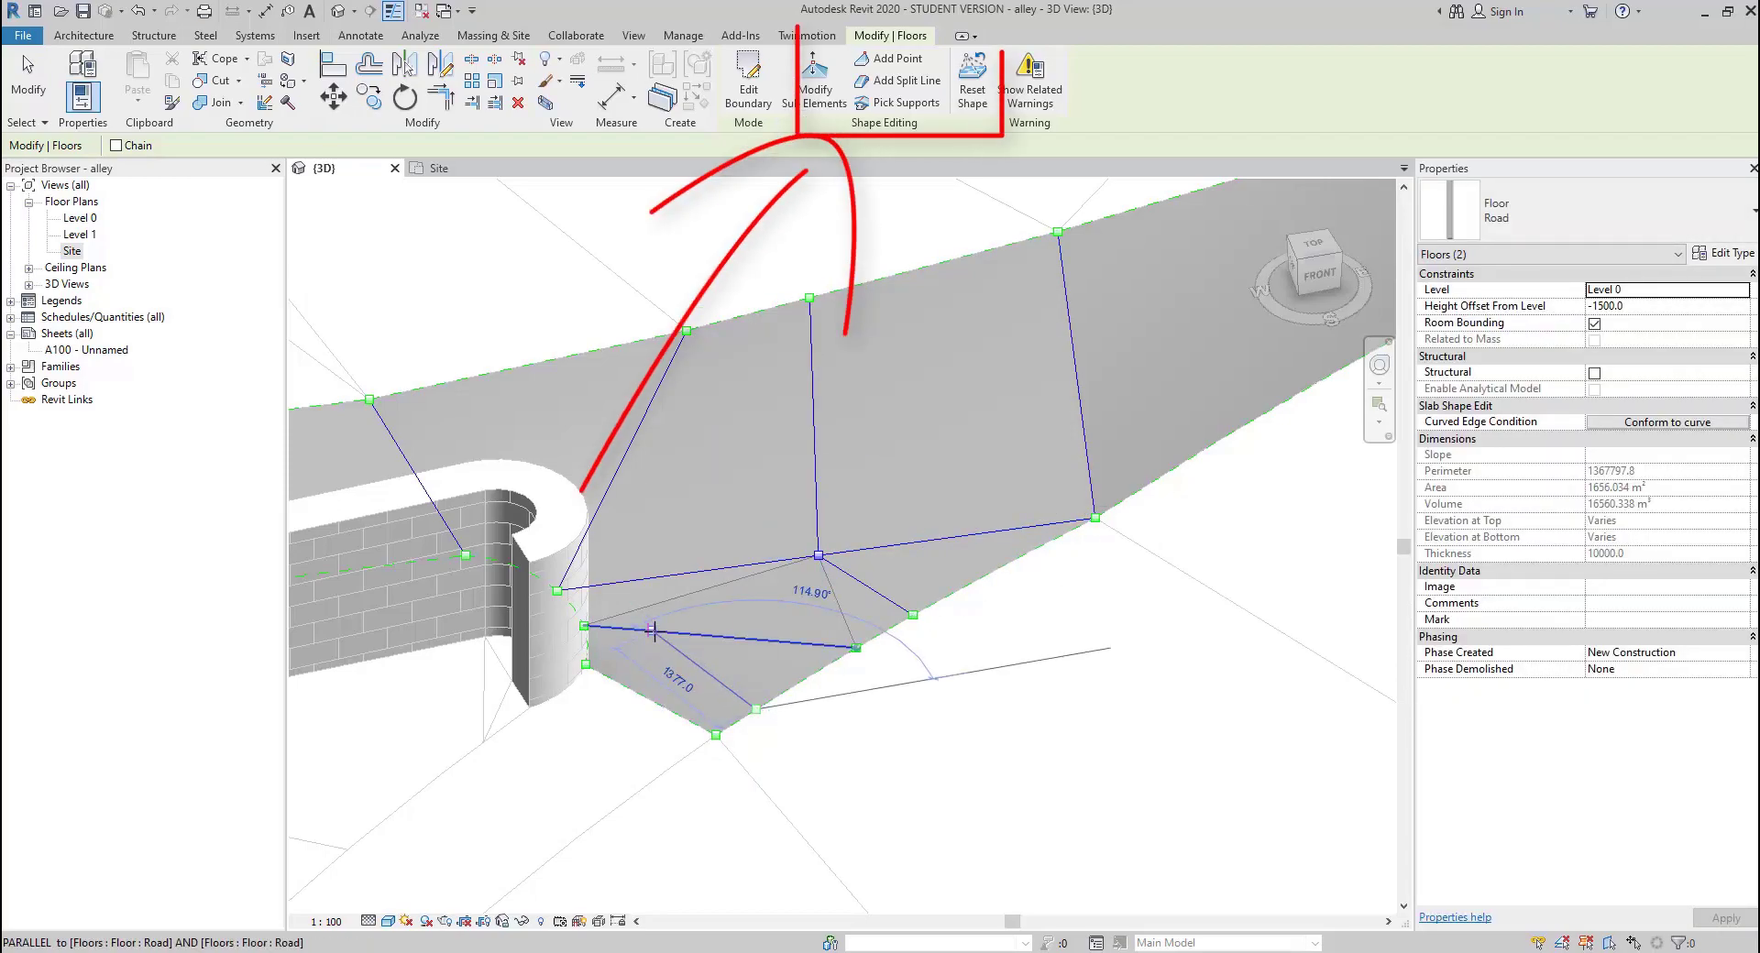
pyautogui.click(653, 630)
pyautogui.press('Escape')
pyautogui.press('Escape')
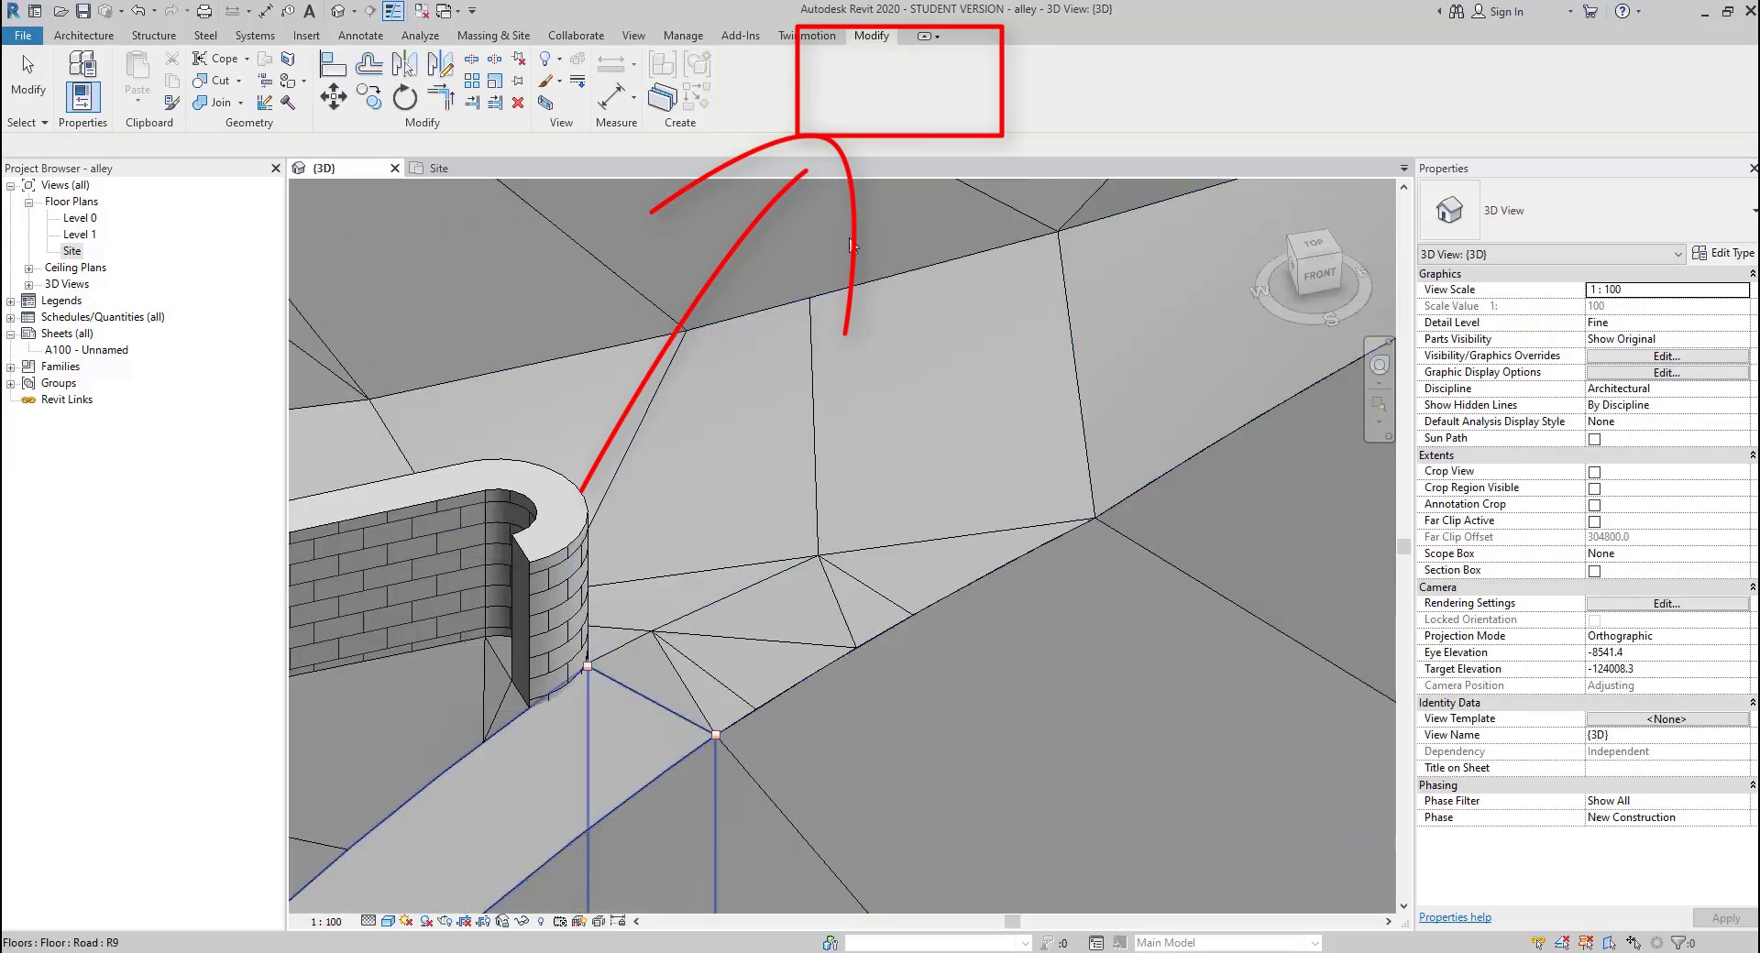
# Review the Twinmotion synchronization settings for collapse, substitution and optimization
pyautogui.click(806, 35)
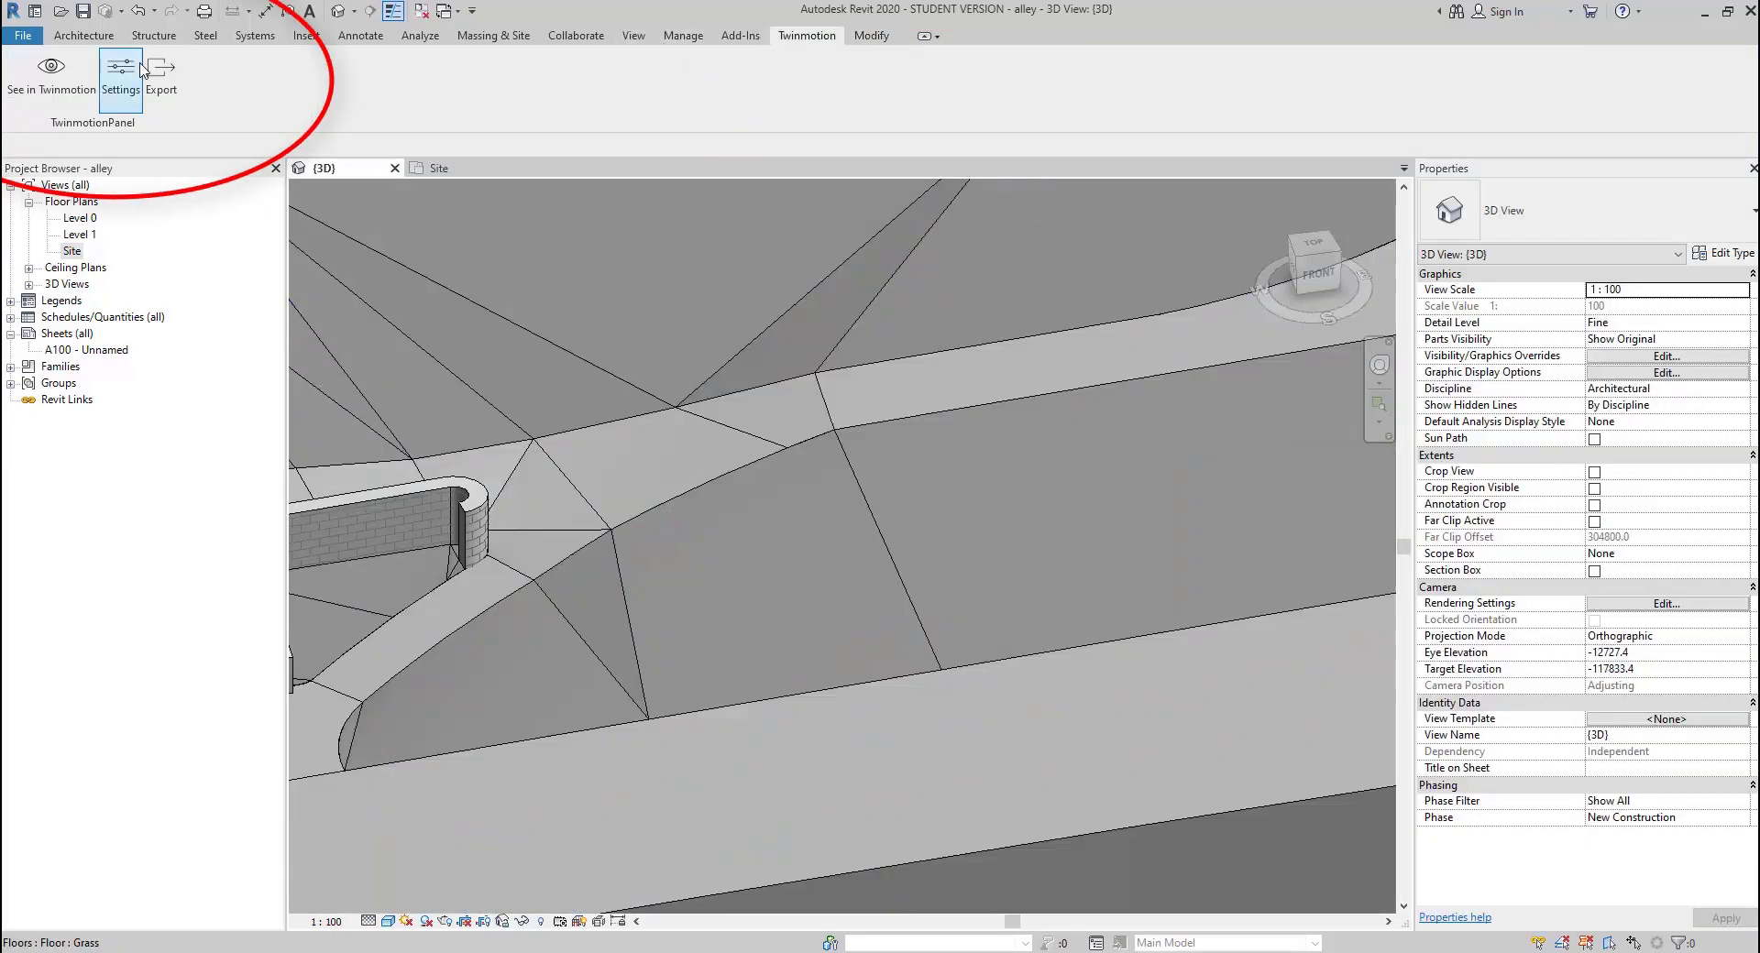
pyautogui.click(121, 71)
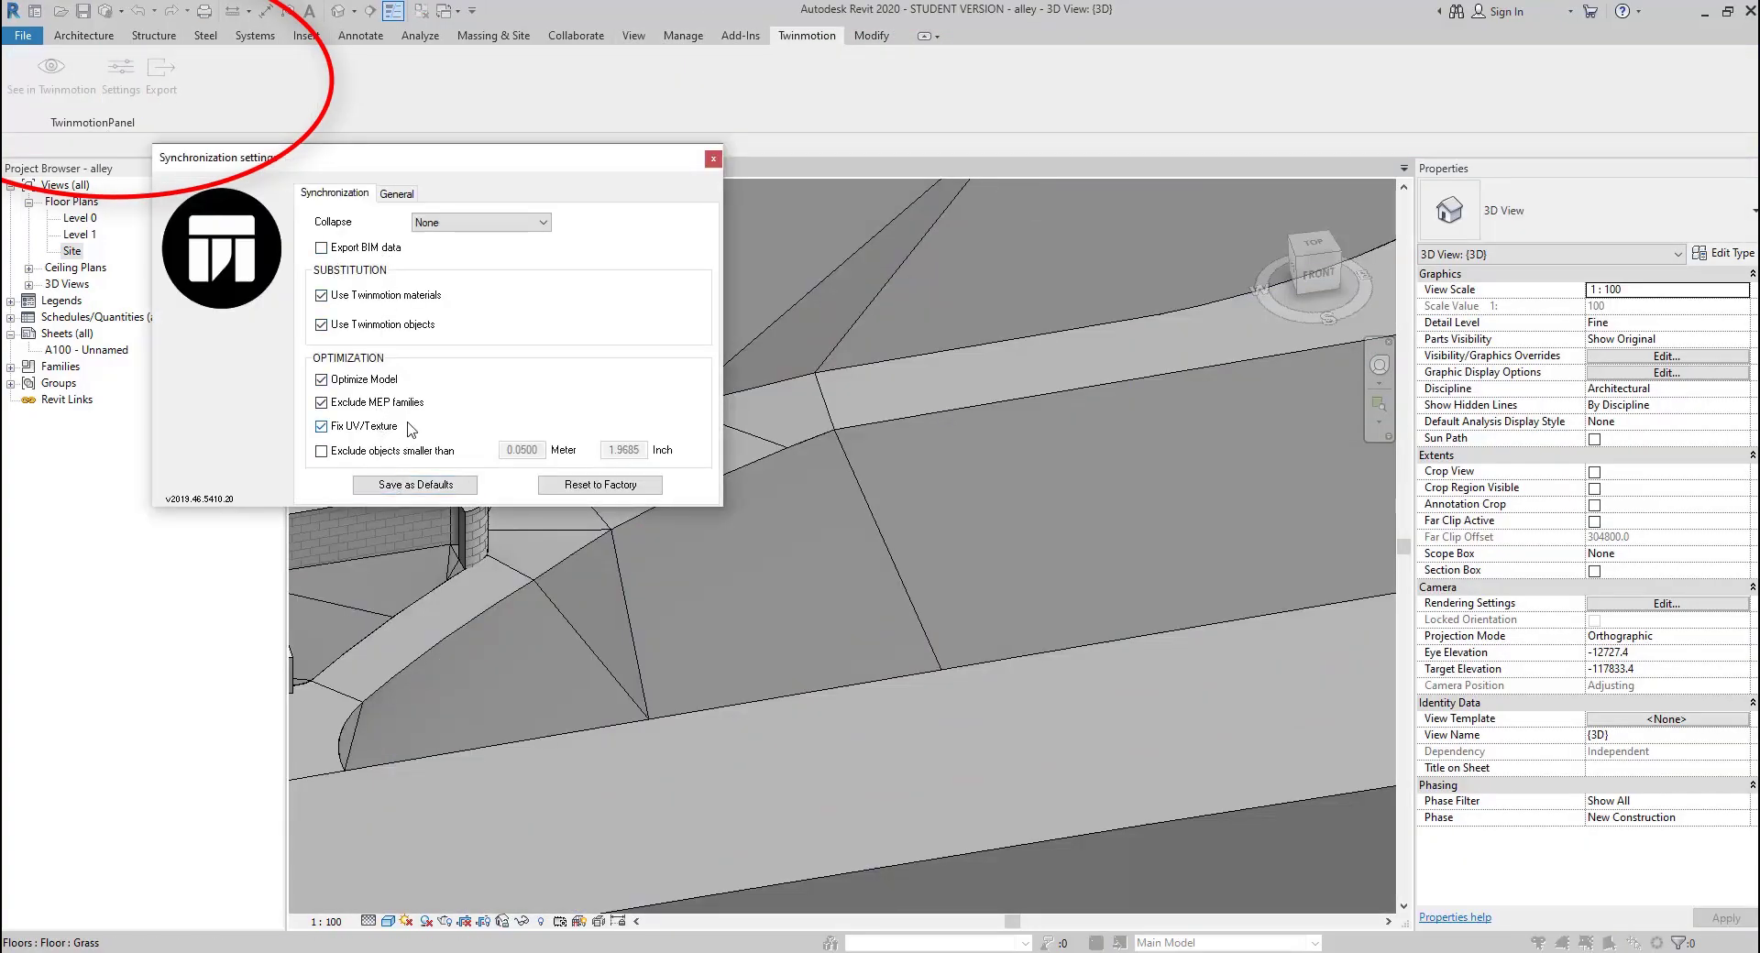
pyautogui.click(715, 162)
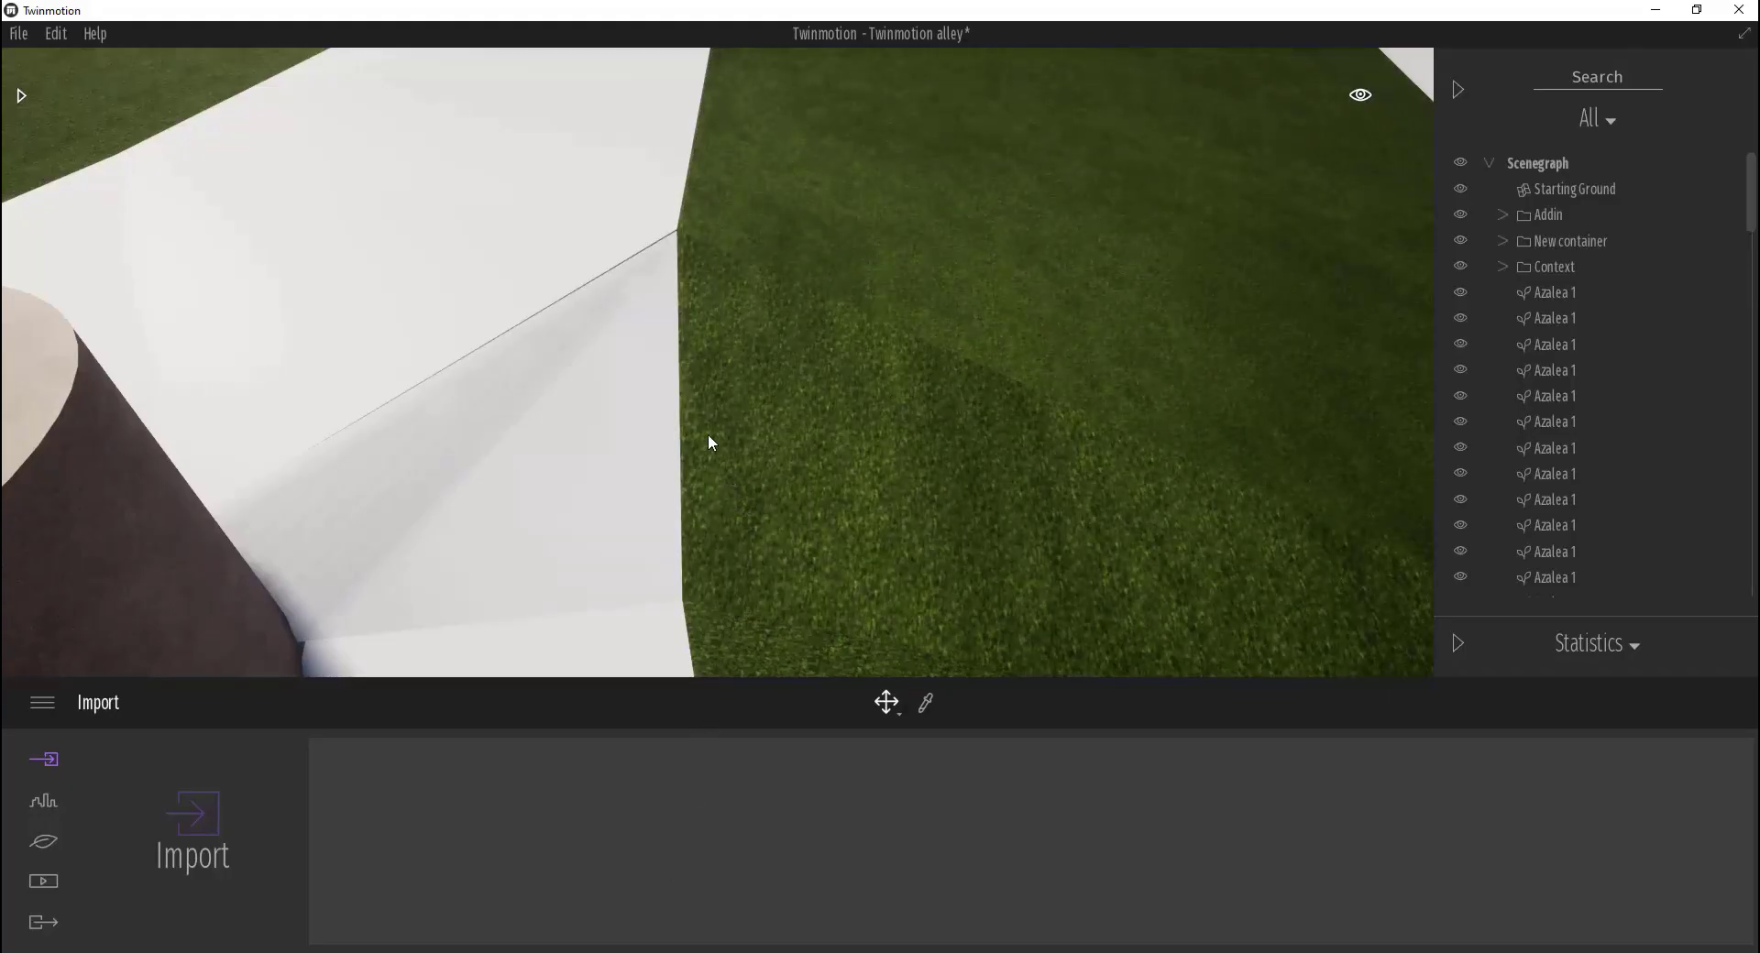
# In Twinmotion, delete the Starting Ground object at the edge of the grass near the stairs
pyautogui.scroll(-4, 699, 420)
pyautogui.keyDown('shift'); pyautogui.moveTo(930, 374); pyautogui.dragTo(950, 325, button='middle'); pyautogui.keyUp('shift')
pyautogui.scroll(-2, 950, 324)
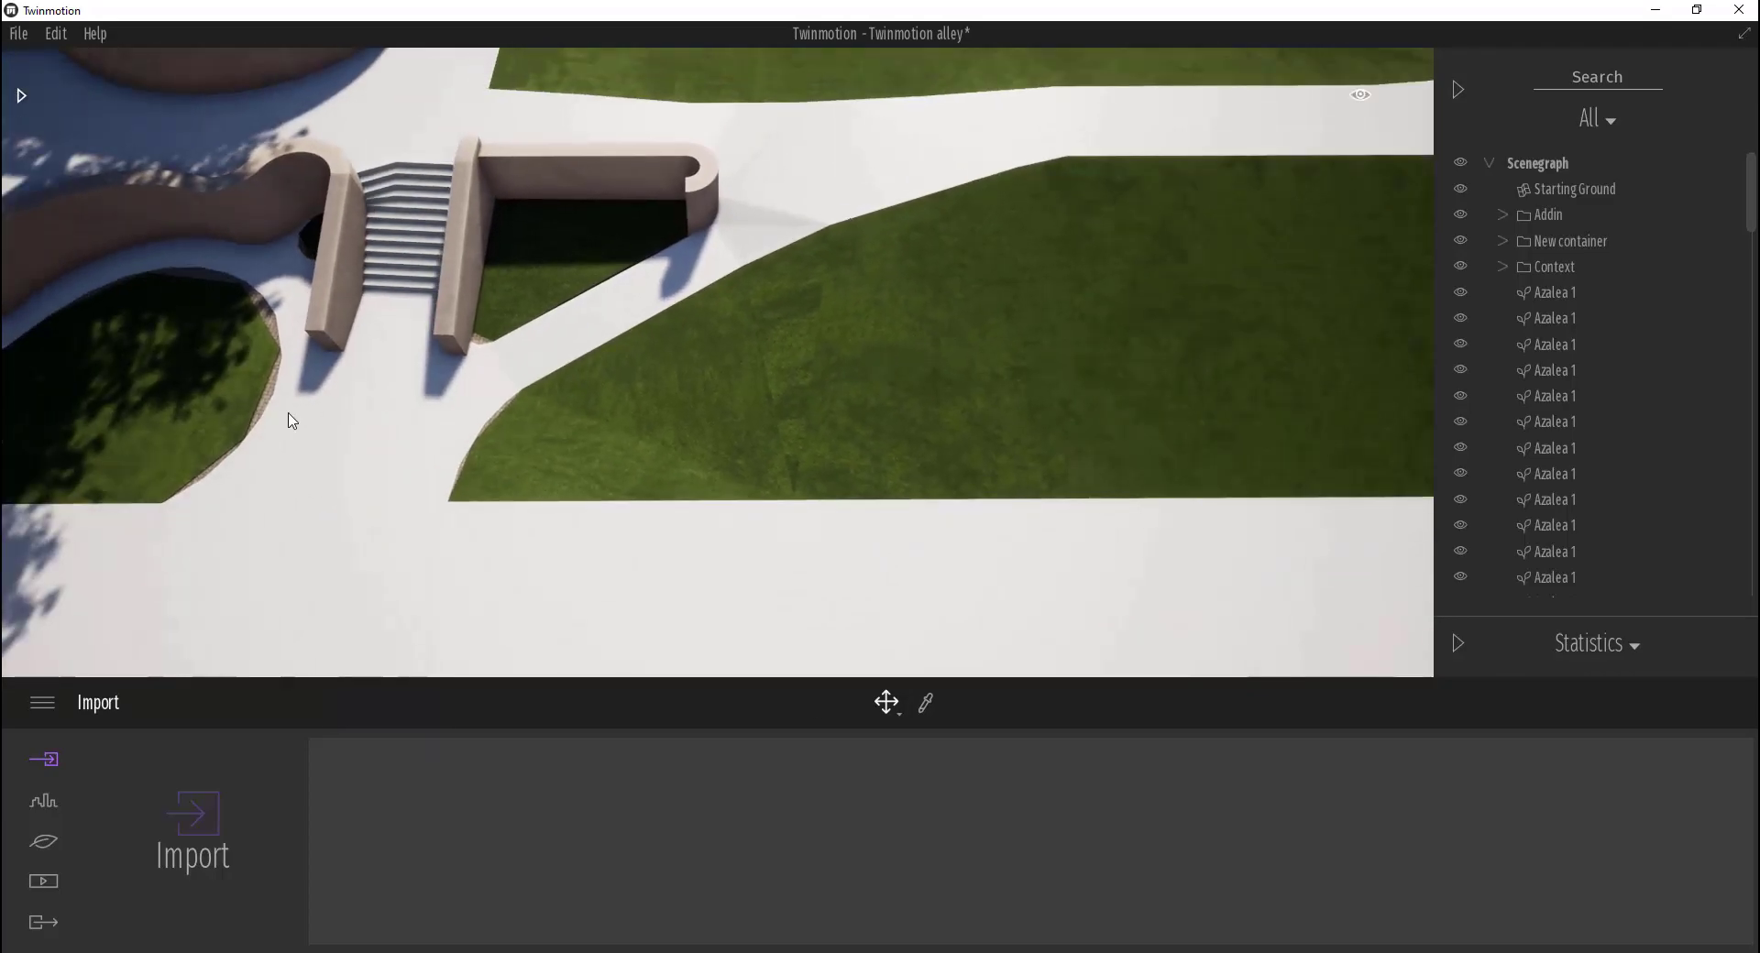
pyautogui.scroll(2, 276, 404)
pyautogui.moveTo(251, 377); pyautogui.dragTo(675, 290, button='middle')
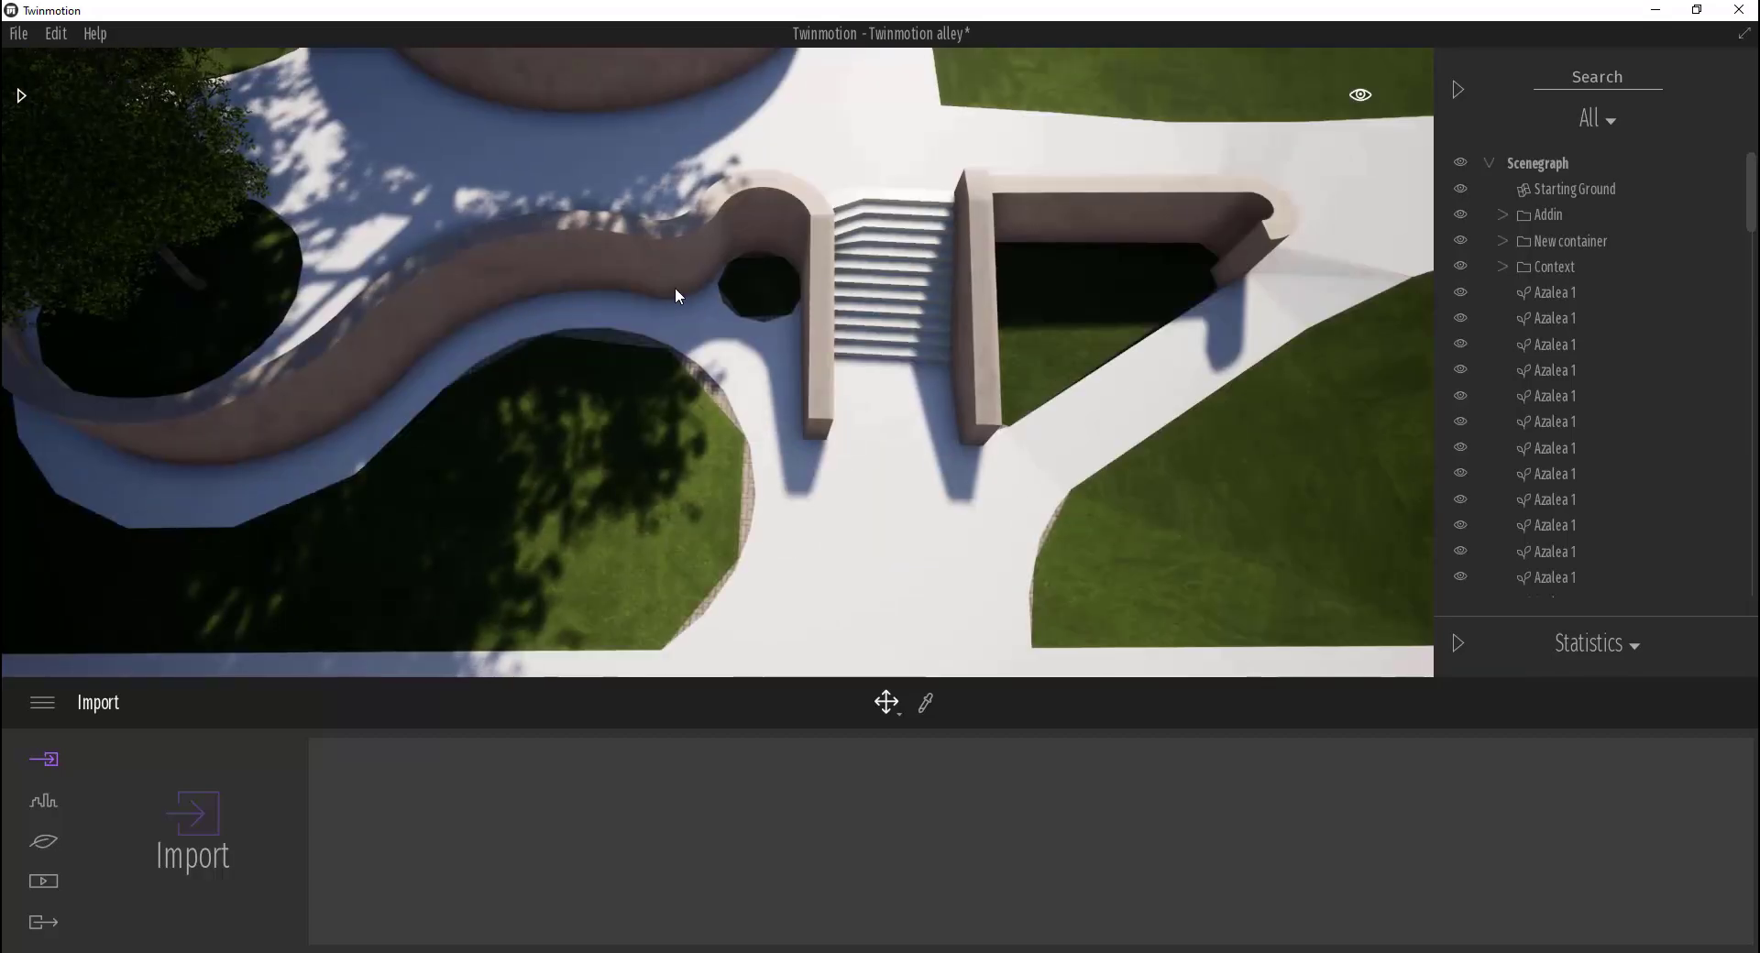
pyautogui.scroll(3, 677, 295)
pyautogui.click(752, 556)
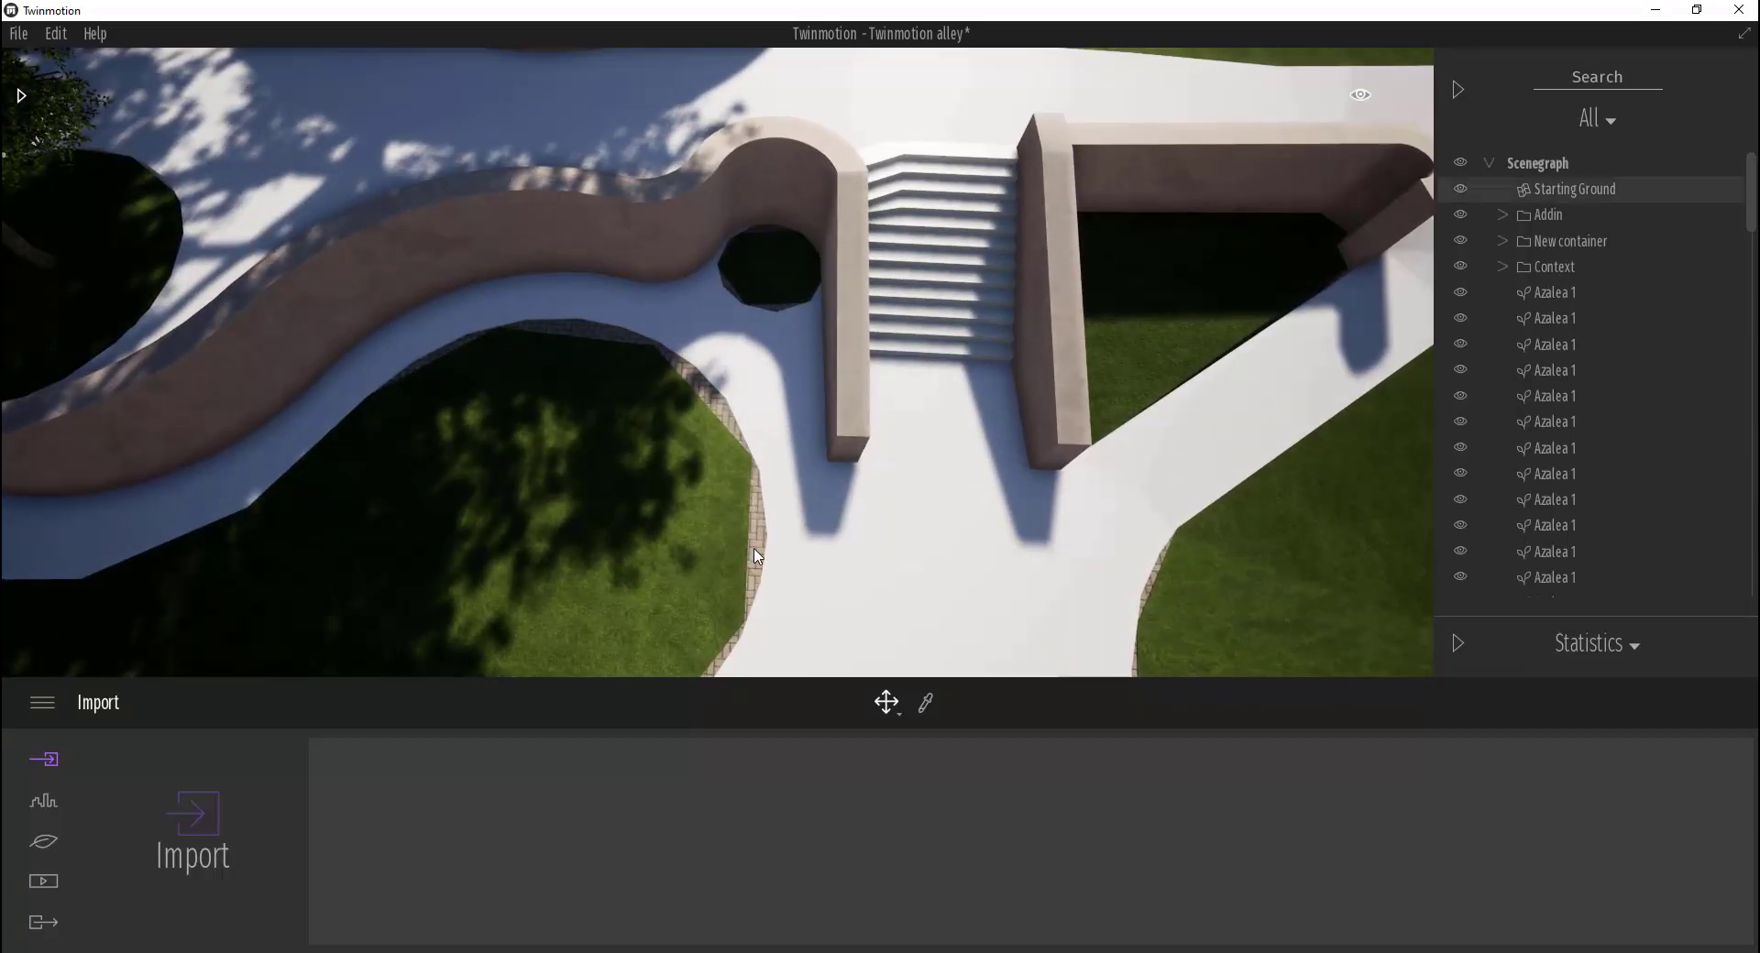
pyautogui.scroll(-3, 754, 554)
pyautogui.moveTo(806, 493); pyautogui.dragTo(604, 427, button='middle')
pyautogui.press('Delete')
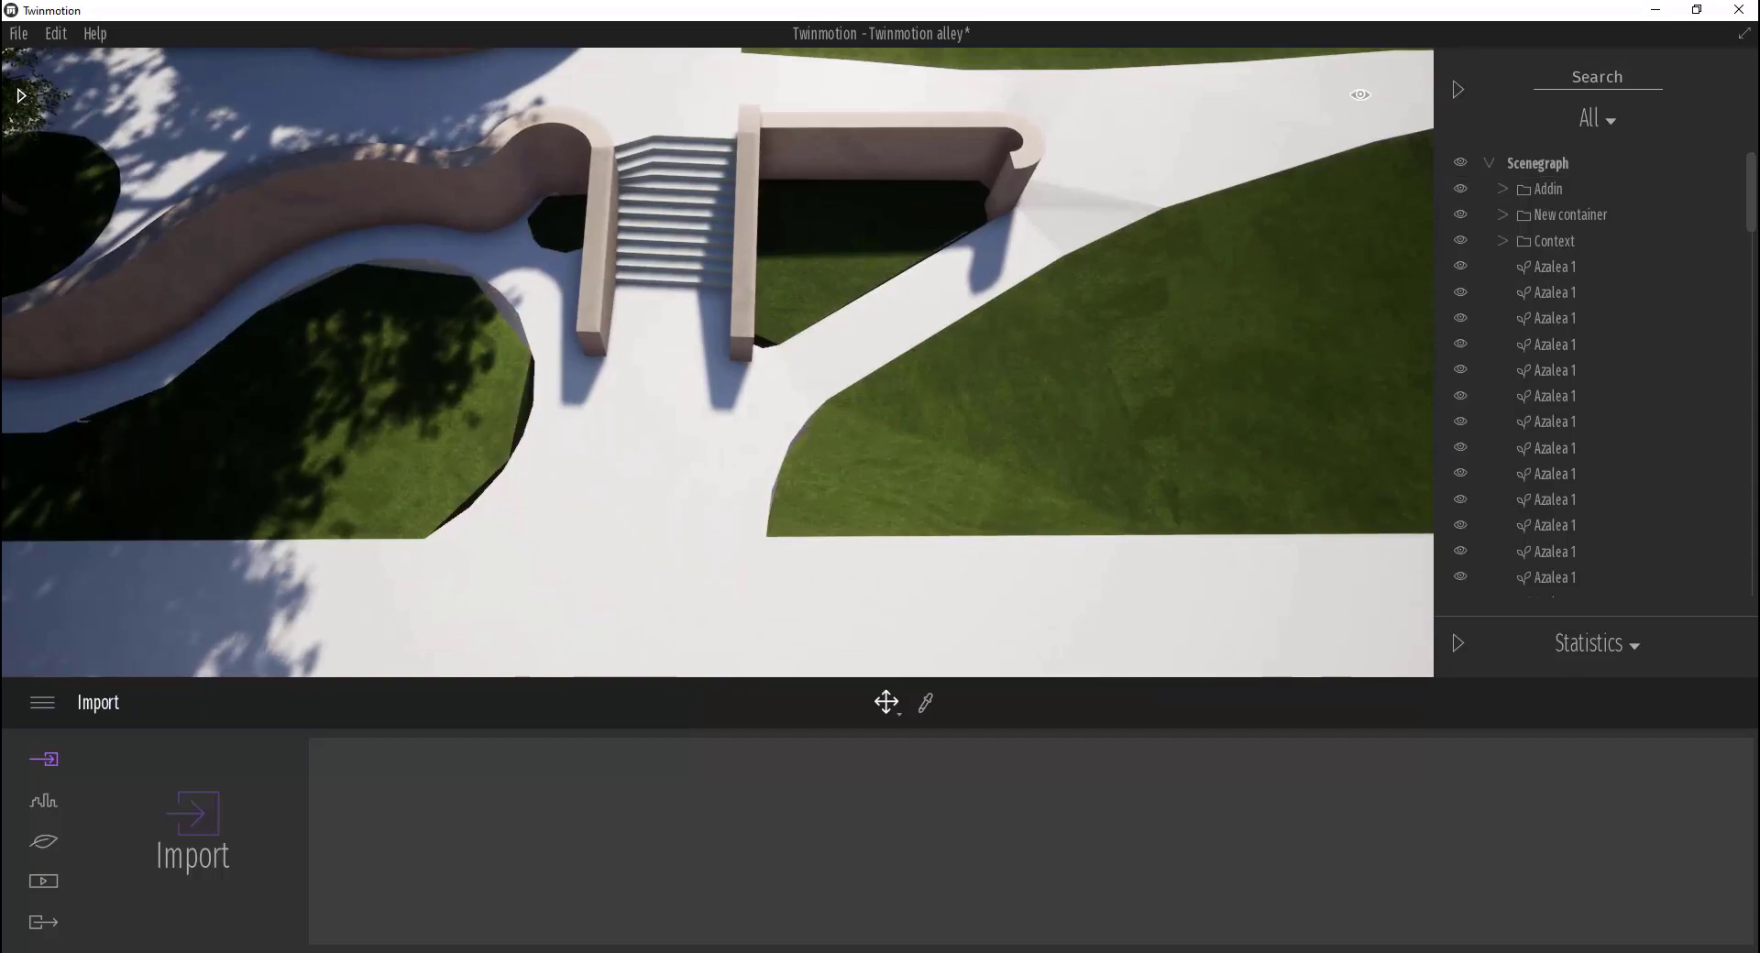
# Select the grass floor beside the stairs and examine how its edges meet the surrounding road and walls
pyautogui.scroll(10, 676, 434)
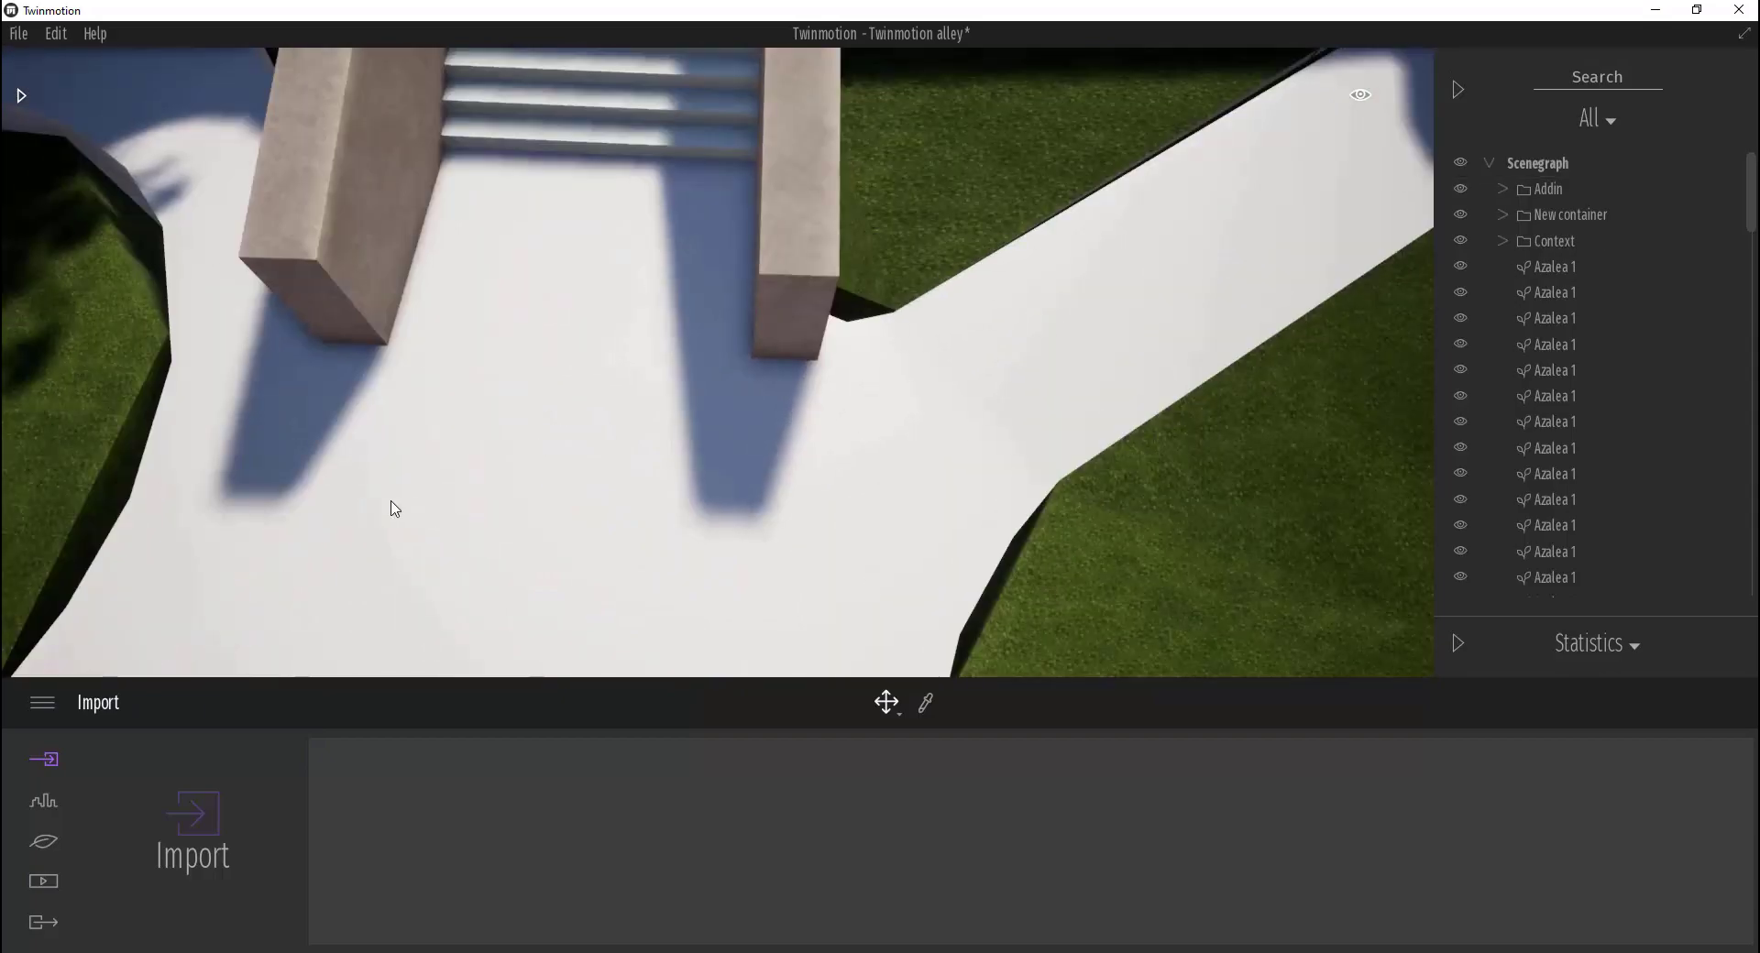
pyautogui.moveTo(115, 495); pyautogui.dragTo(353, 525, button='middle')
pyautogui.click(634, 463)
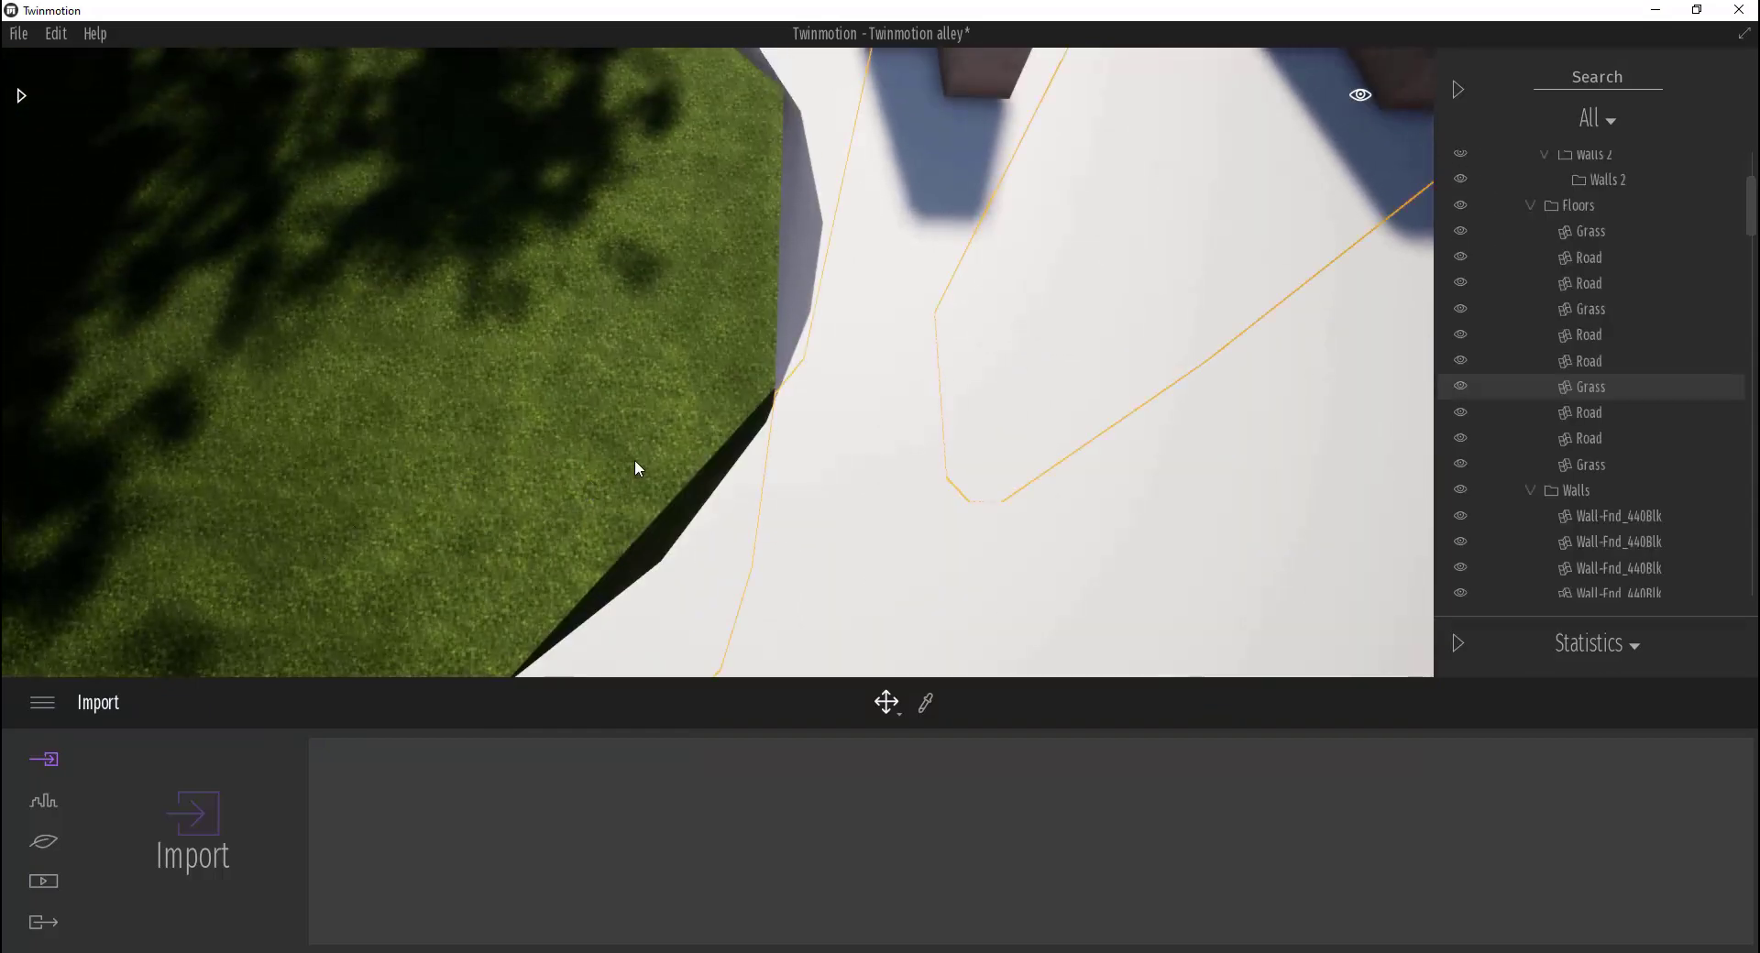
pyautogui.scroll(-10, 634, 463)
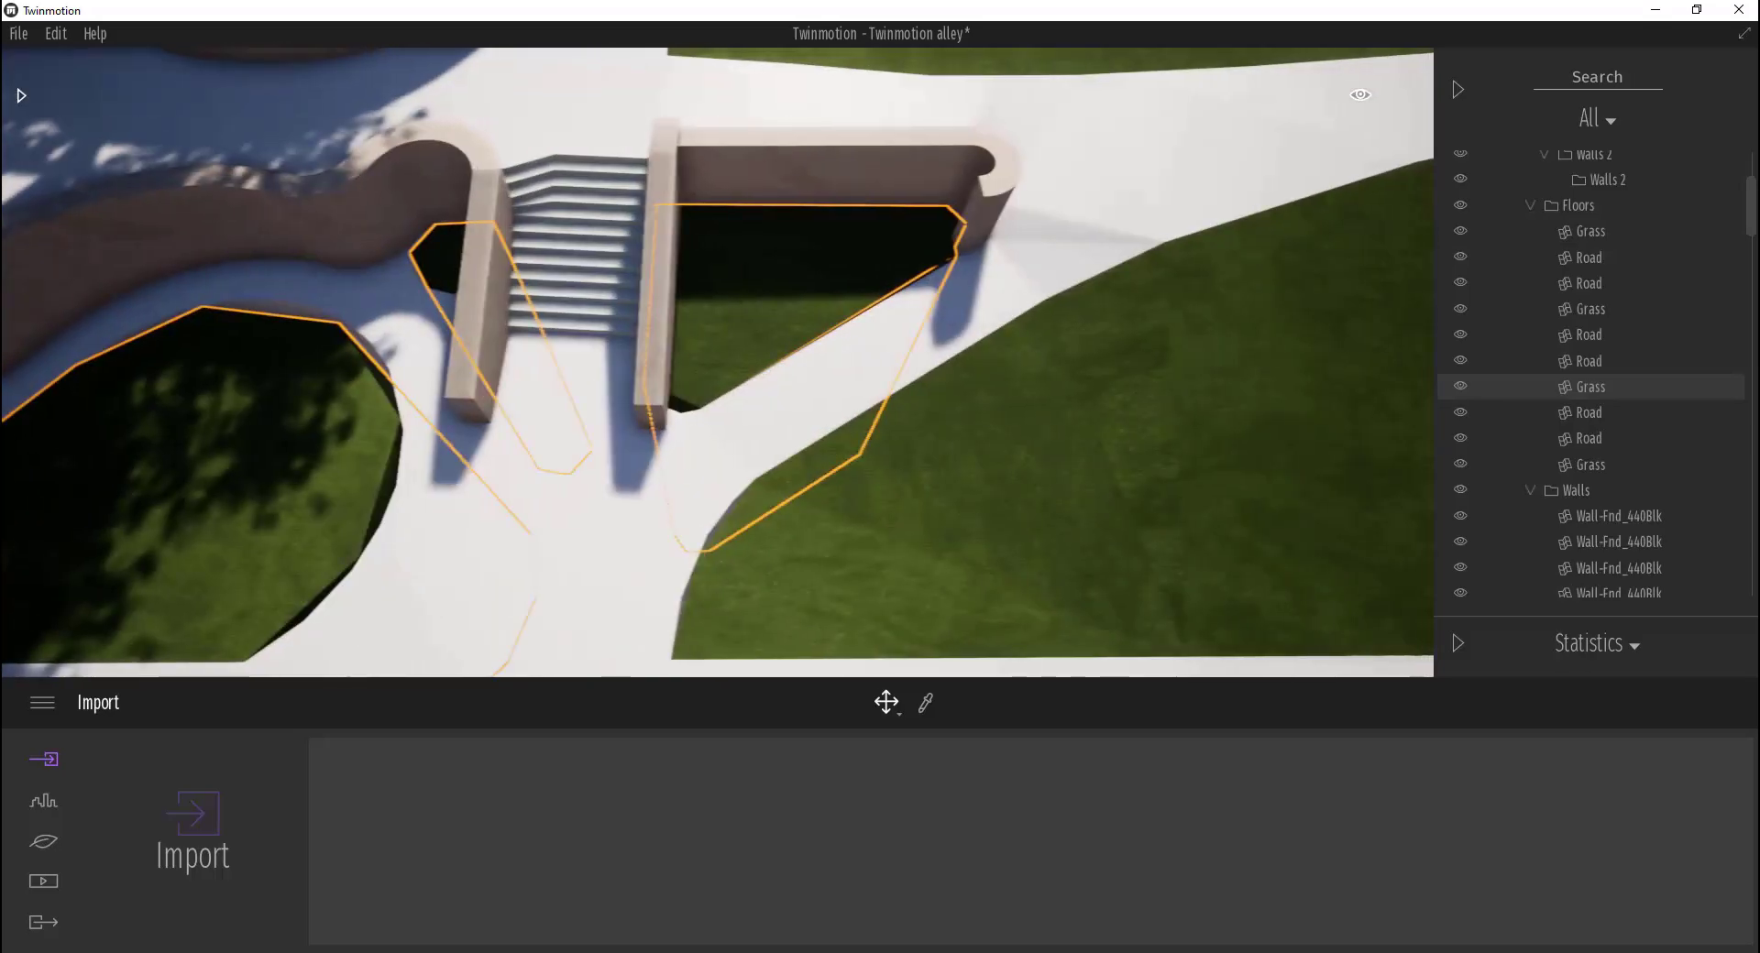
pyautogui.moveTo(1176, 74); pyautogui.dragTo(1398, 338, button='middle')
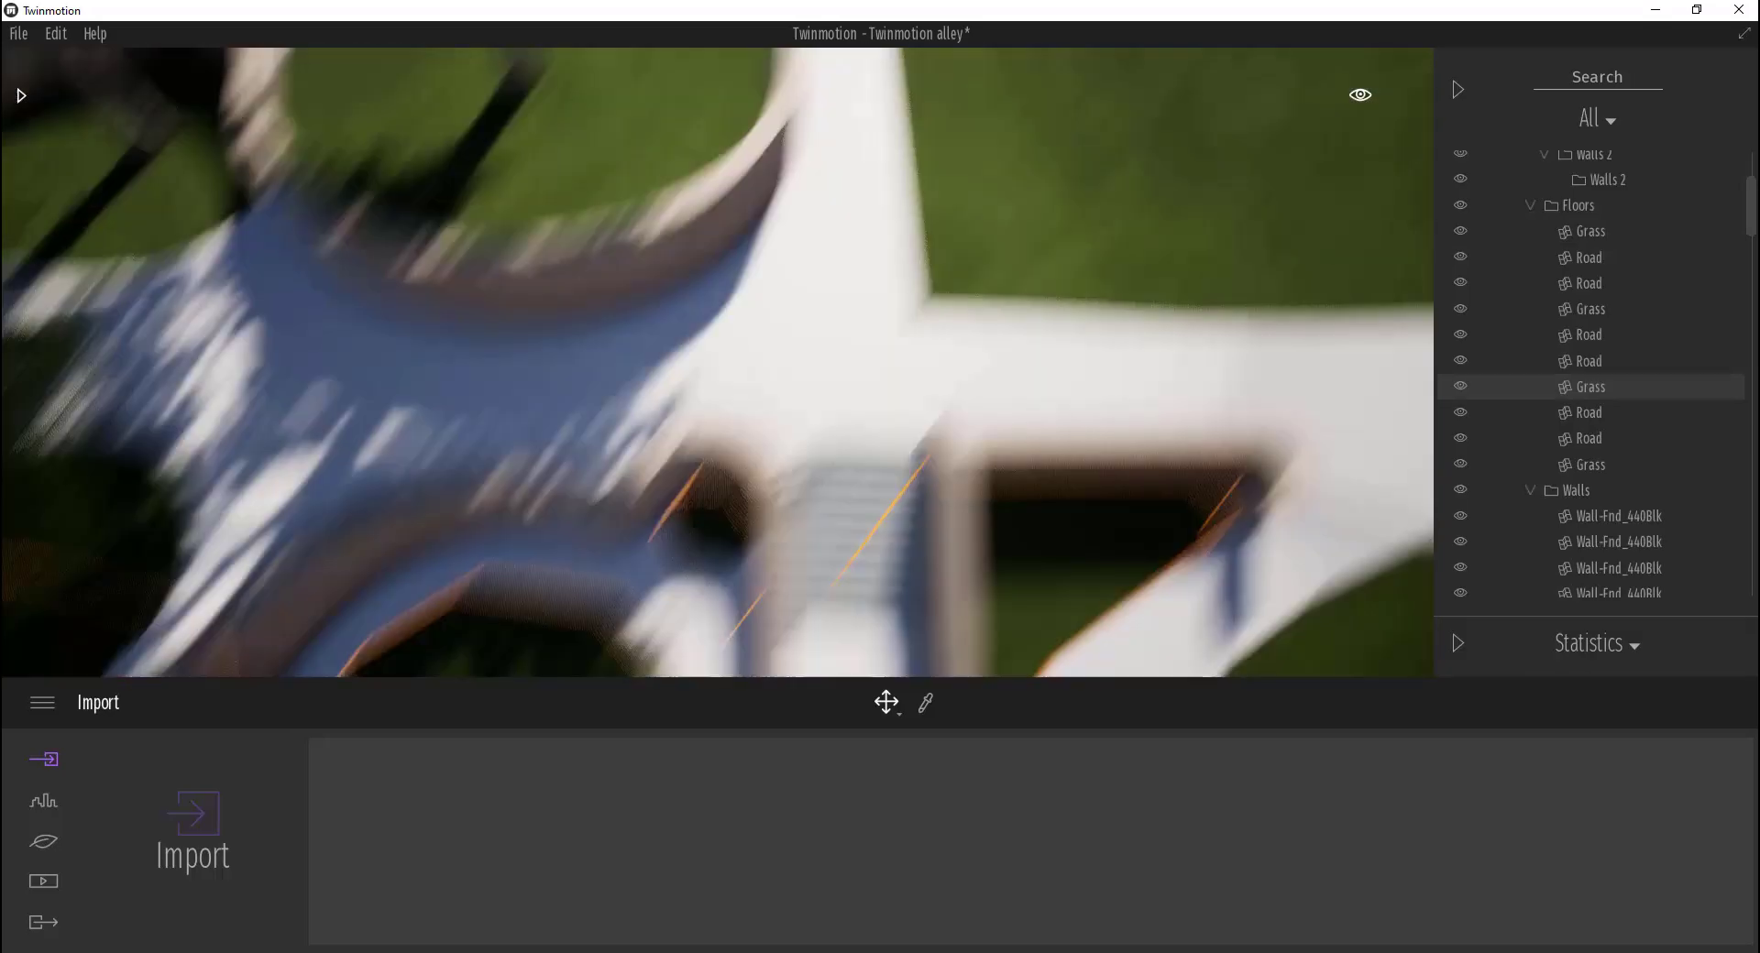
pyautogui.moveTo(477, 669); pyautogui.dragTo(691, 453, button='middle')
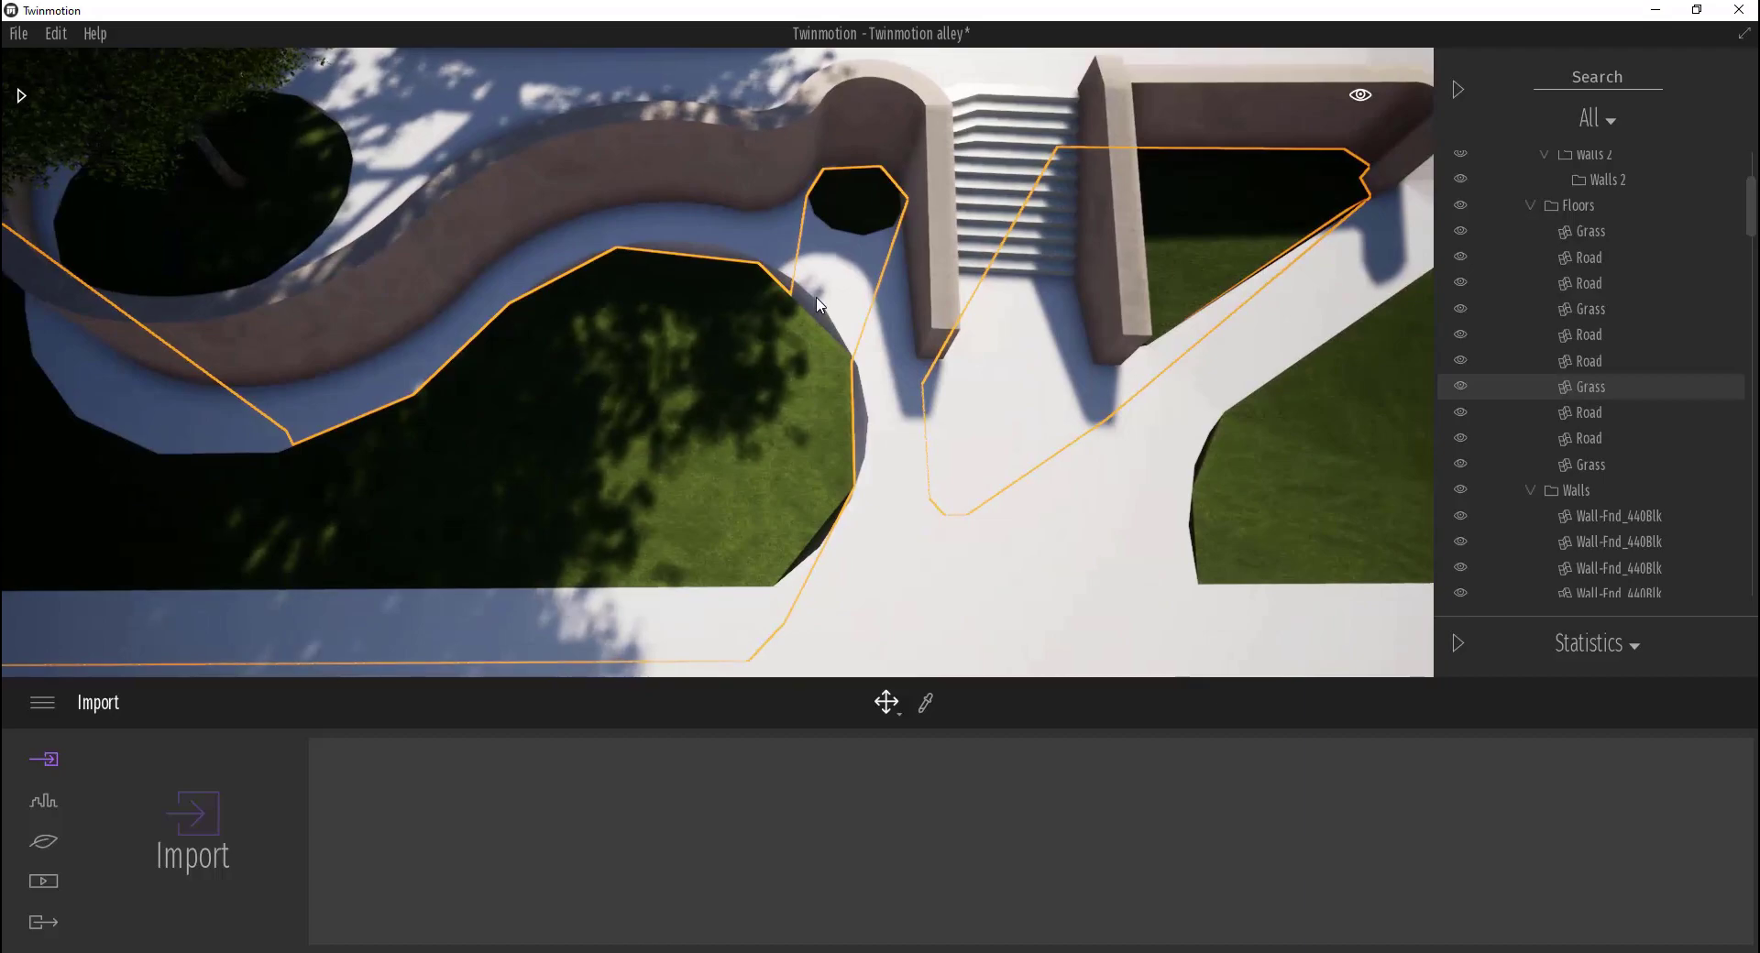
pyautogui.scroll(3, 829, 306)
pyautogui.moveTo(828, 306); pyautogui.dragTo(610, 321, button='middle')
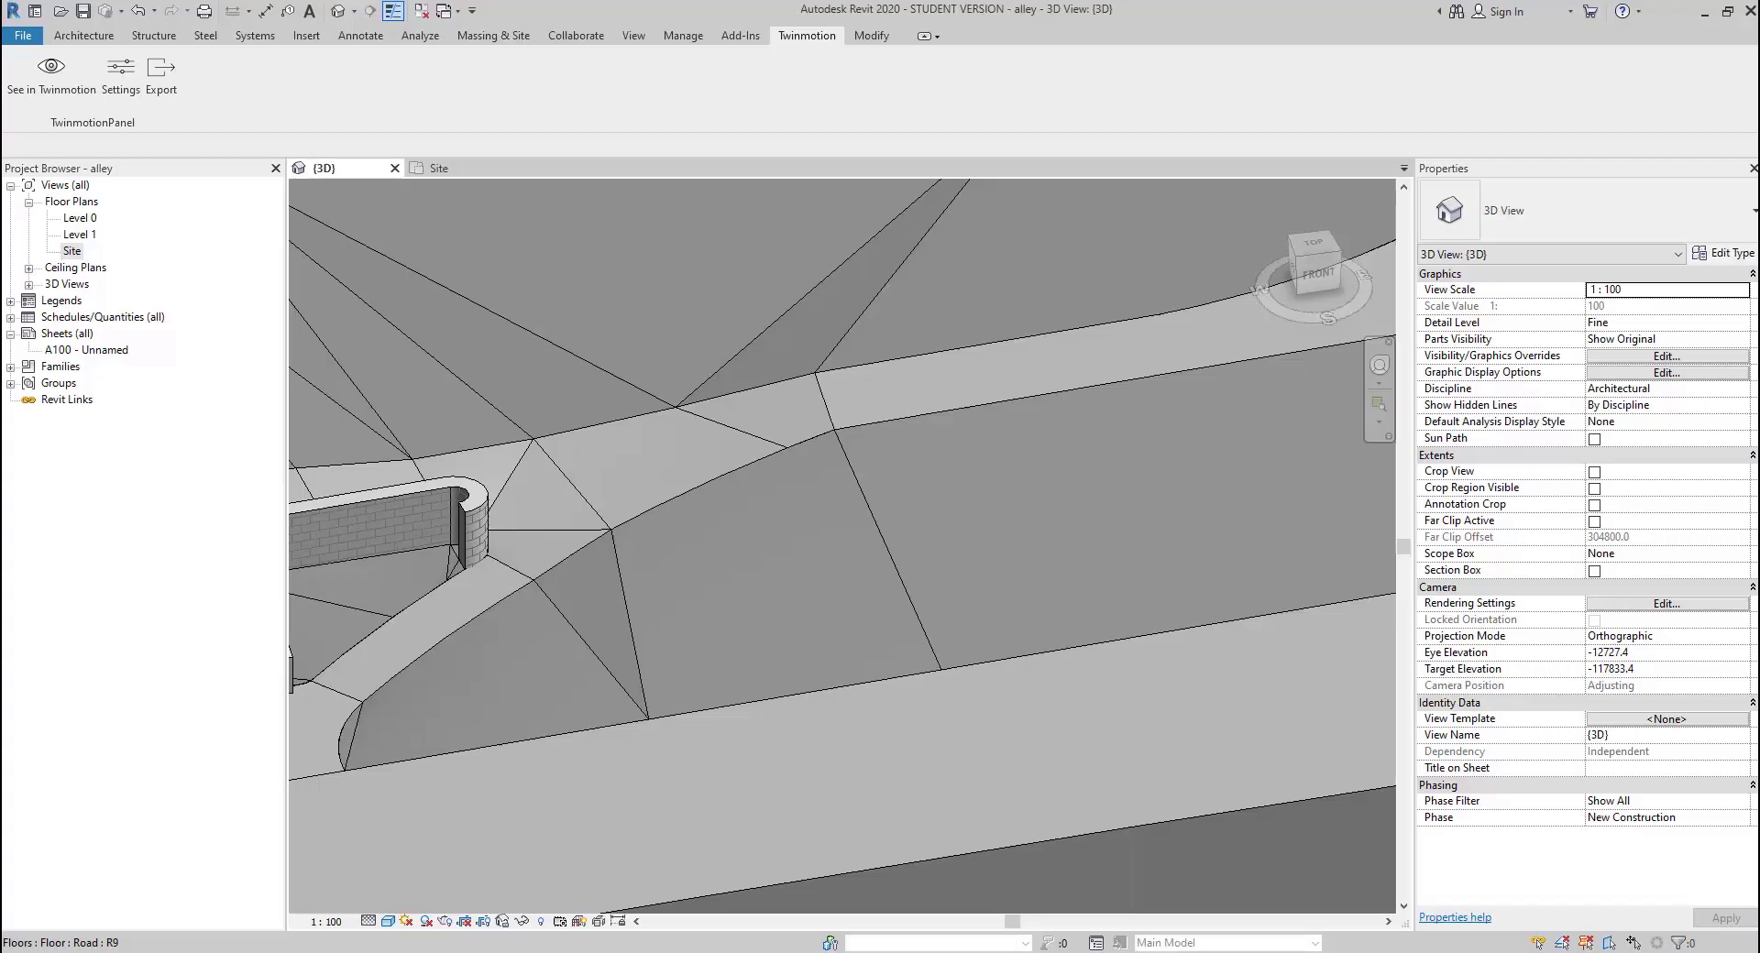
# Examine the curved grass edge beside the stairs, then view the model in Twinmotion
pyautogui.keyDown('shift'); pyautogui.moveTo(825, 550); pyautogui.dragTo(969, 555, button='middle'); pyautogui.keyUp('shift')
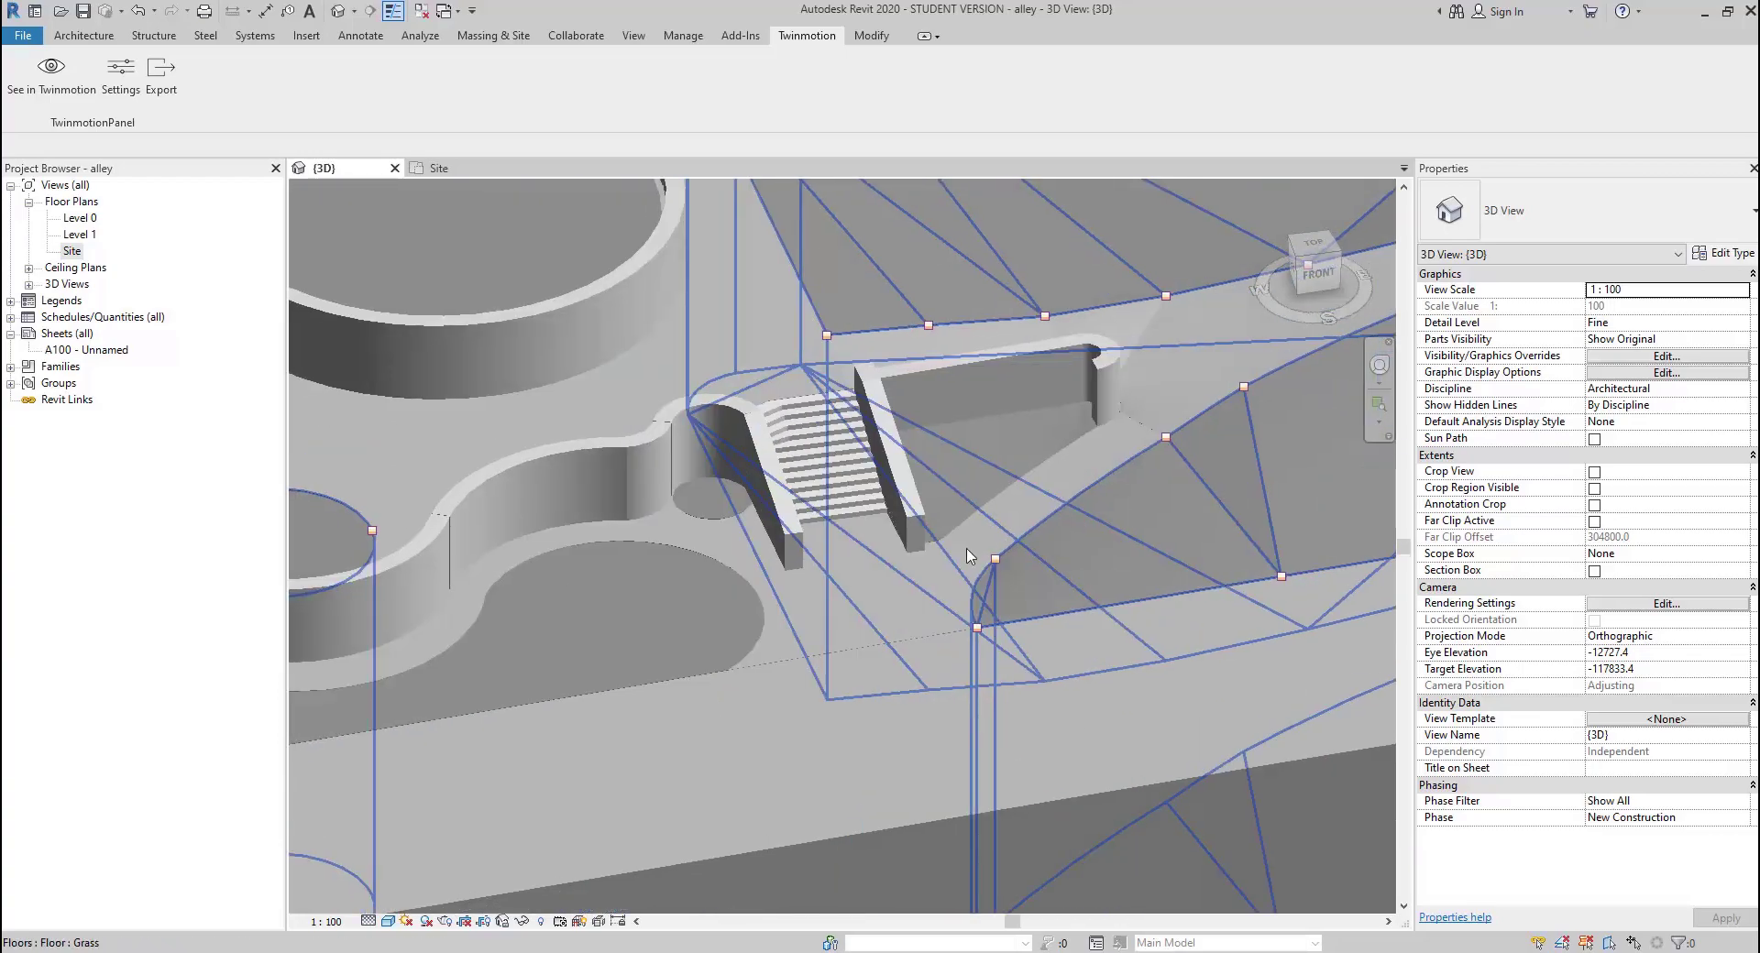
pyautogui.scroll(3, 668, 628)
pyautogui.click(670, 625)
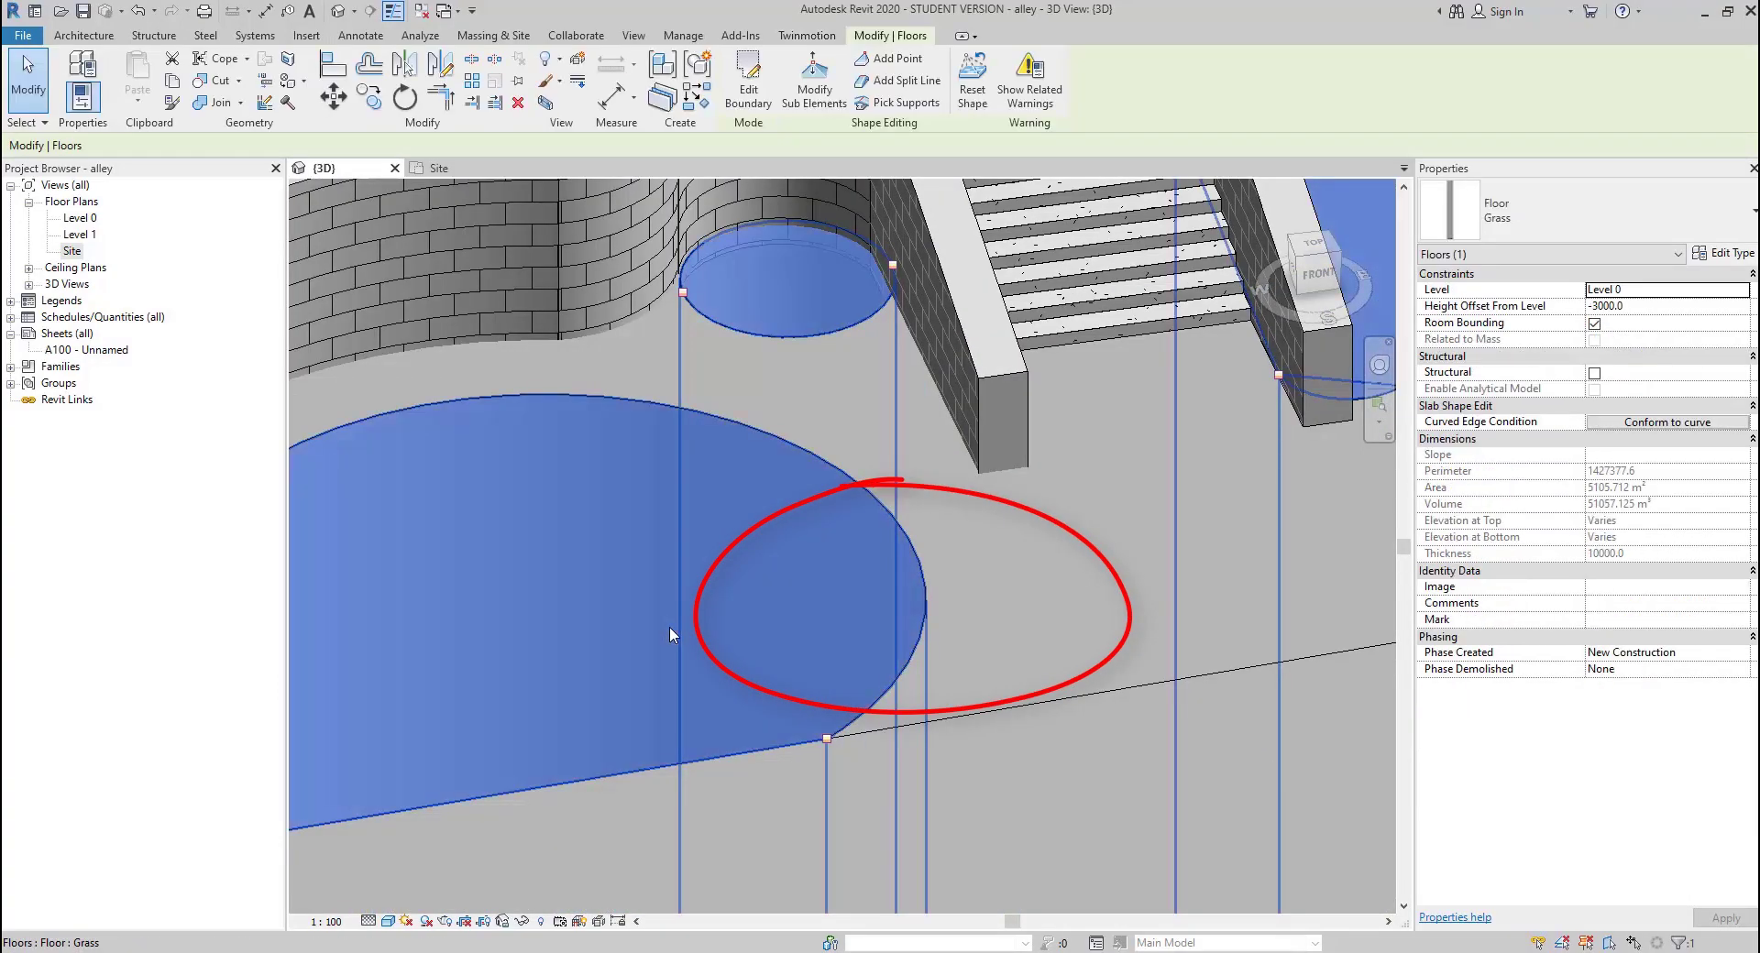
pyautogui.press('Escape')
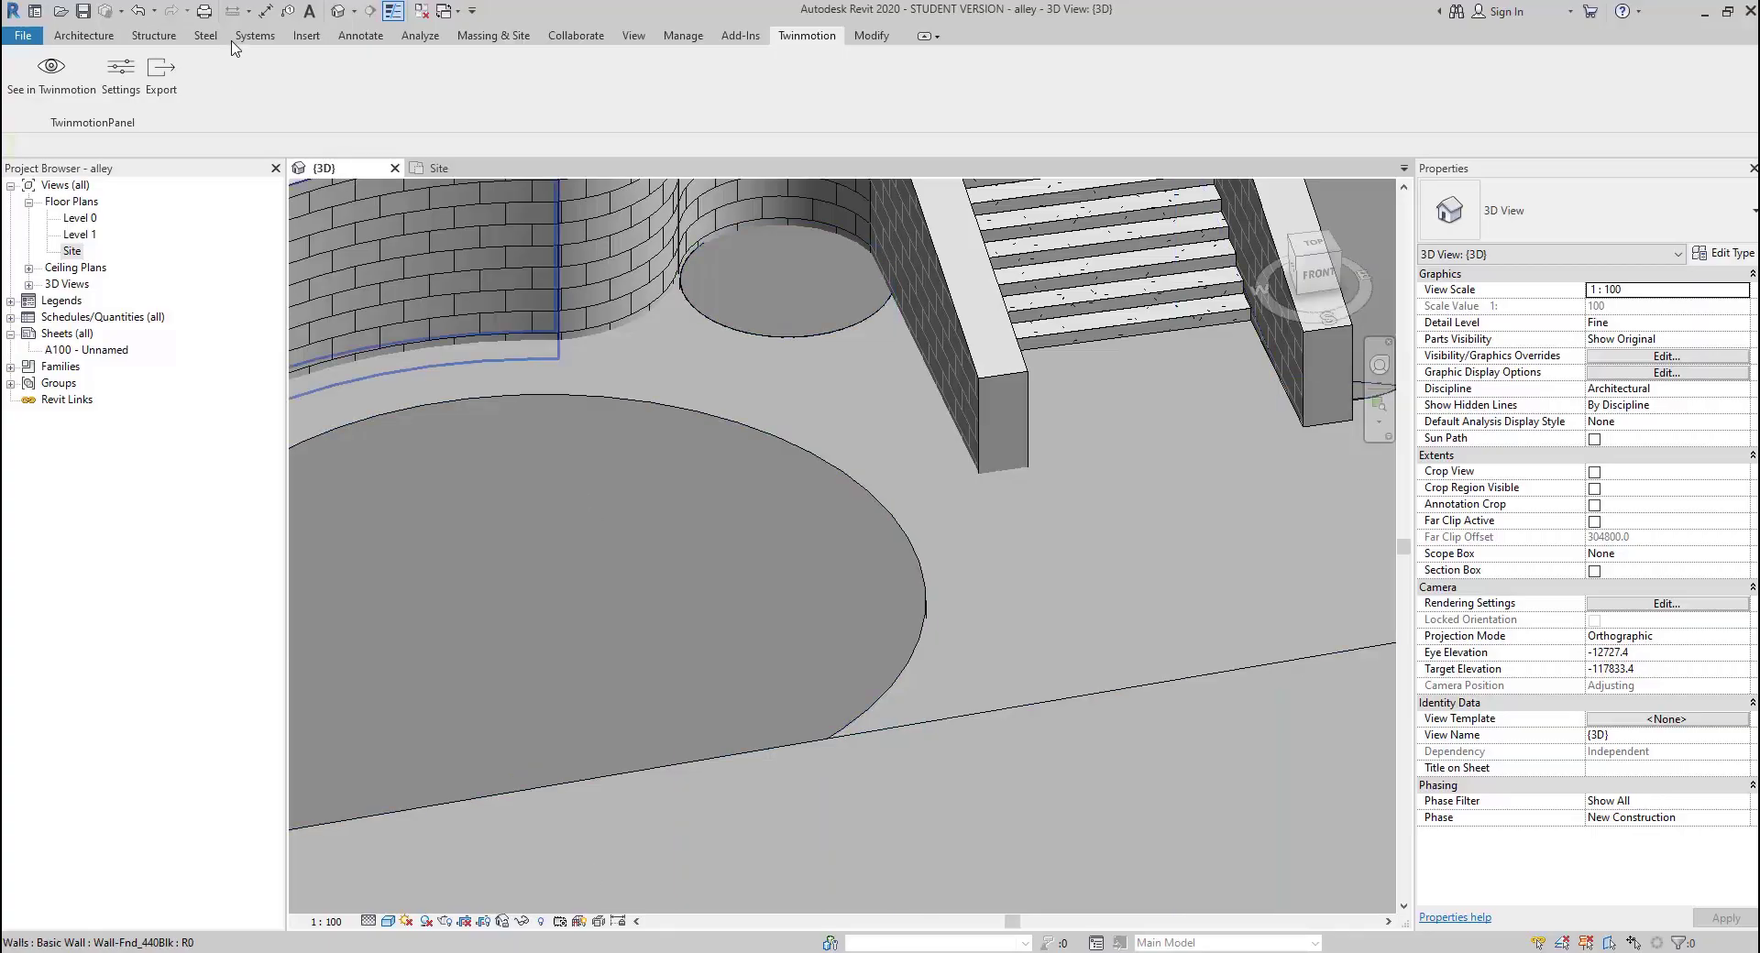
pyautogui.click(51, 72)
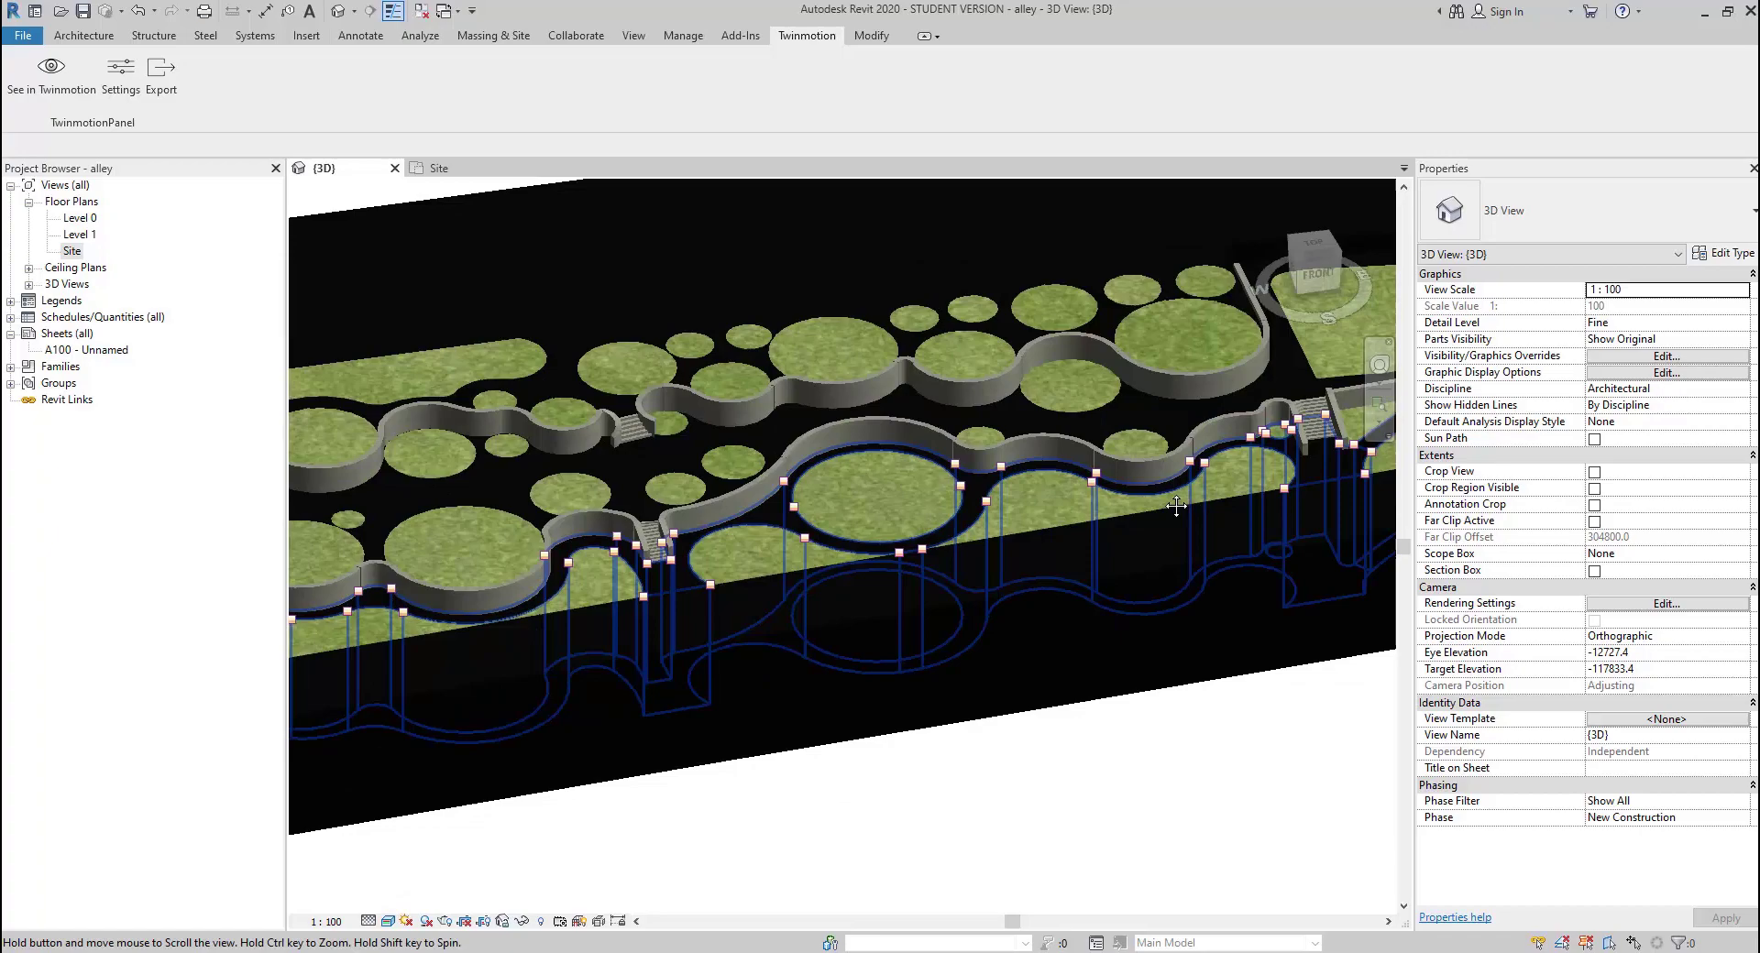
# Duplicate the Road floor type of the middle terrace between the curved walls as a new type named Pathway
pyautogui.click(629, 479)
pyautogui.click(1724, 253)
pyautogui.click(1209, 271)
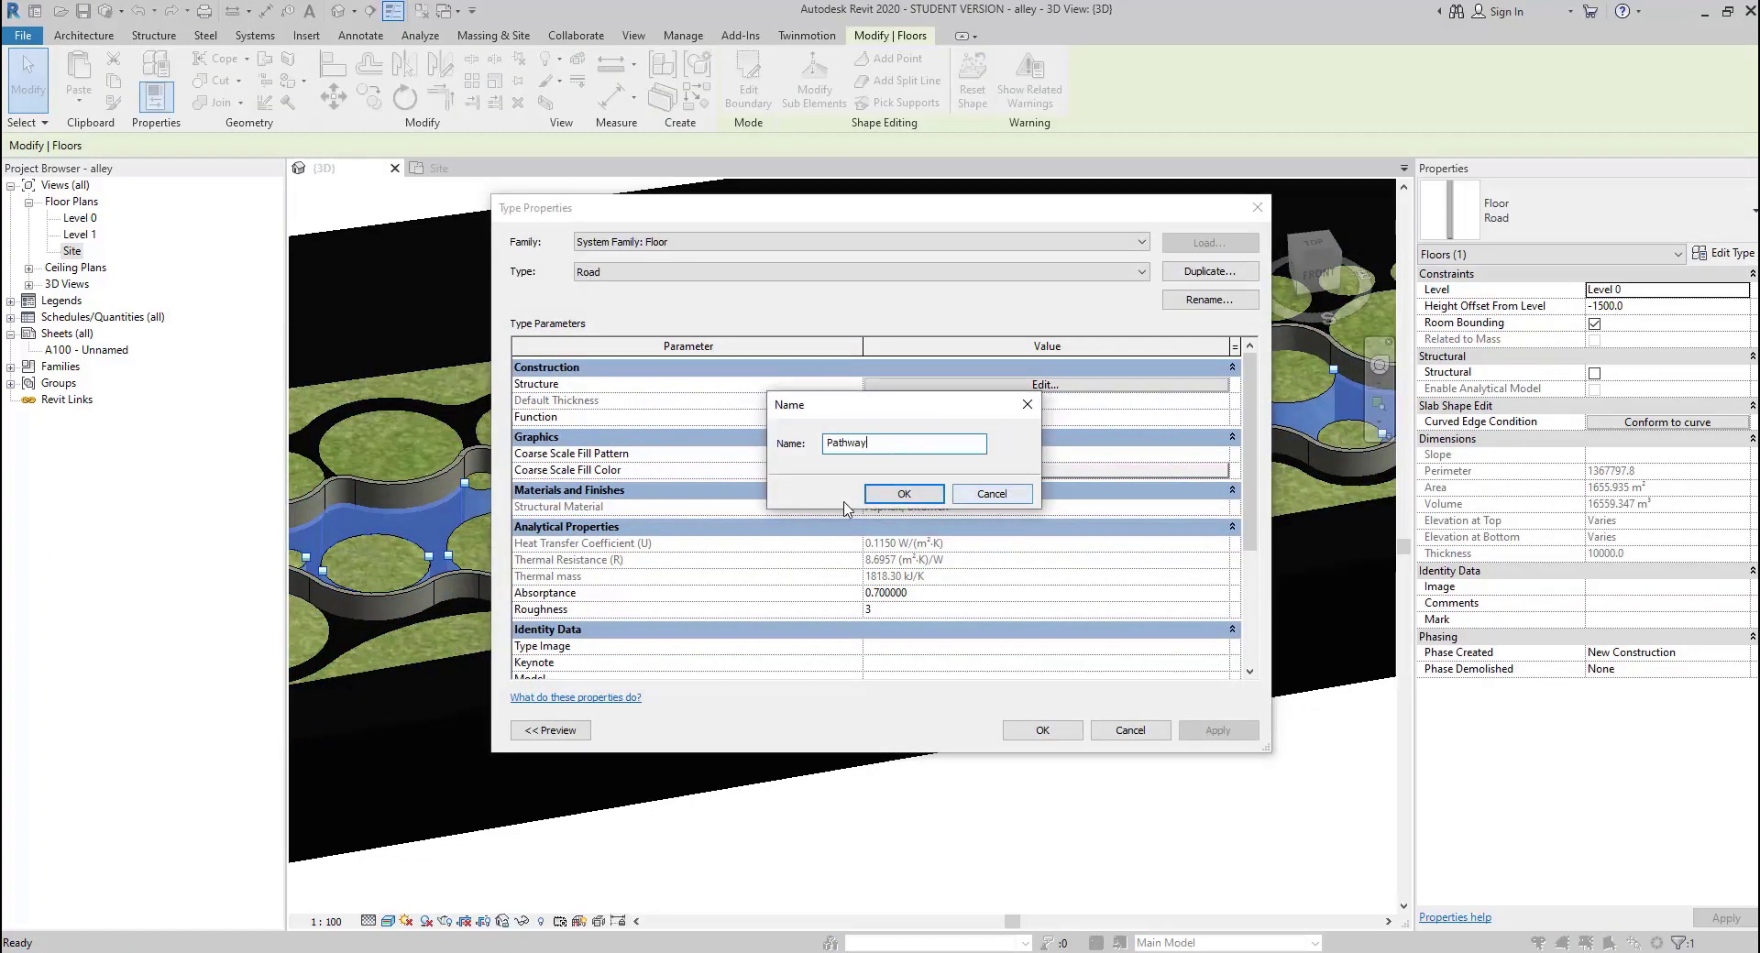
pyautogui.write('Pathway')
pyautogui.click(894, 494)
# Set the Pathway type's structure layer material to Concrete, Precast and apply the new type to the floor
pyautogui.click(871, 384)
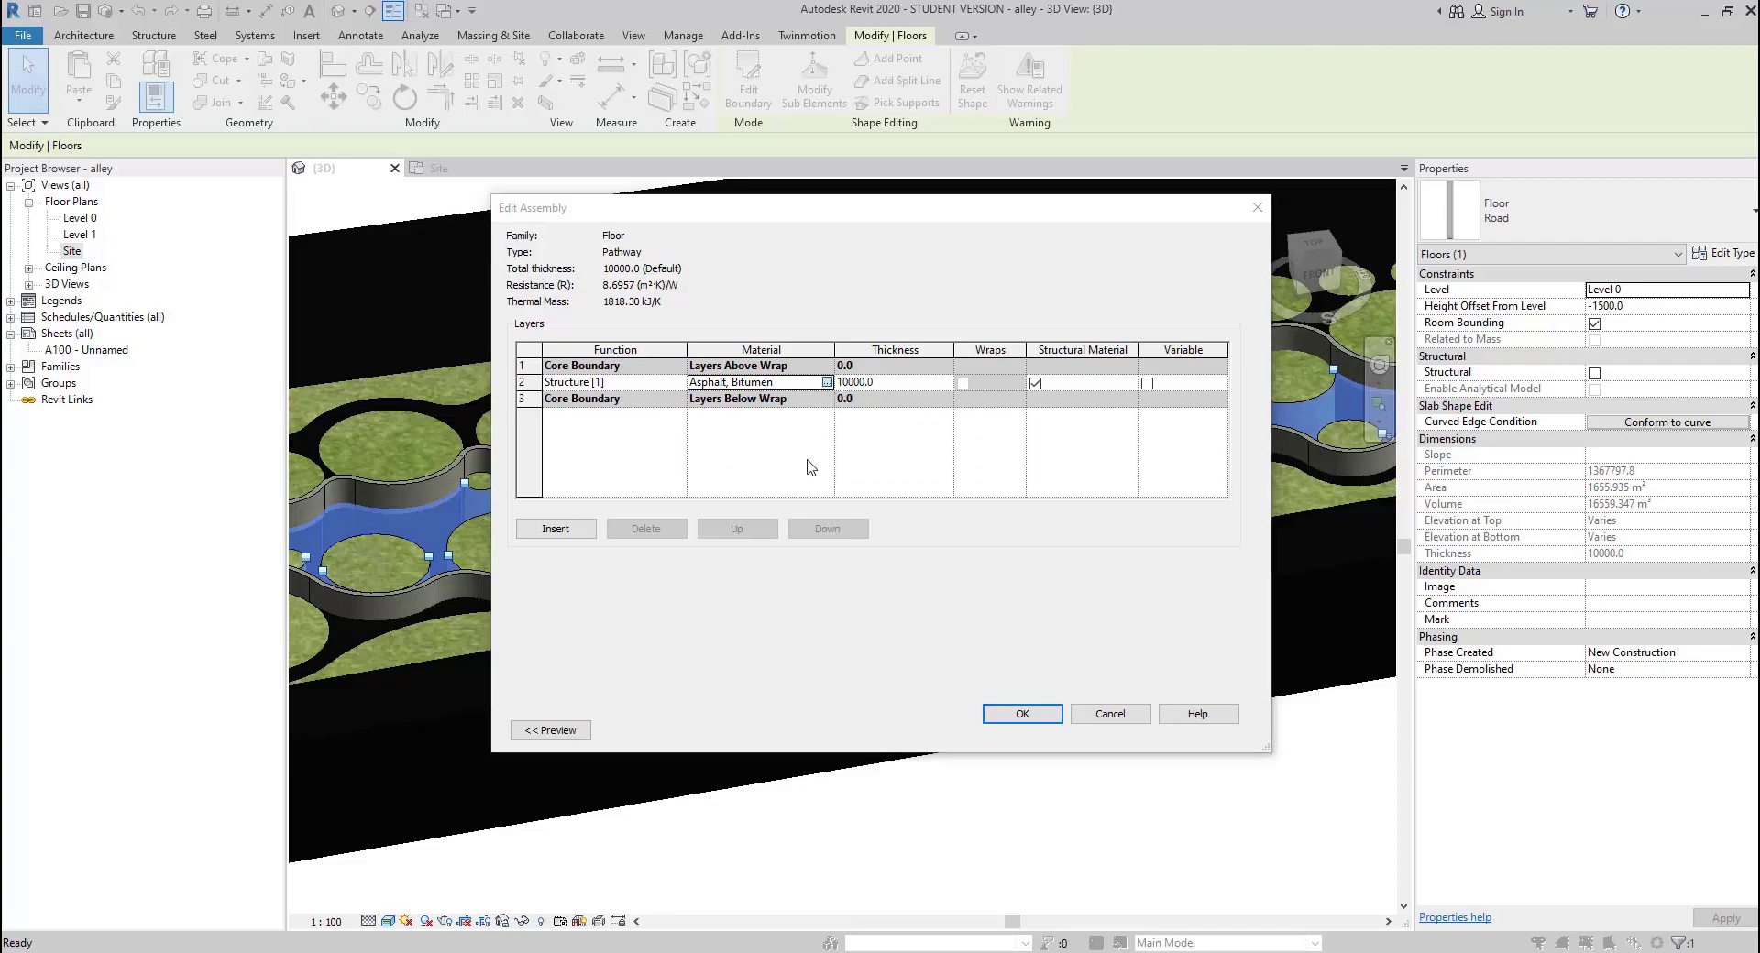
pyautogui.click(827, 382)
pyautogui.scroll(3, 823, 426)
pyautogui.scroll(-6, 822, 429)
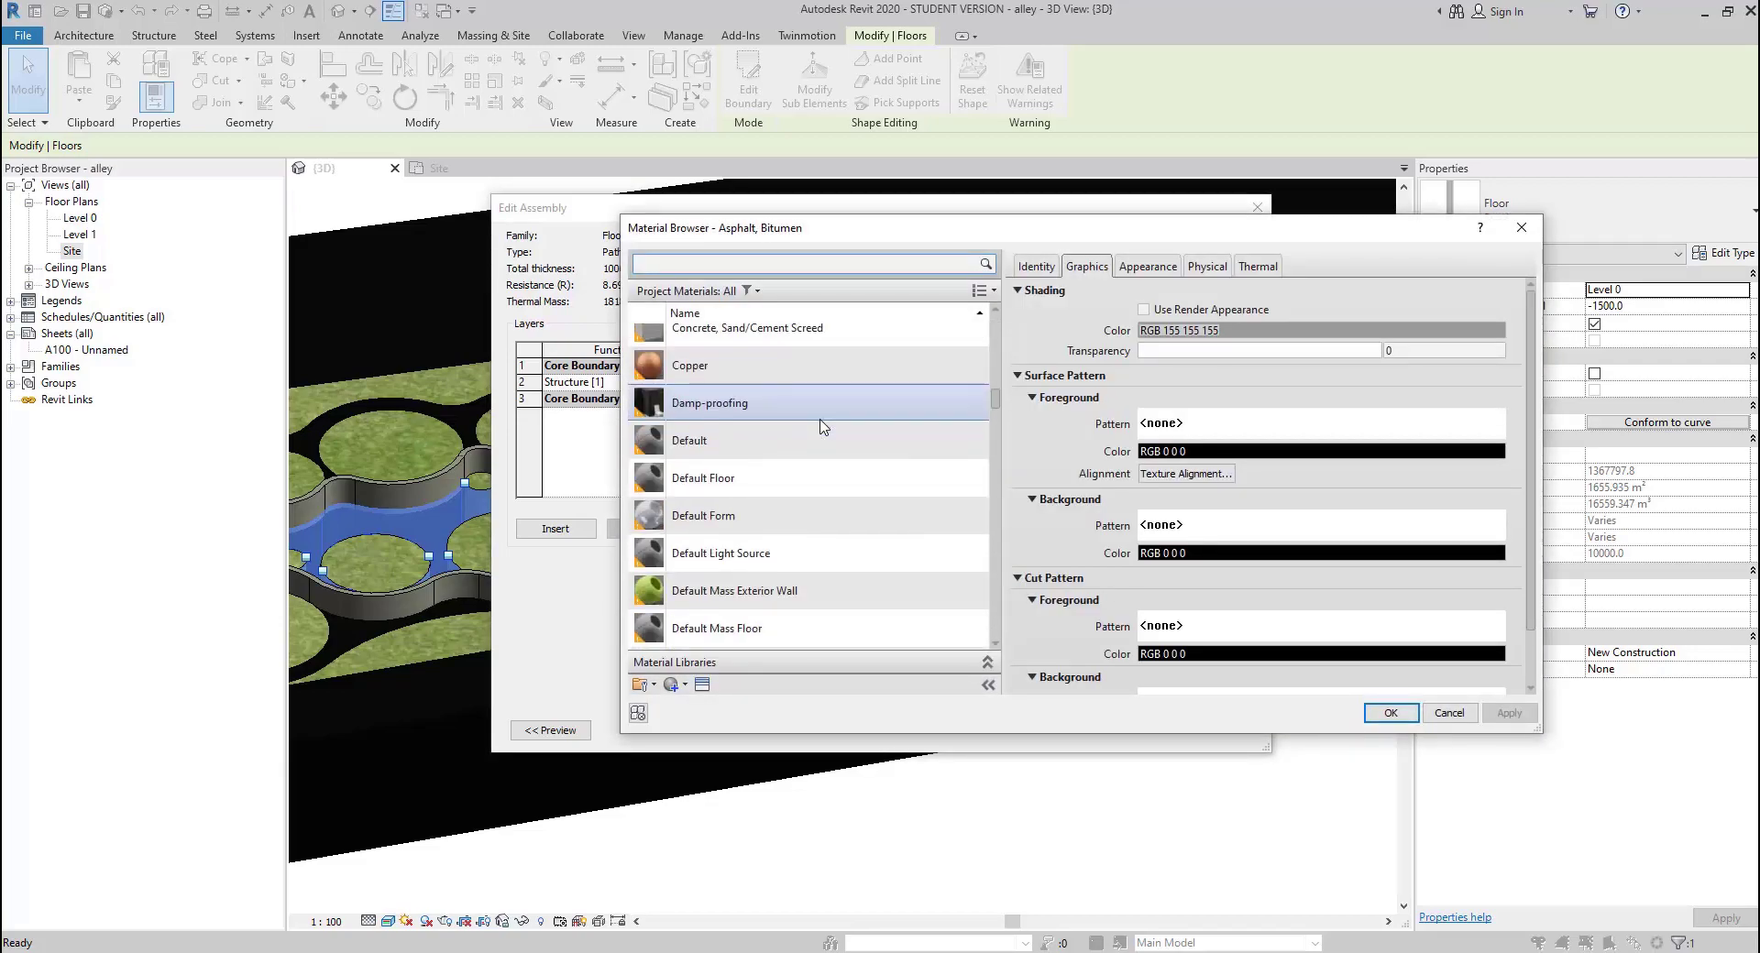
pyautogui.scroll(2, 824, 440)
pyautogui.doubleClick(822, 502)
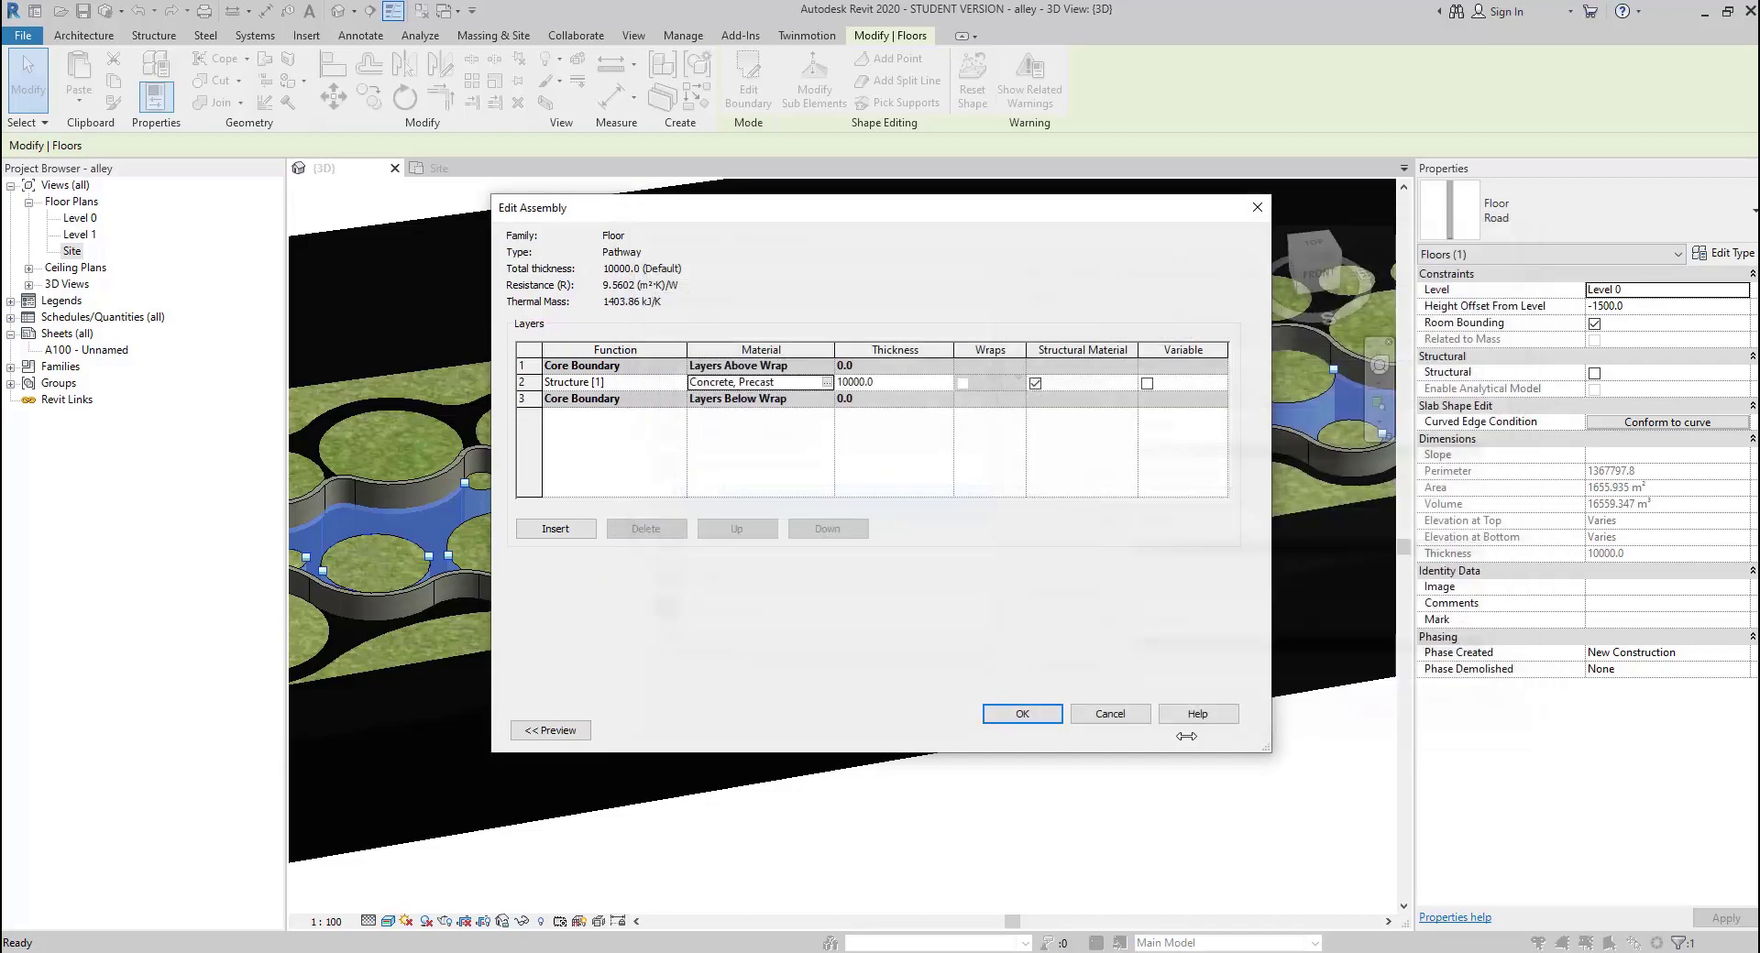
pyautogui.click(1024, 716)
pyautogui.click(1037, 730)
# Change the road floors on the lower and upper terraces around the circular grass beds to the Pathway type
pyautogui.click(901, 555)
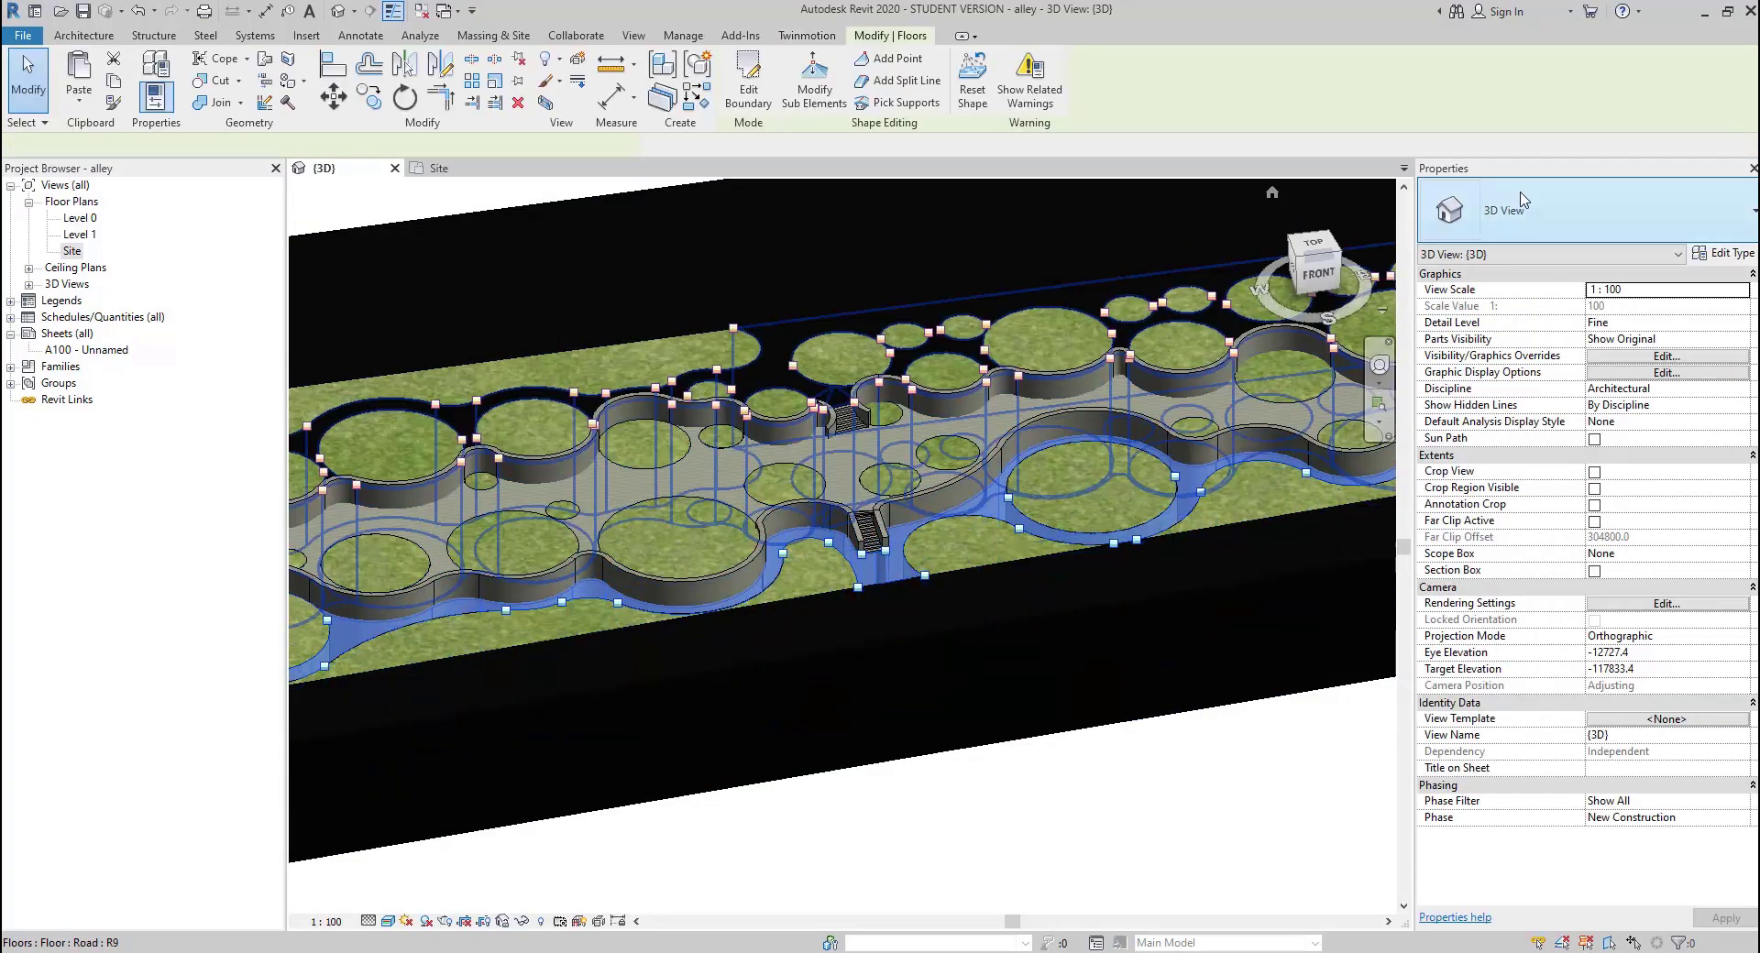
pyautogui.click(1508, 211)
pyautogui.click(1477, 486)
pyautogui.press('Escape')
pyautogui.click(1120, 332)
pyautogui.click(1523, 233)
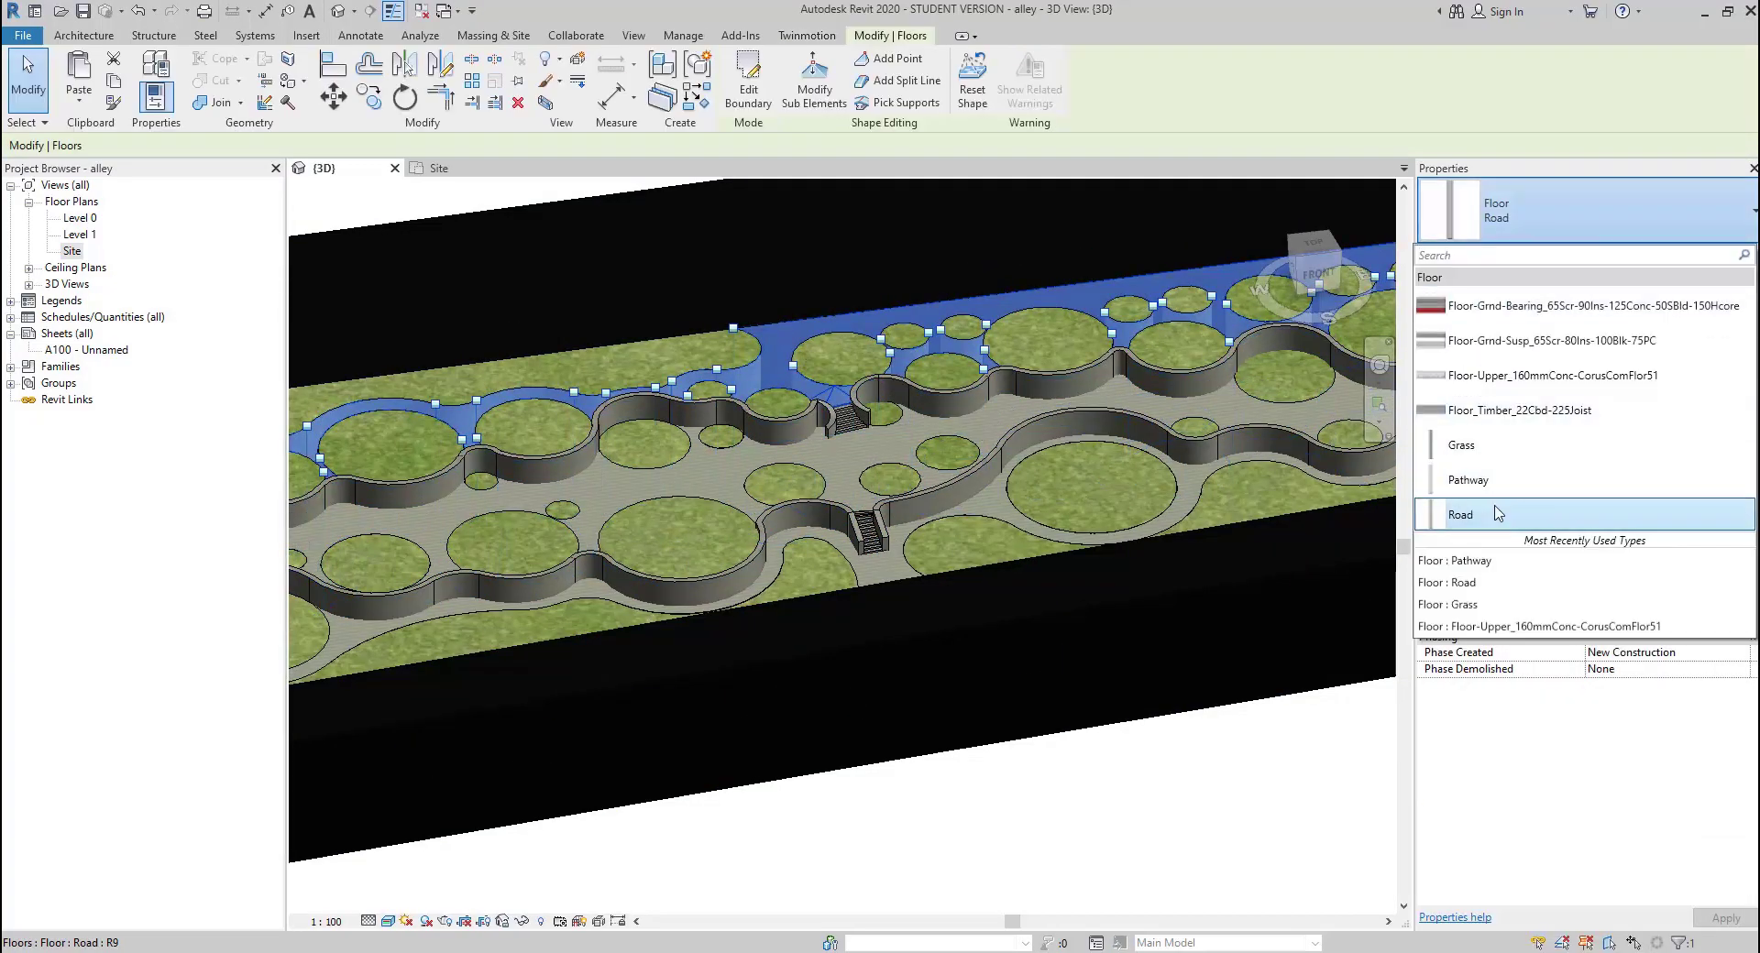
pyautogui.click(1497, 481)
pyautogui.press('Escape')
# Select the grass floor that covers the beds beside the stairs at the end of the terraces
pyautogui.moveTo(758, 613); pyautogui.dragTo(1200, 511, button='middle')
pyautogui.scroll(-3, 1199, 511)
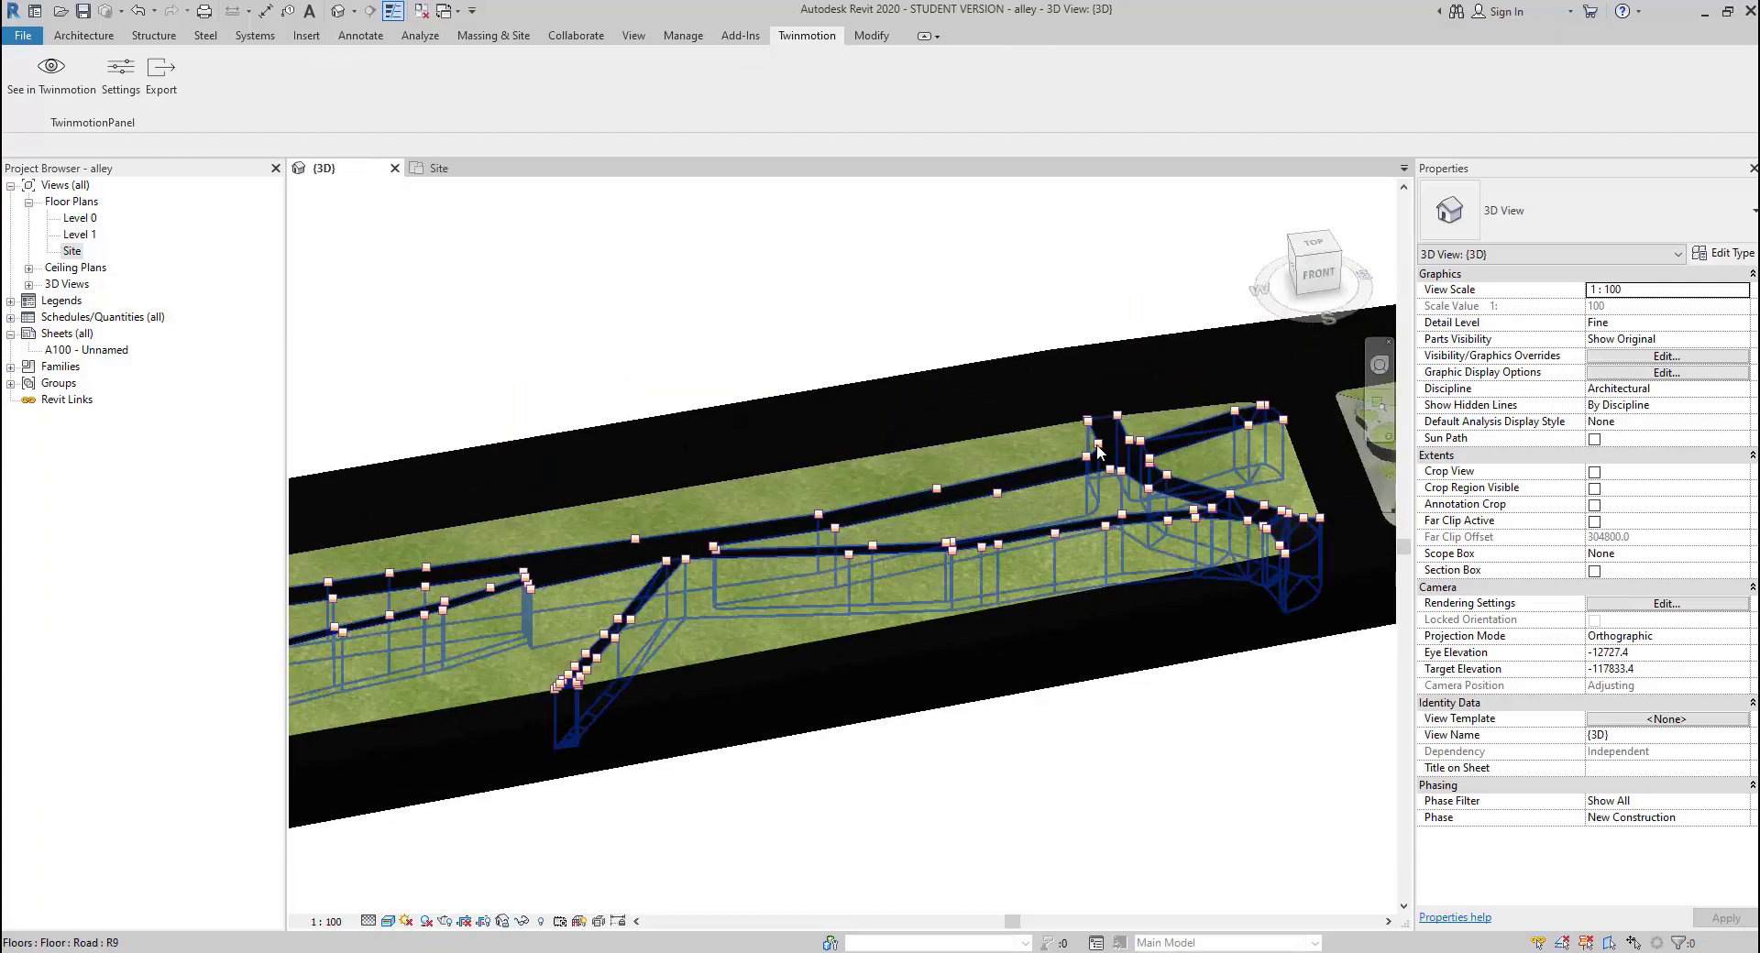
pyautogui.scroll(5, 706, 633)
pyautogui.click(727, 675)
pyautogui.scroll(2, 728, 671)
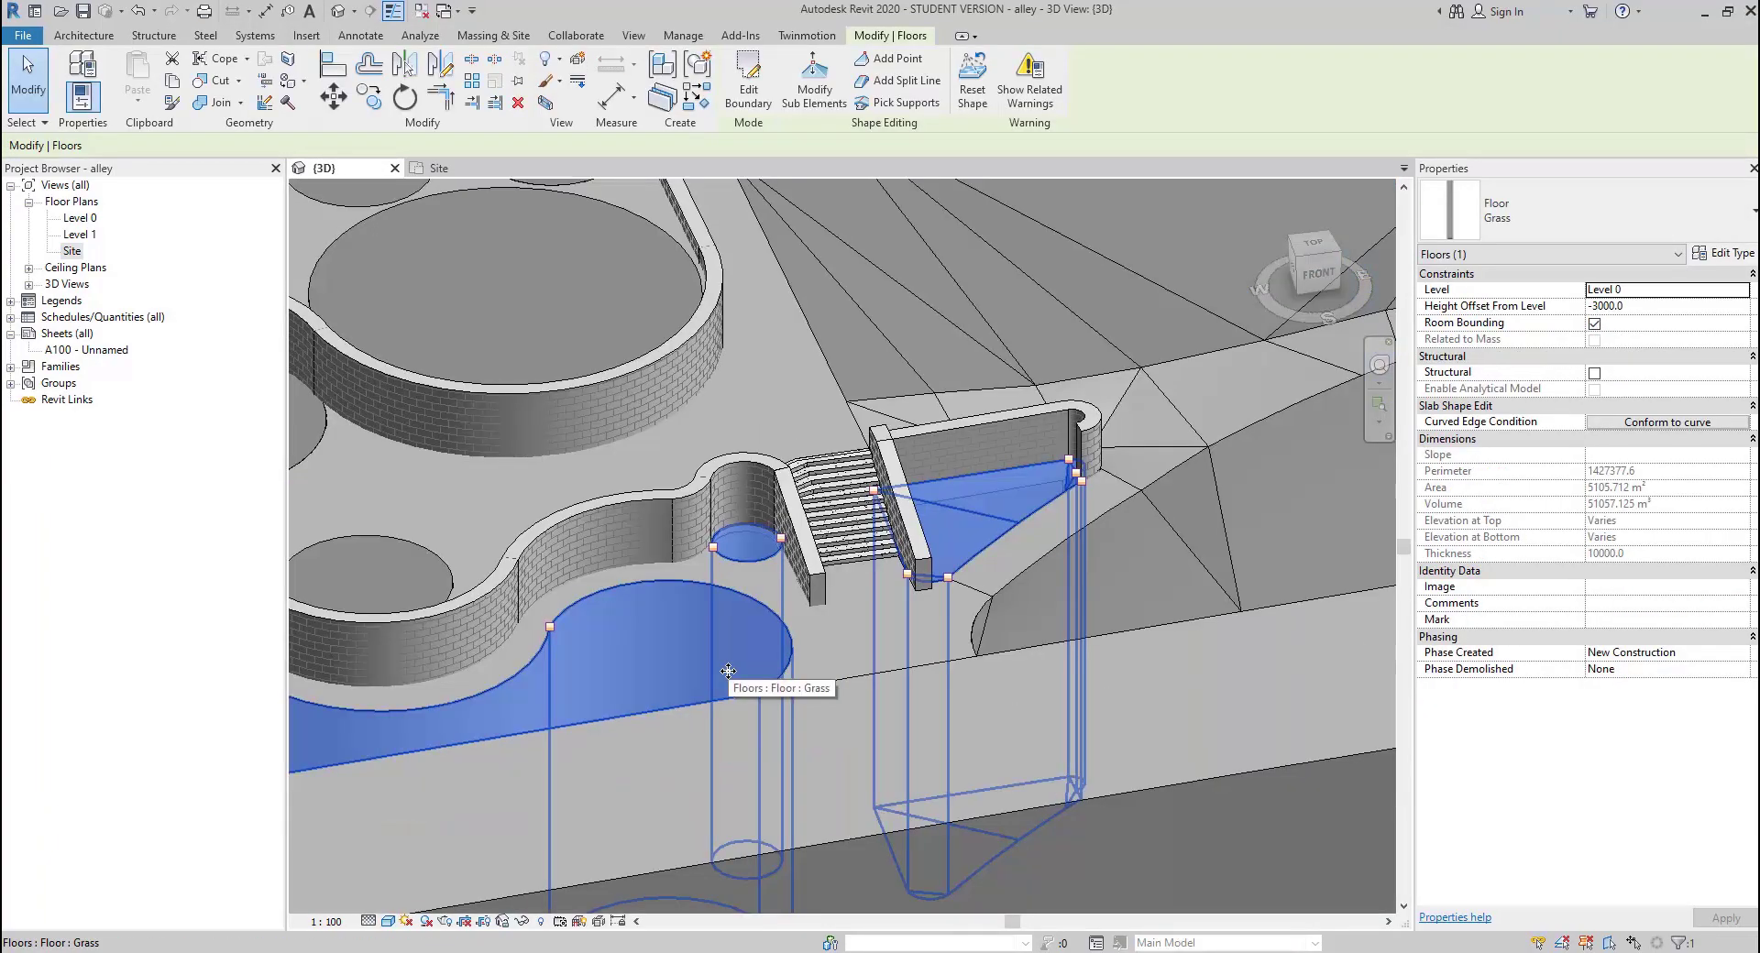
pyautogui.scroll(1, 729, 672)
pyautogui.moveTo(839, 696); pyautogui.dragTo(731, 751, button='middle')
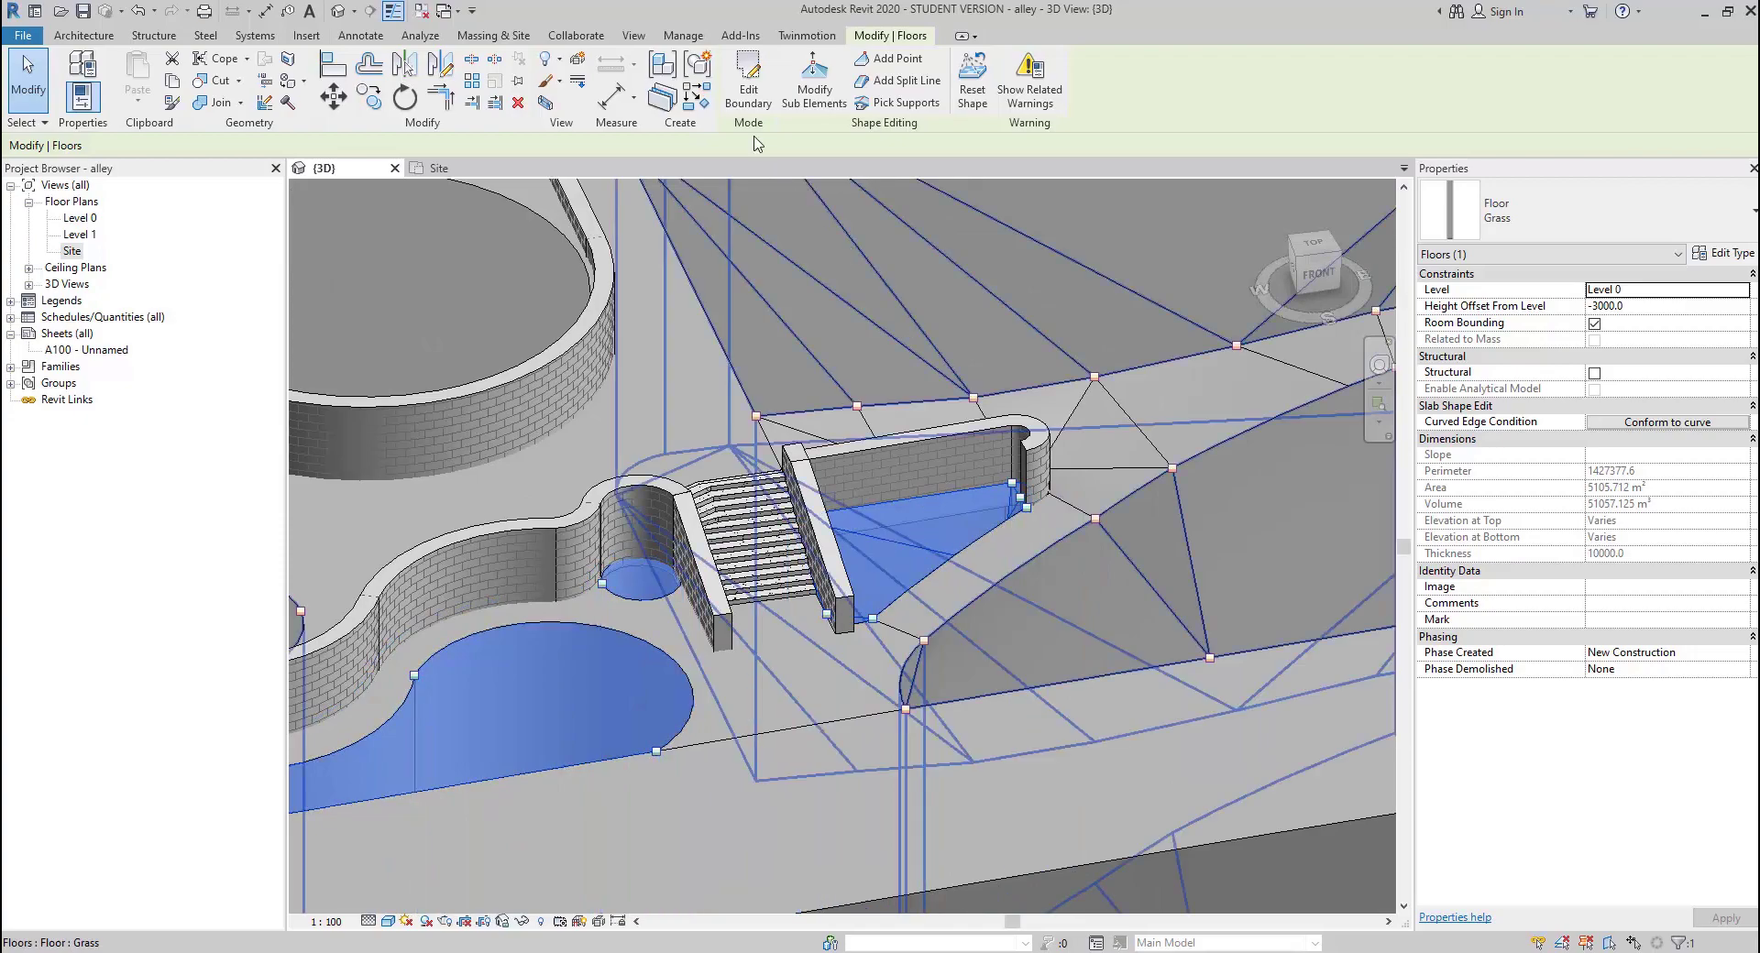
pyautogui.click(748, 81)
pyautogui.moveTo(766, 312); pyautogui.dragTo(1109, 593)
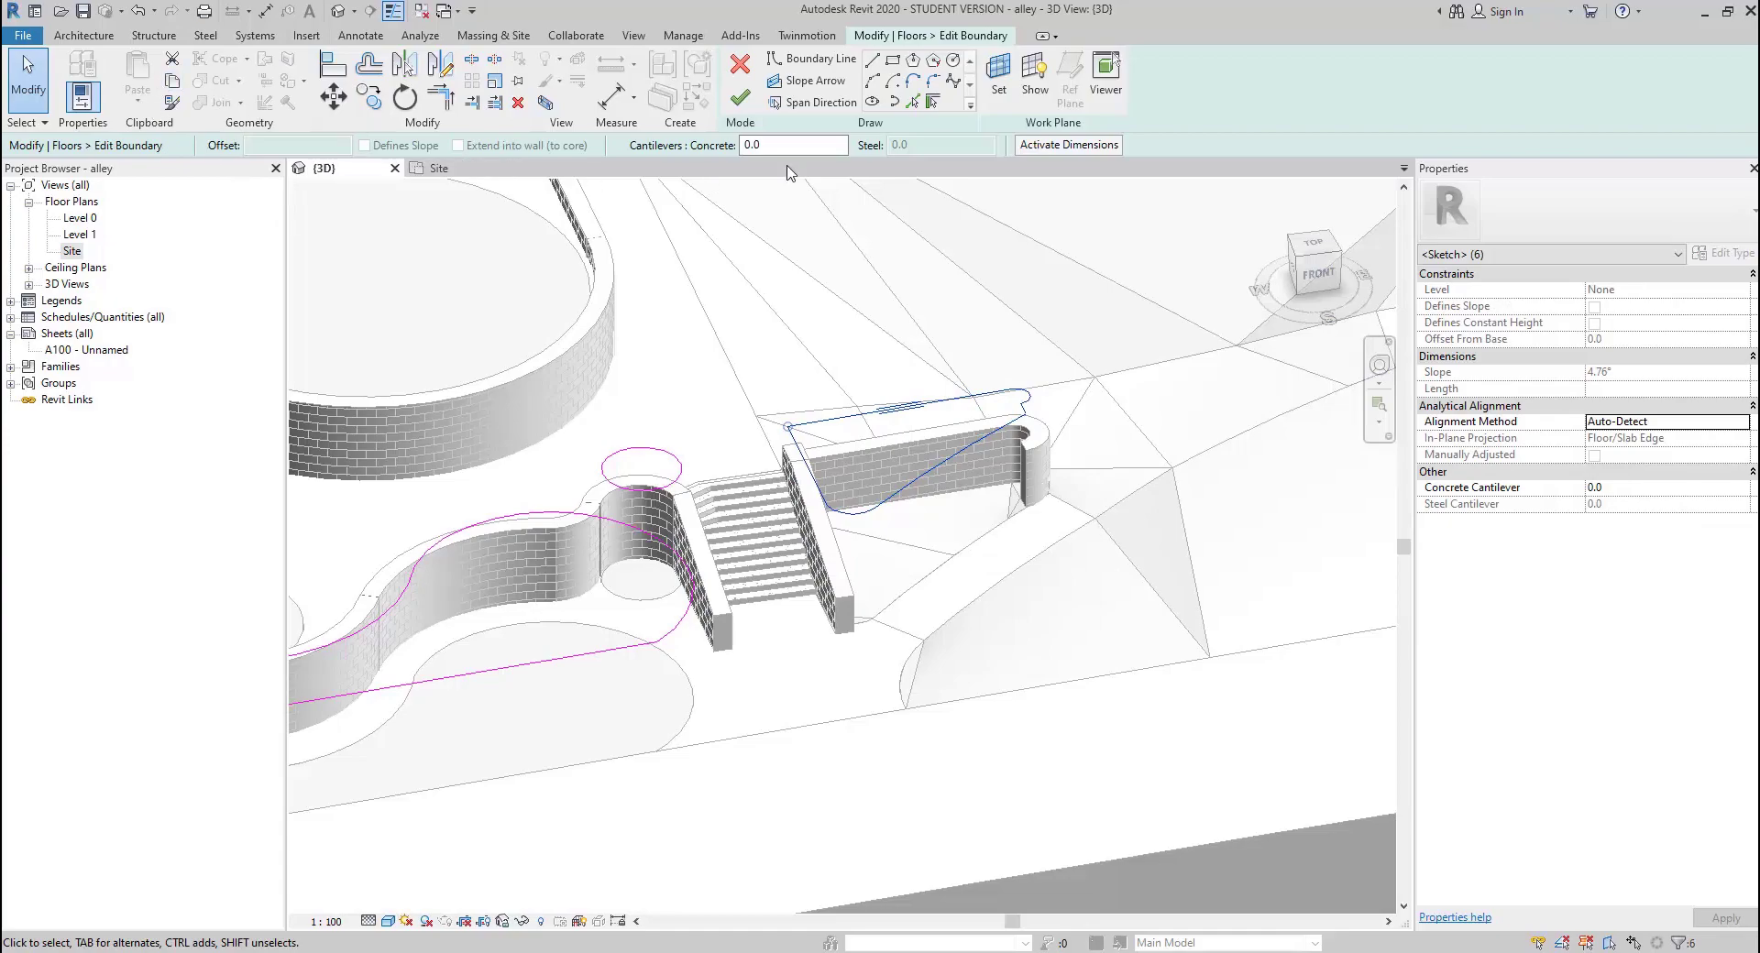
pyautogui.click(734, 69)
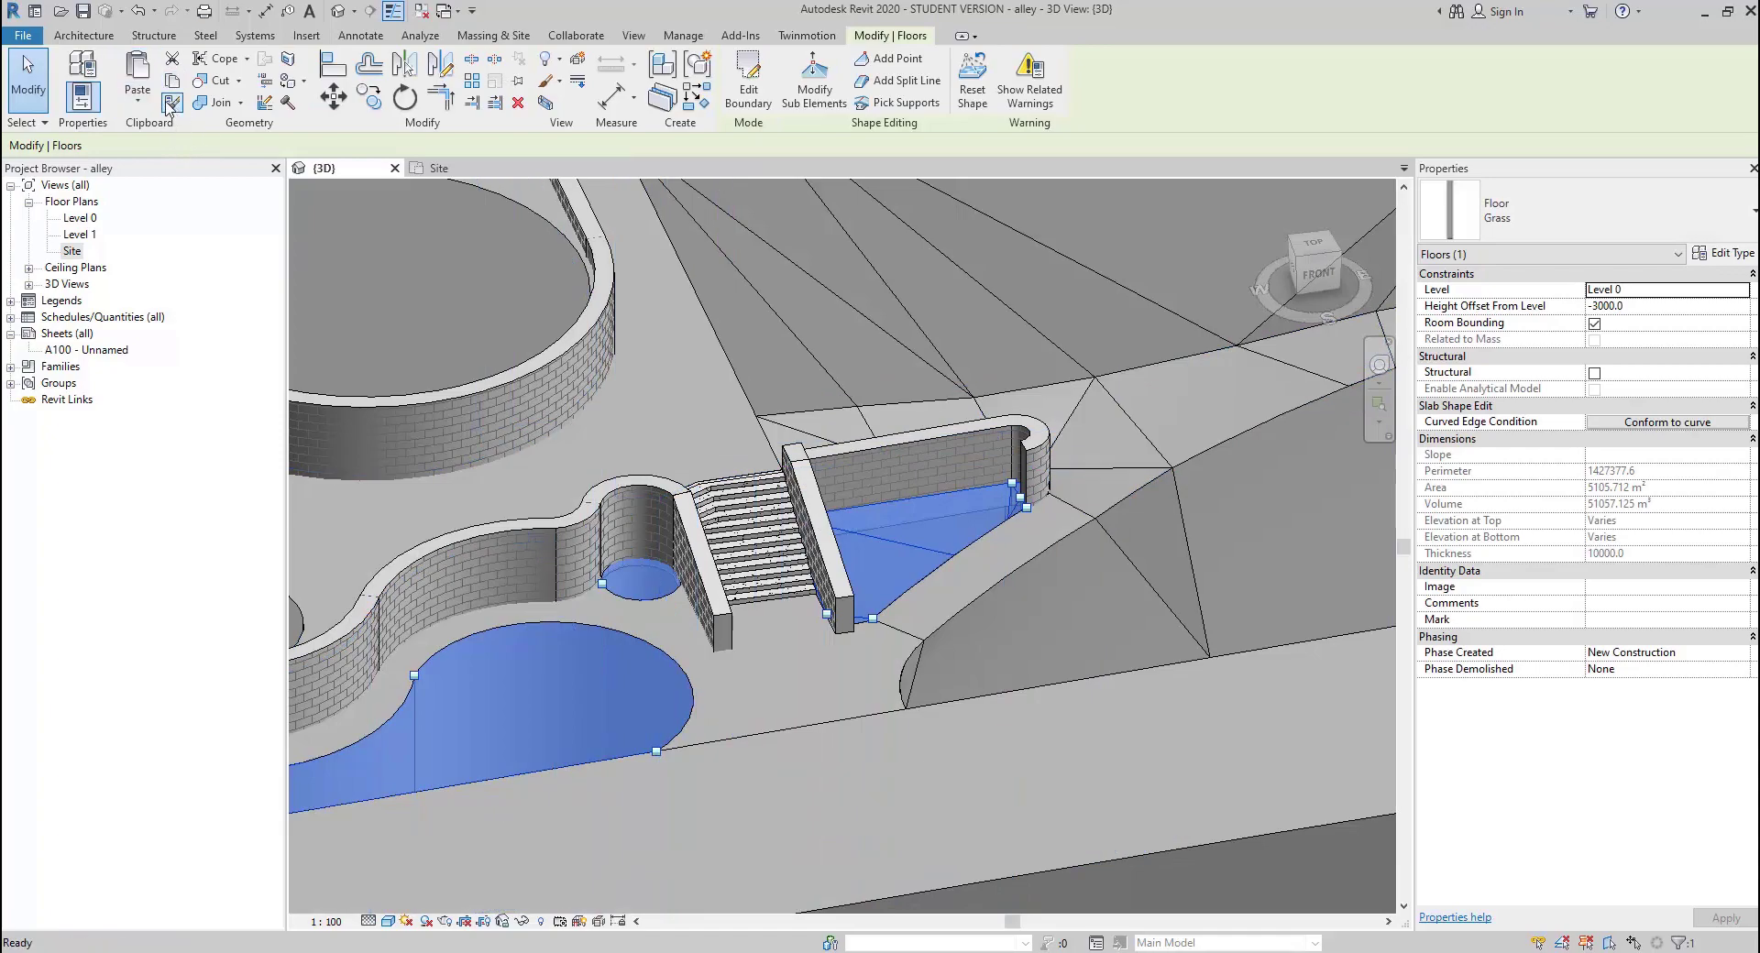
# Remove the triangular loop beside the stairs from the original grass floor's boundary, and paste the copied floor aligned to the same place
pyautogui.click(140, 102)
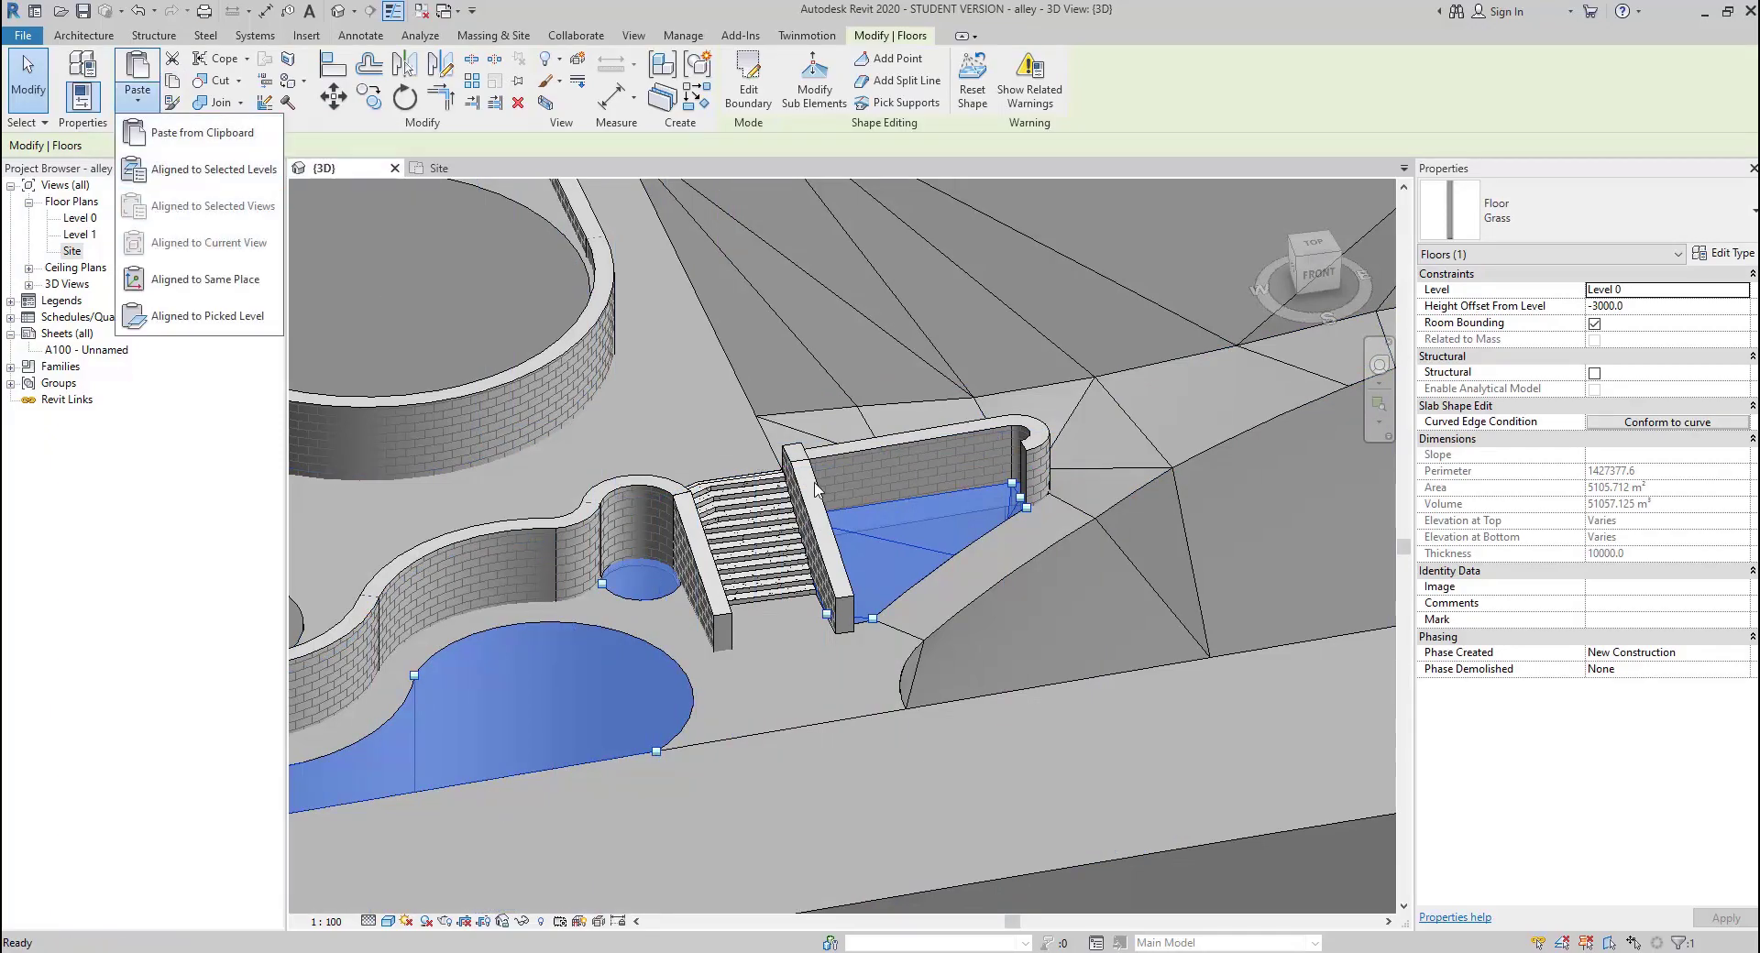
pyautogui.click(748, 92)
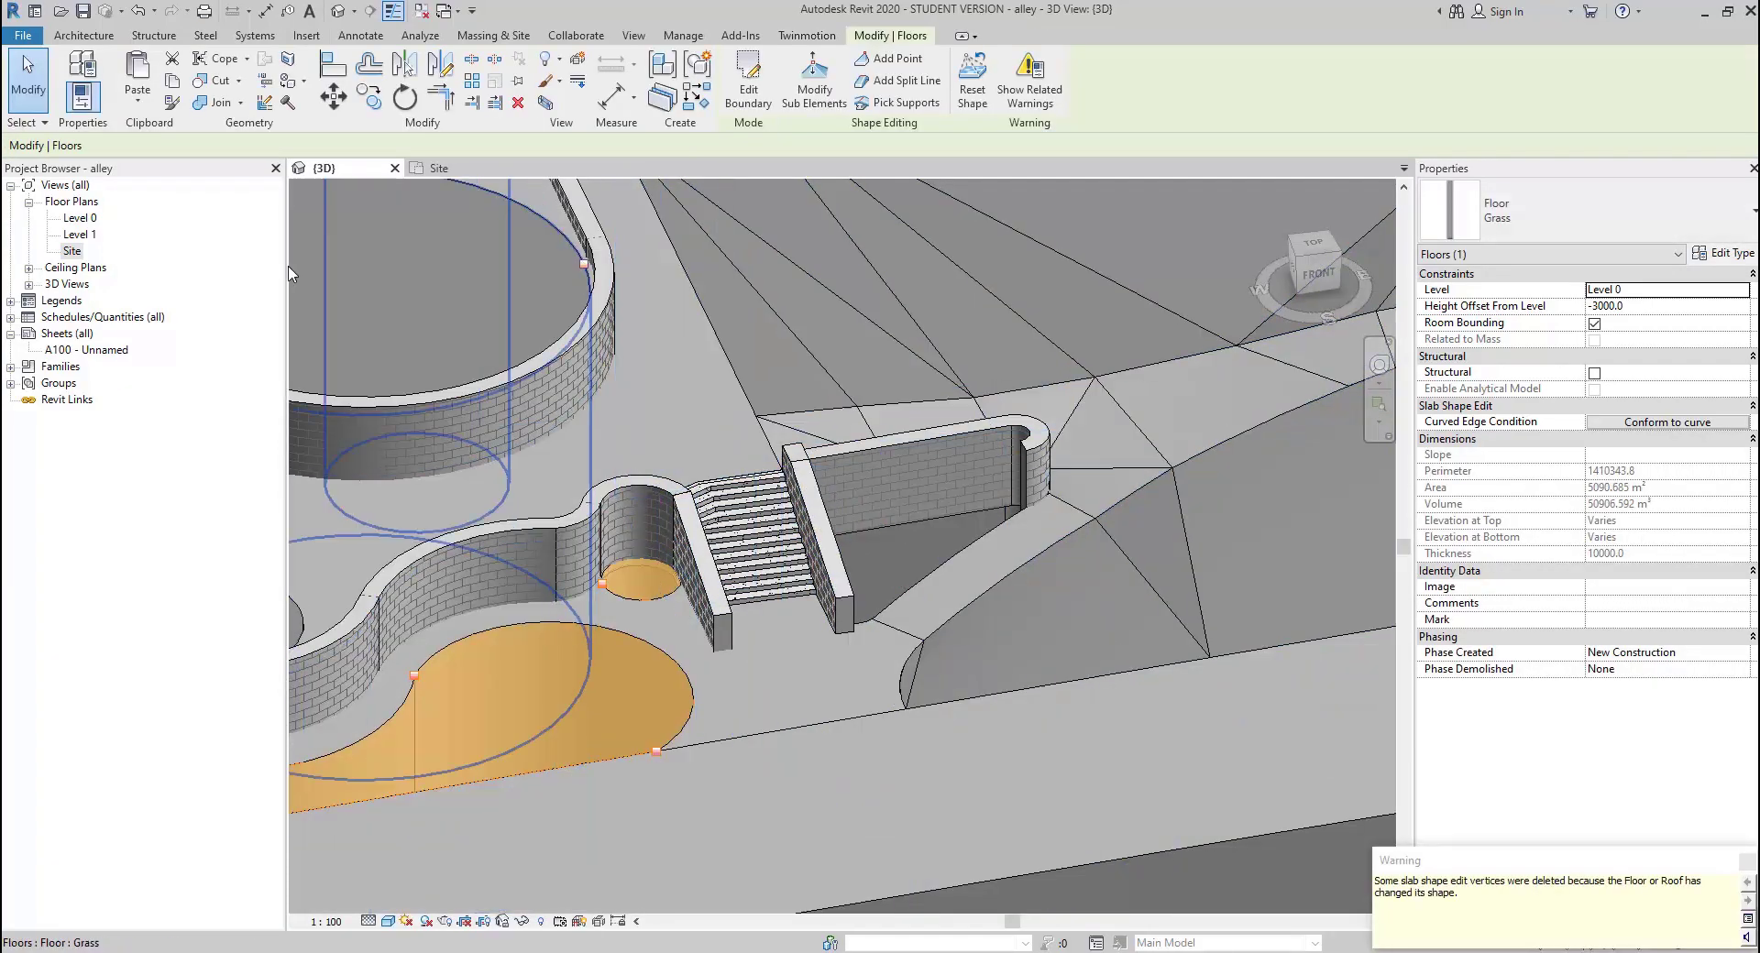
pyautogui.click(138, 99)
pyautogui.click(211, 286)
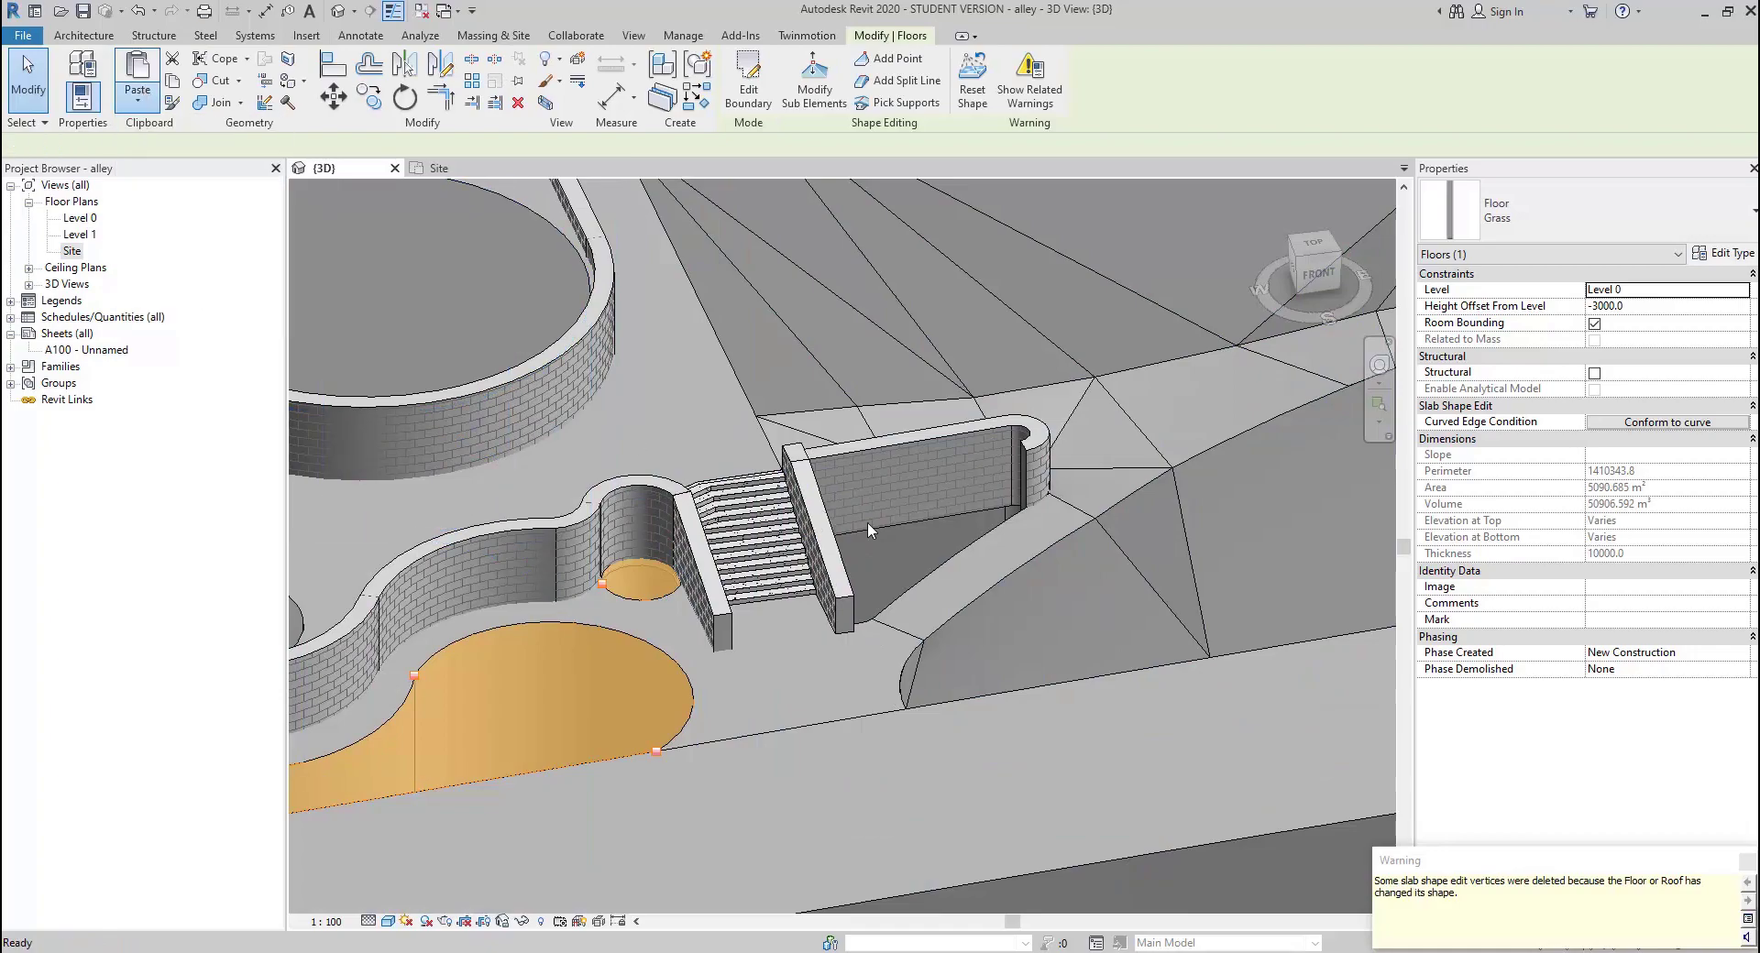
# Edit the pasted grass floor's boundary, deleting every loop except the triangular one beside the stairs
pyautogui.click(886, 573)
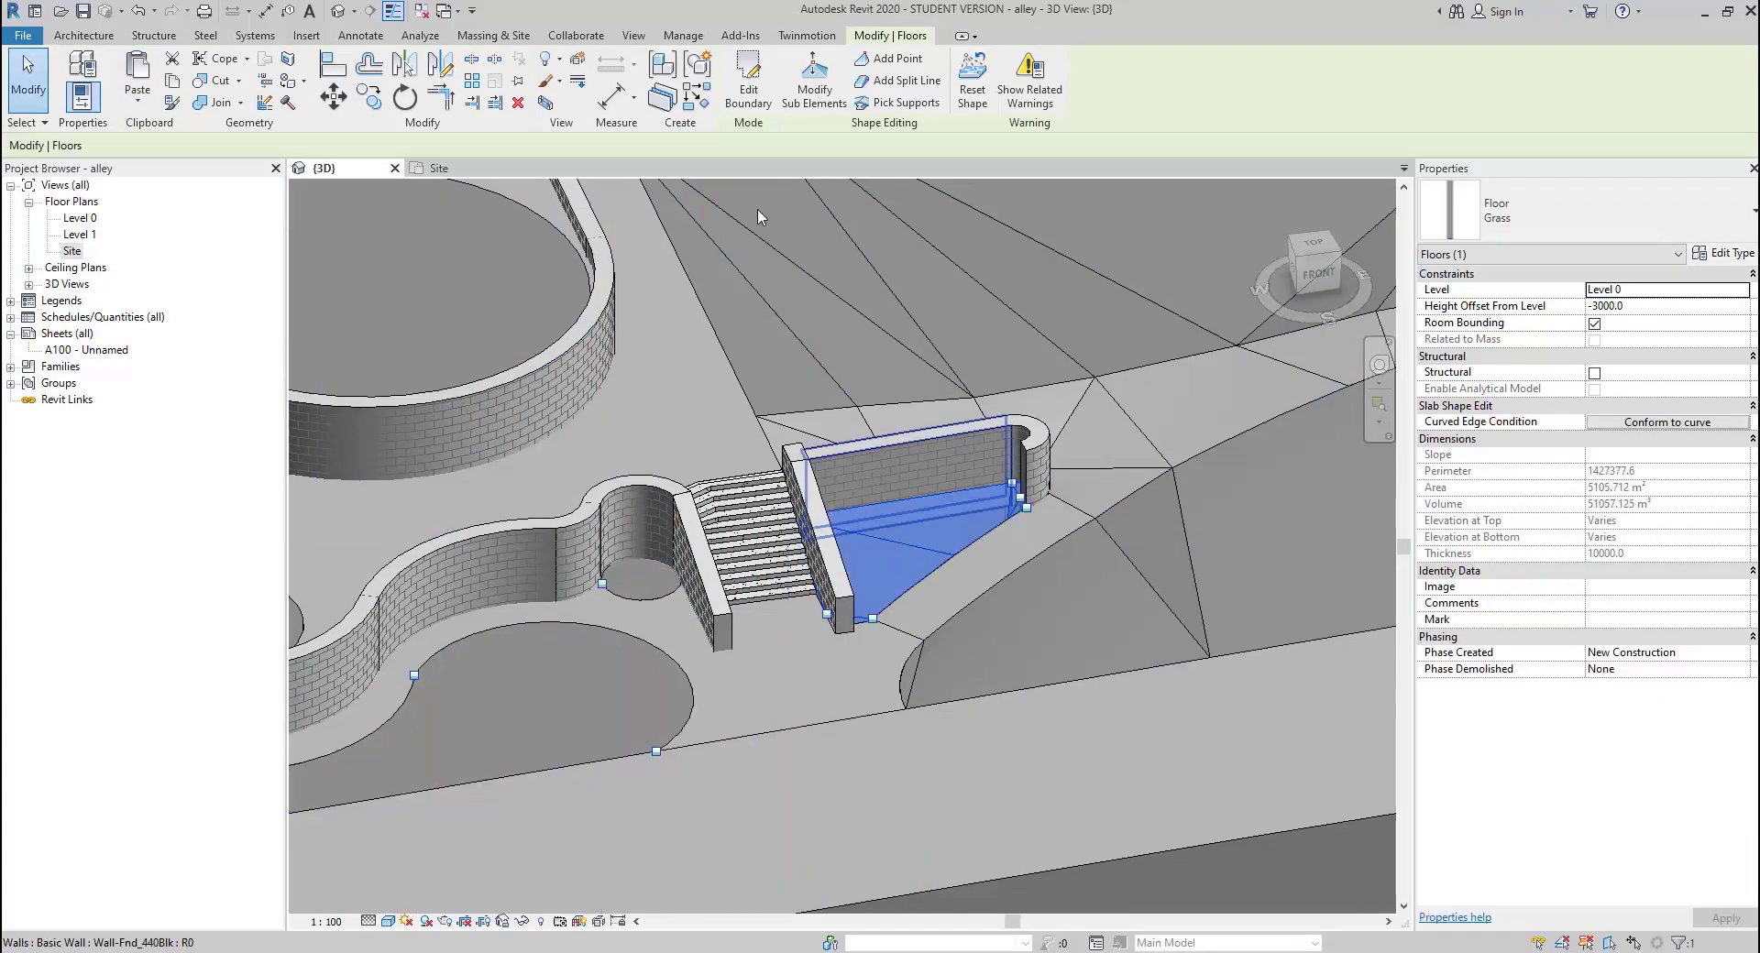
pyautogui.click(749, 78)
pyautogui.scroll(-6, 949, 532)
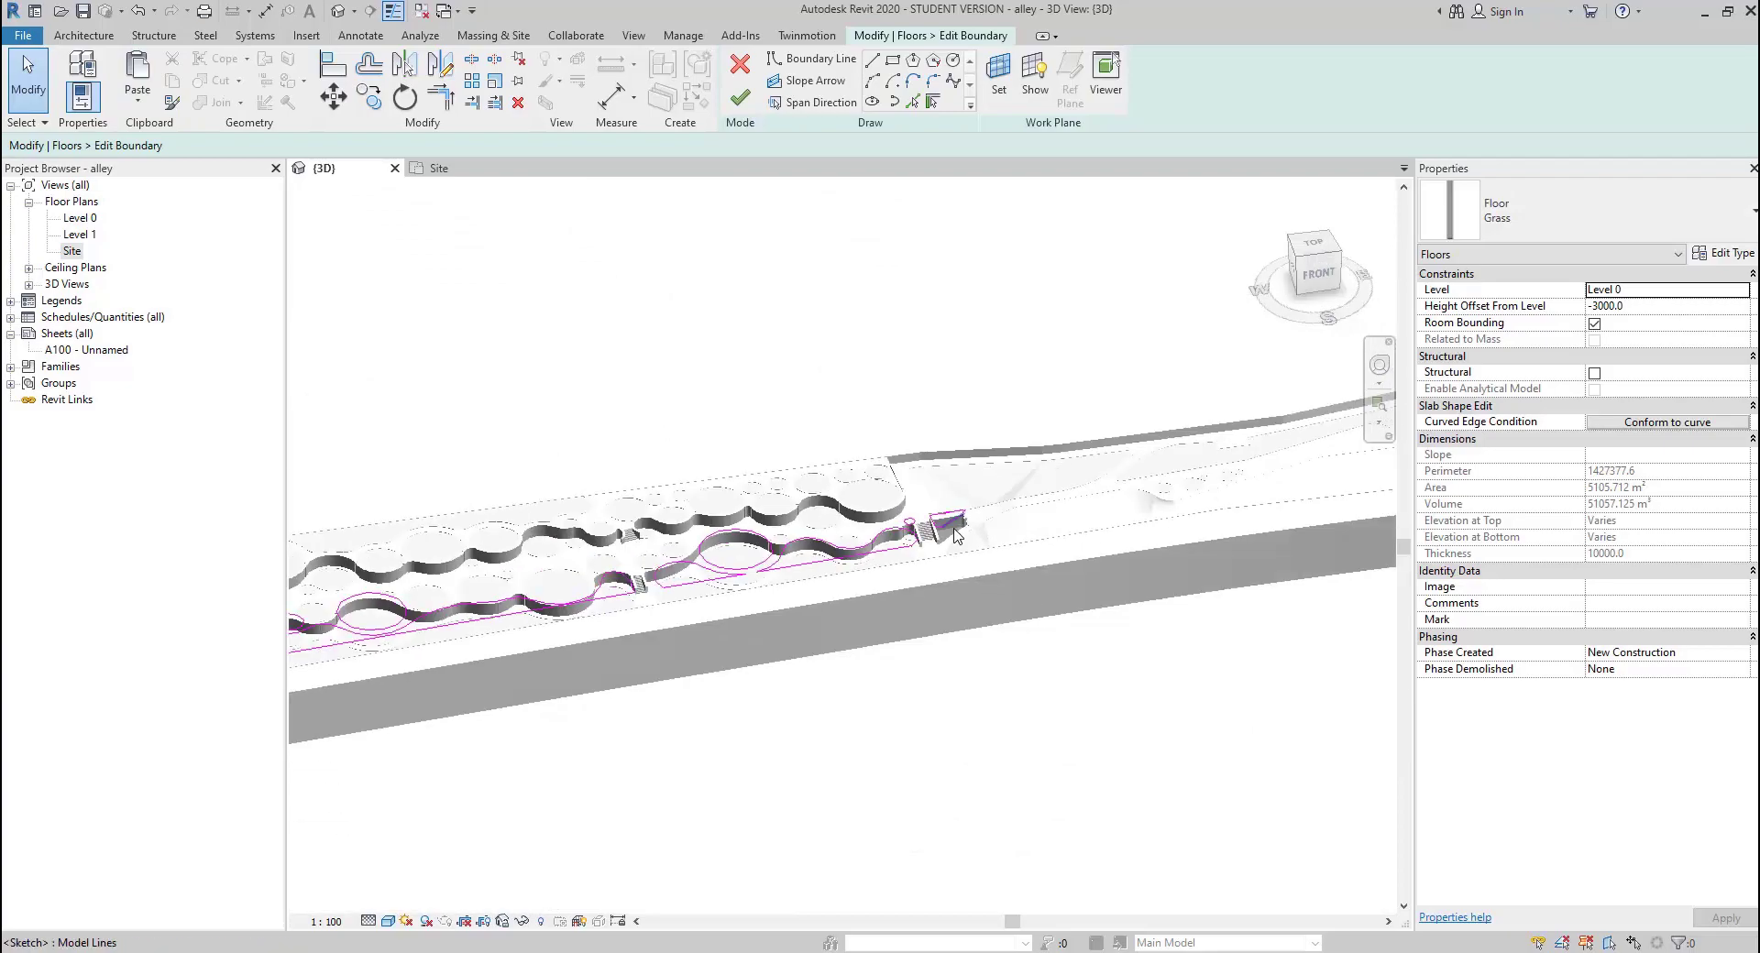
pyautogui.scroll(-2, 949, 532)
pyautogui.moveTo(579, 432); pyautogui.dragTo(825, 640)
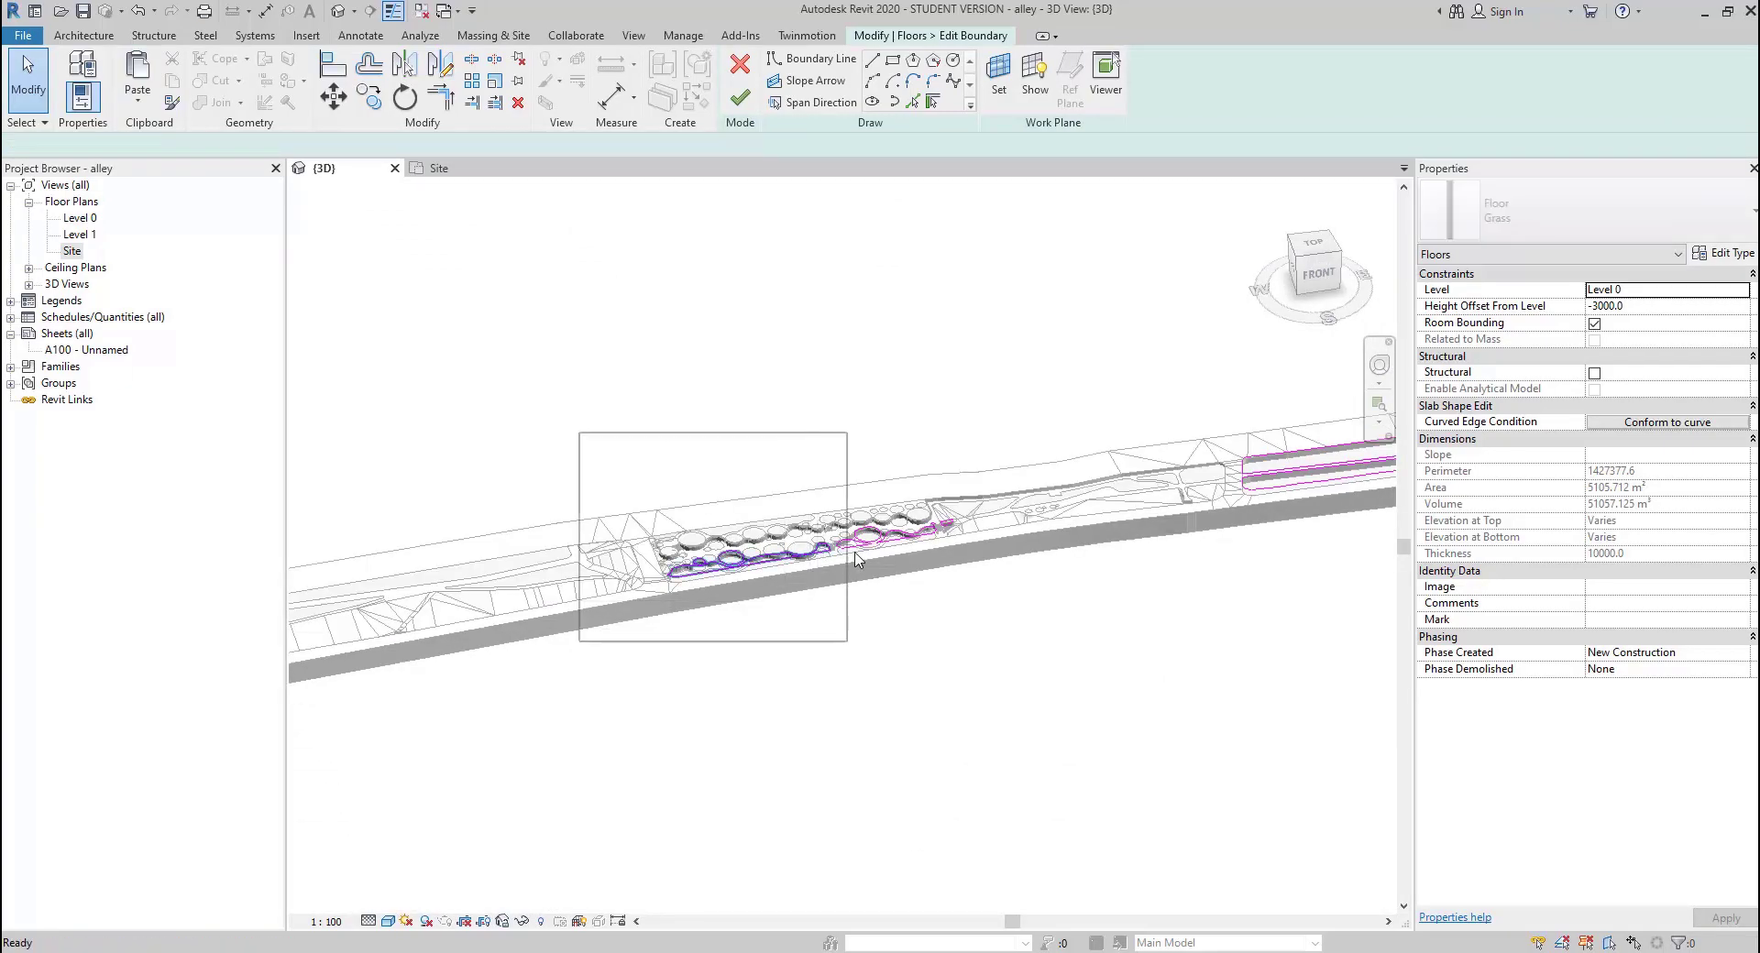
pyautogui.scroll(3, 906, 531)
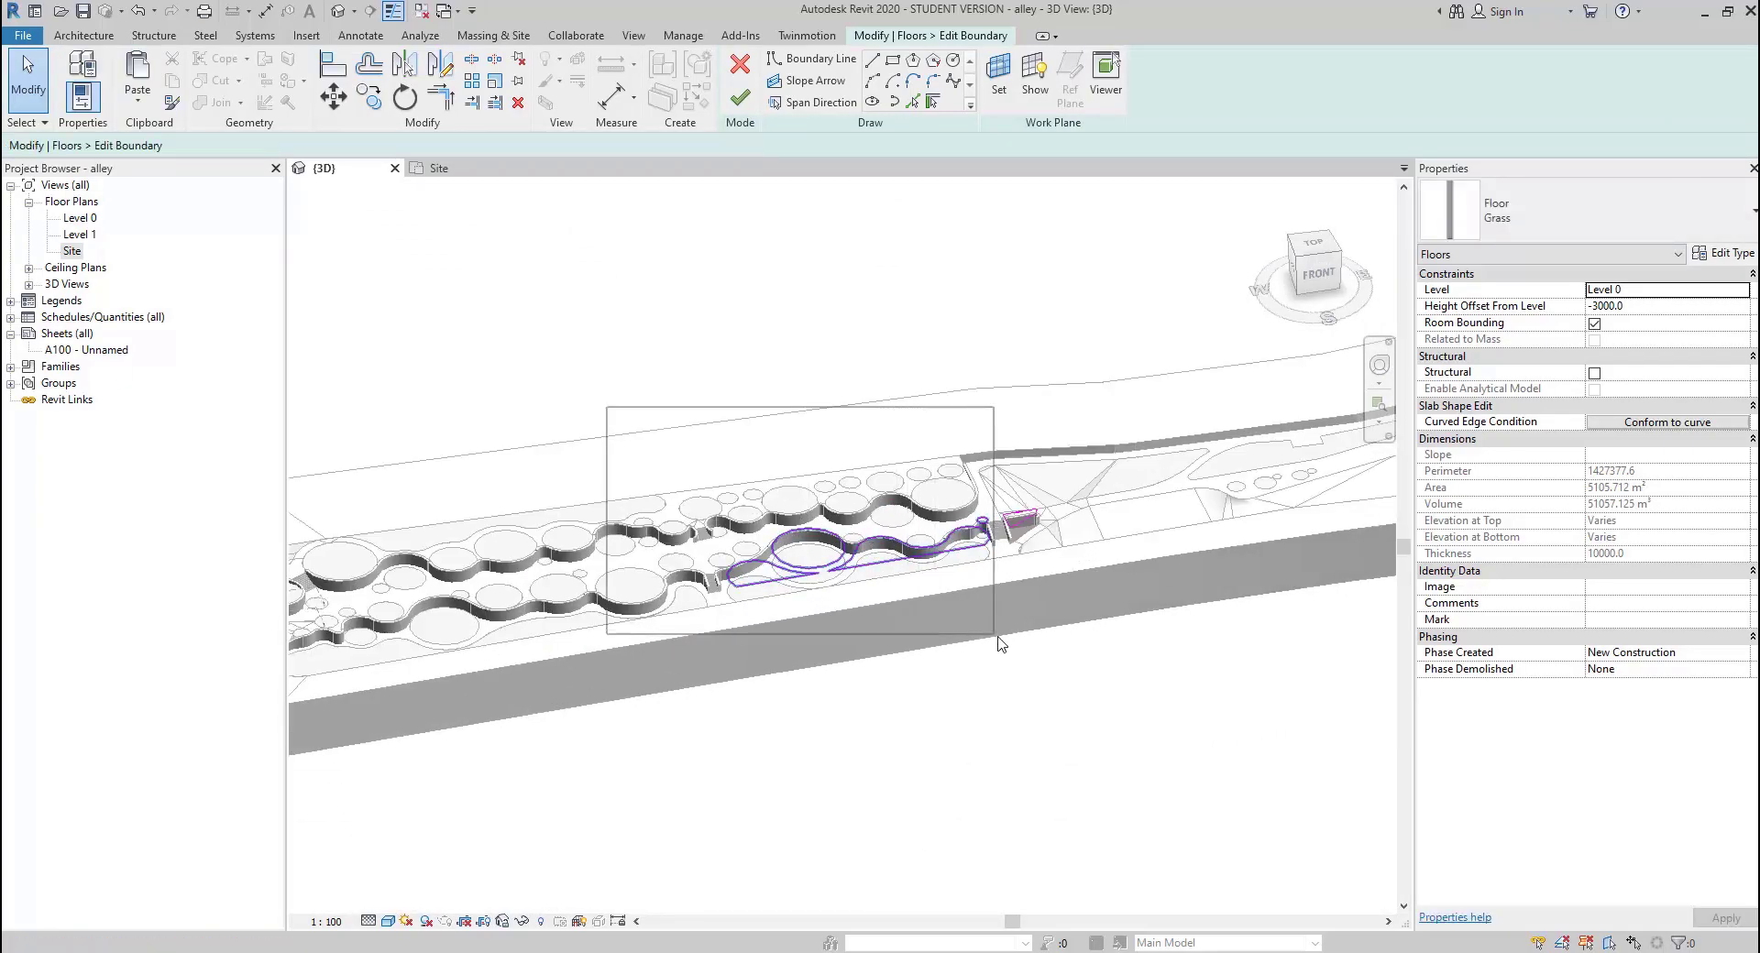
pyautogui.scroll(5, 1027, 522)
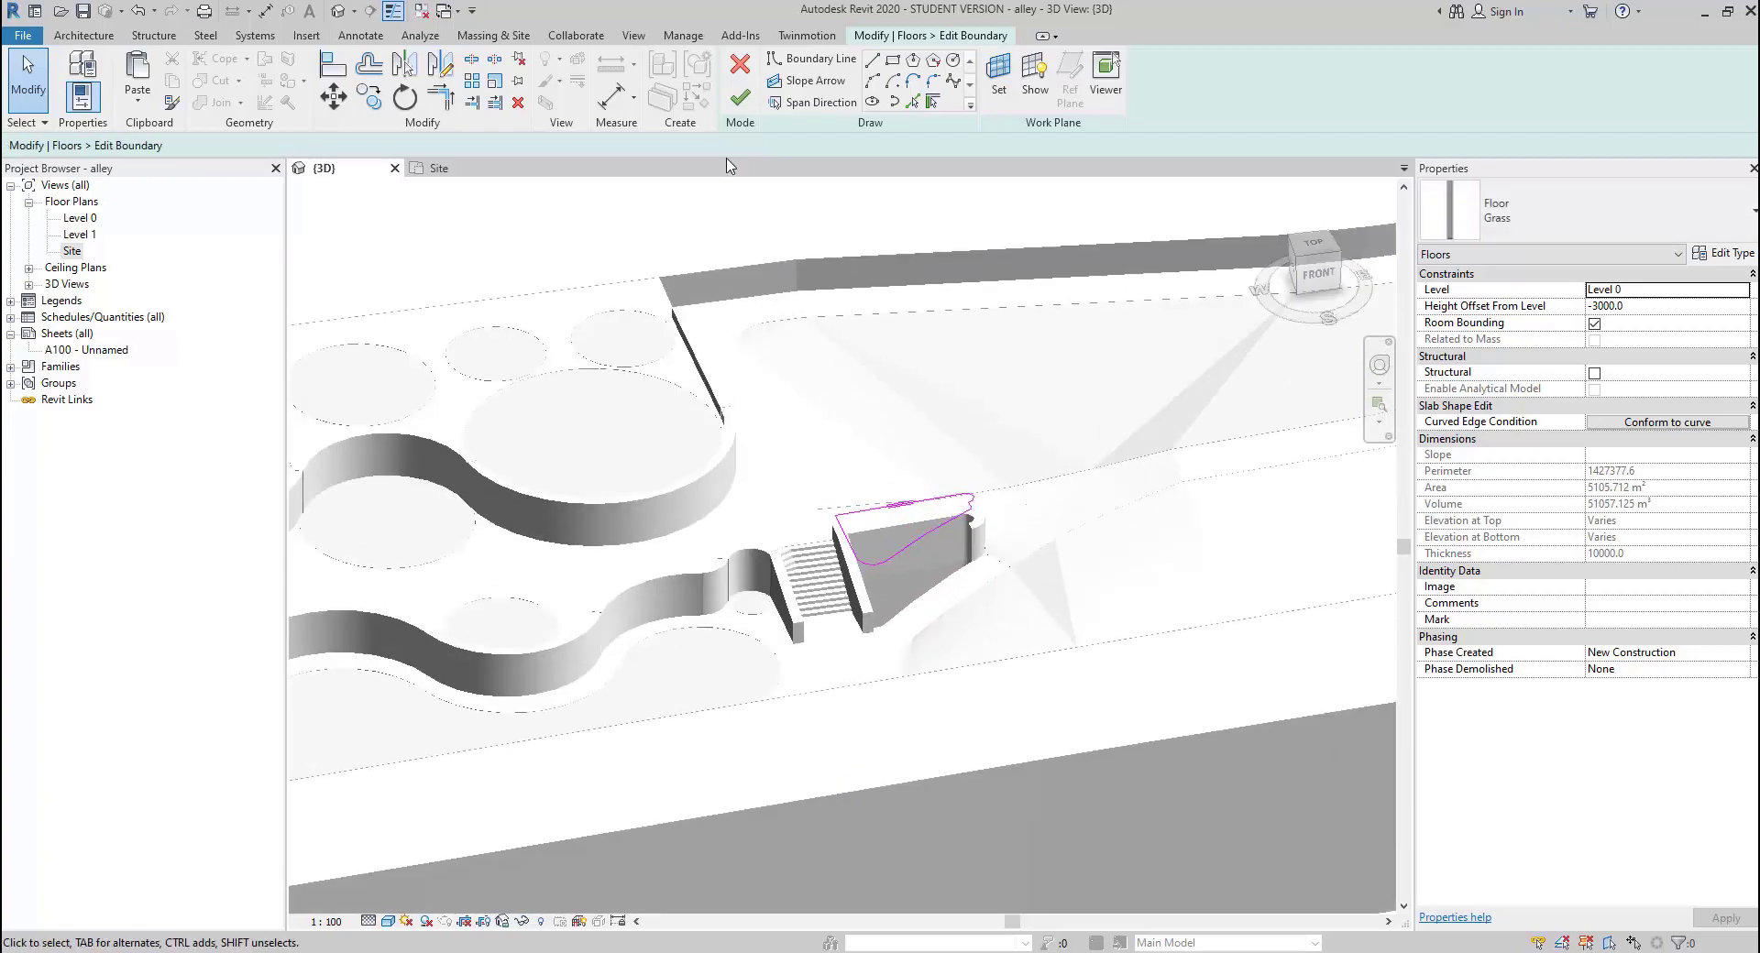
pyautogui.click(939, 564)
pyautogui.scroll(3, 917, 550)
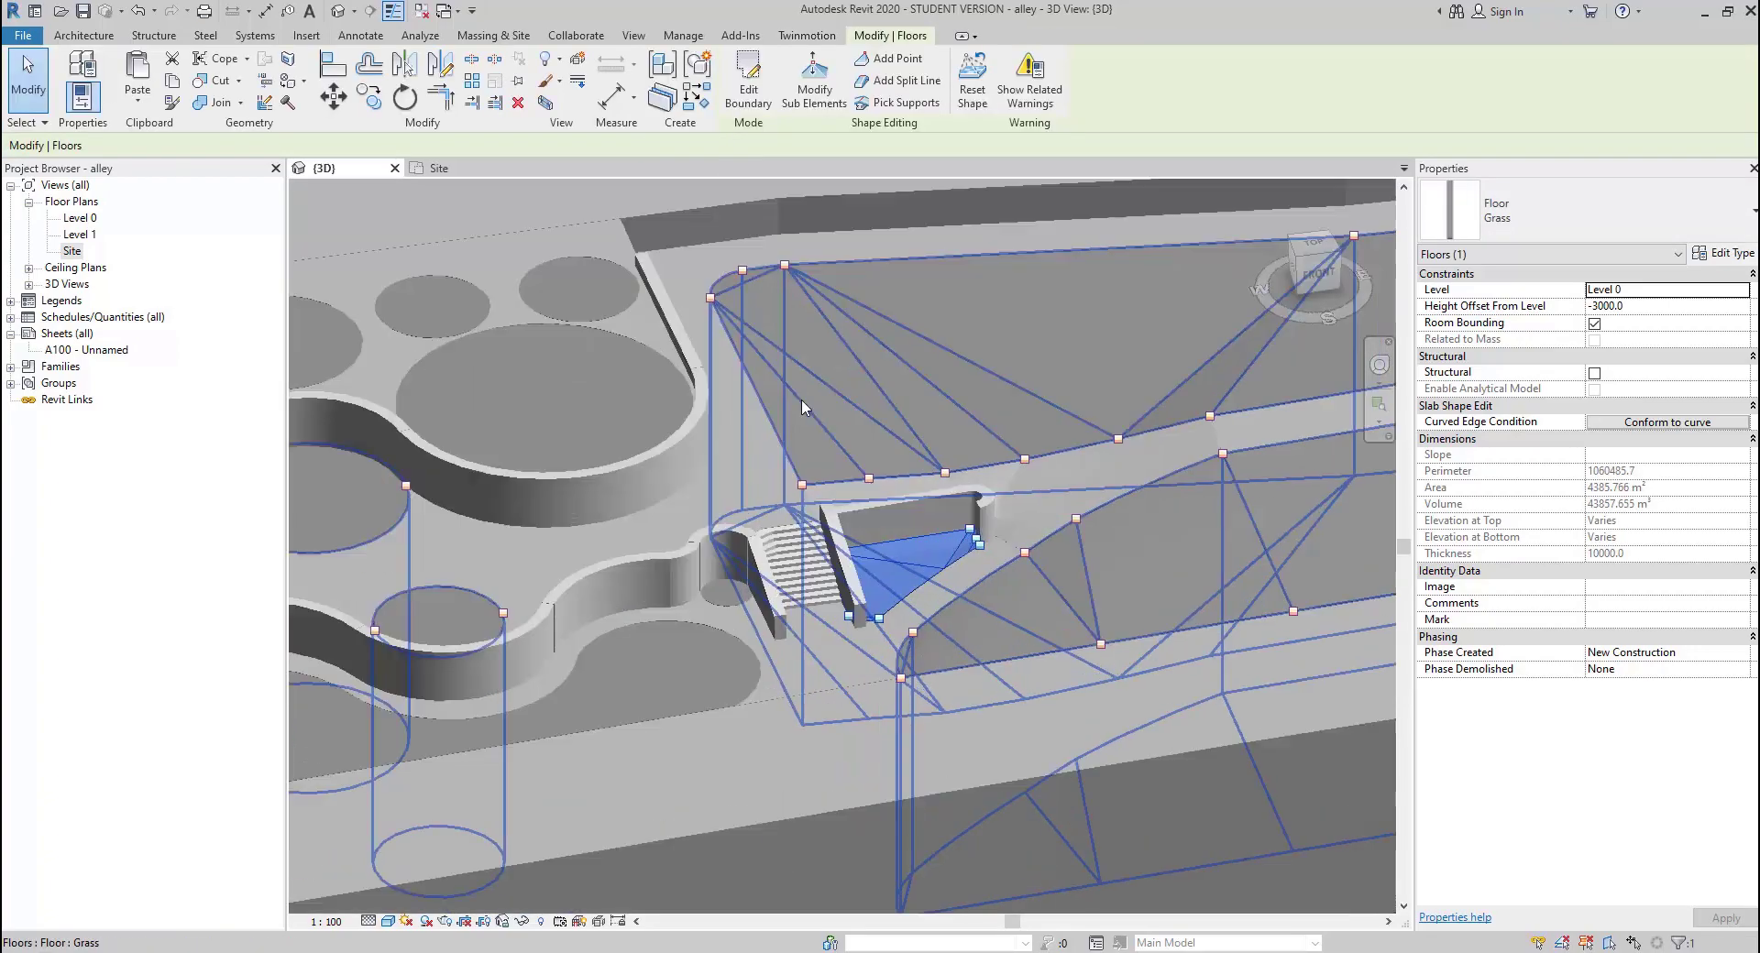
# Open the updated model in Twinmotion and make the Starting Ground object visible again
pyautogui.click(807, 36)
pyautogui.click(51, 73)
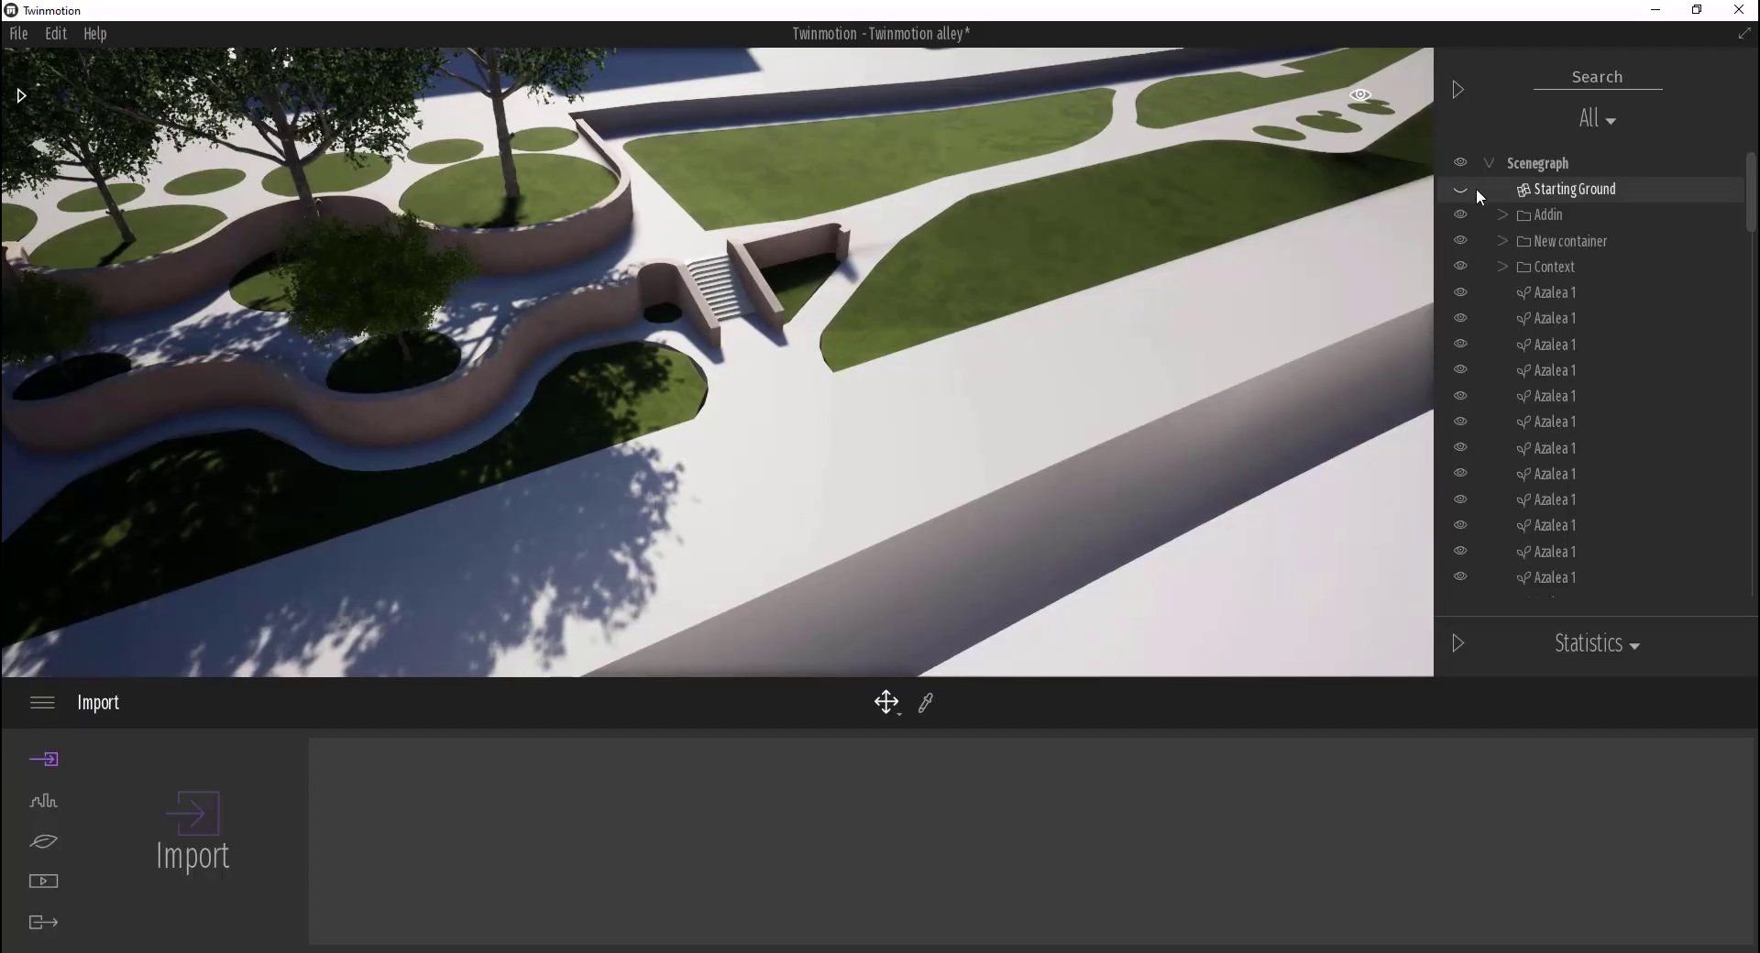
pyautogui.click(1466, 185)
# Inspect the grass edges around the stairs and the paths along the alley
pyautogui.scroll(3, 704, 327)
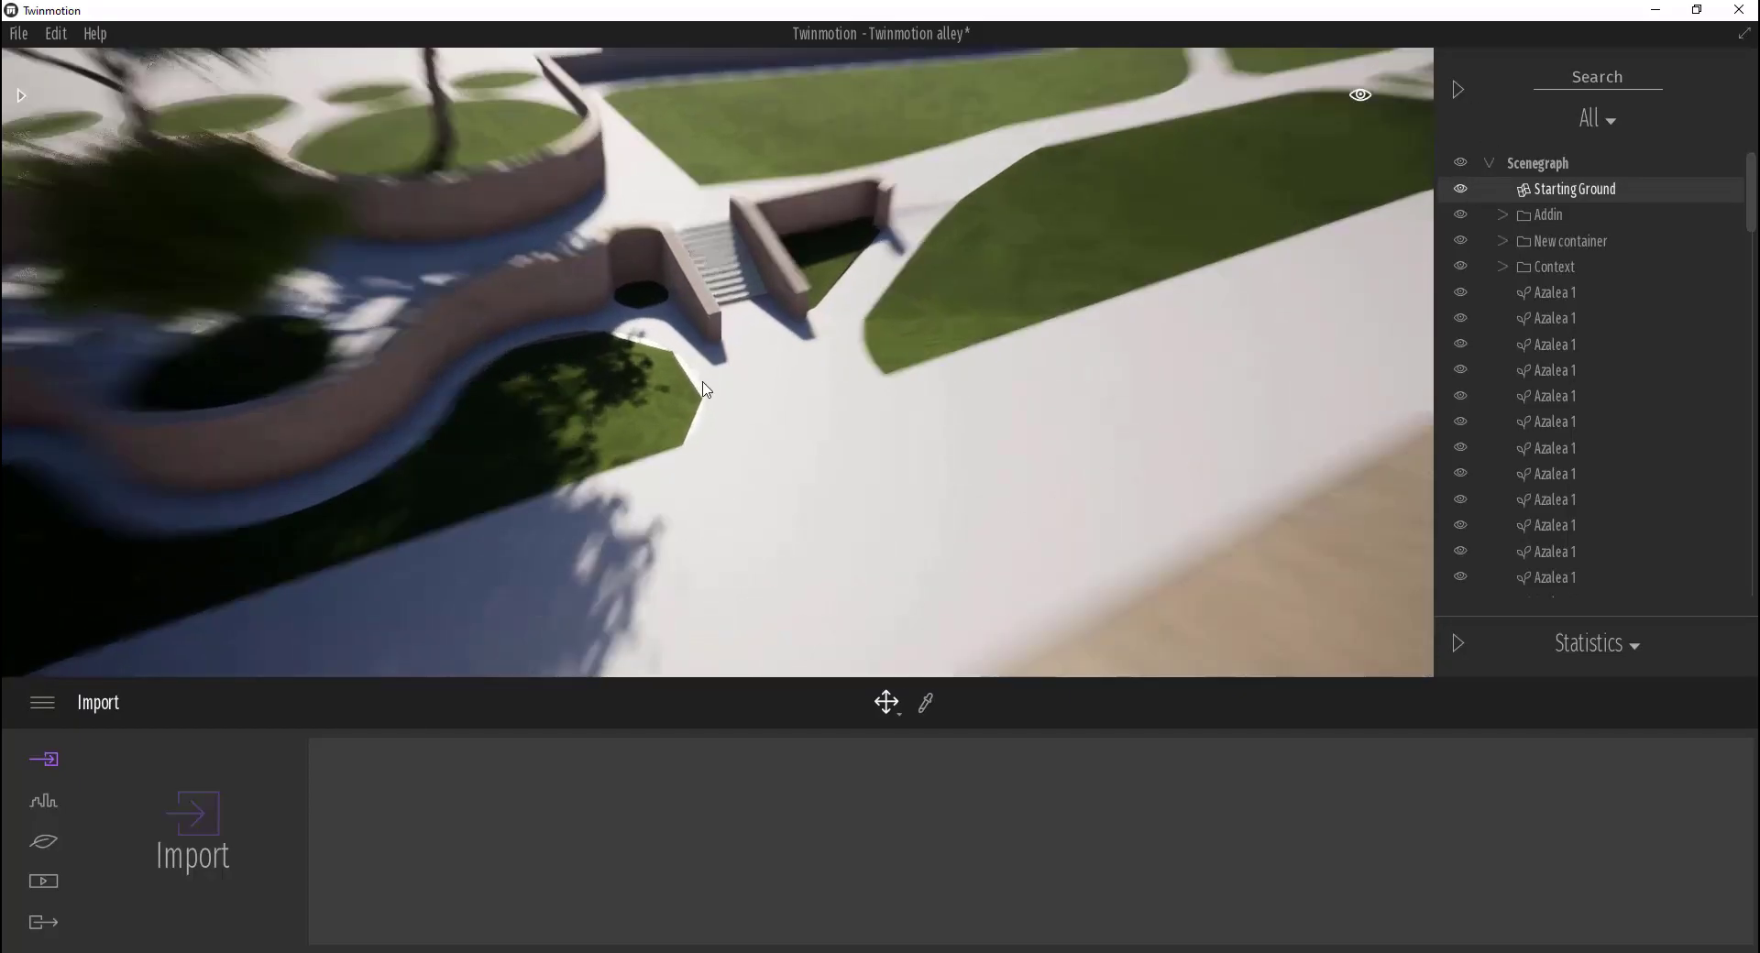
pyautogui.scroll(3, 706, 390)
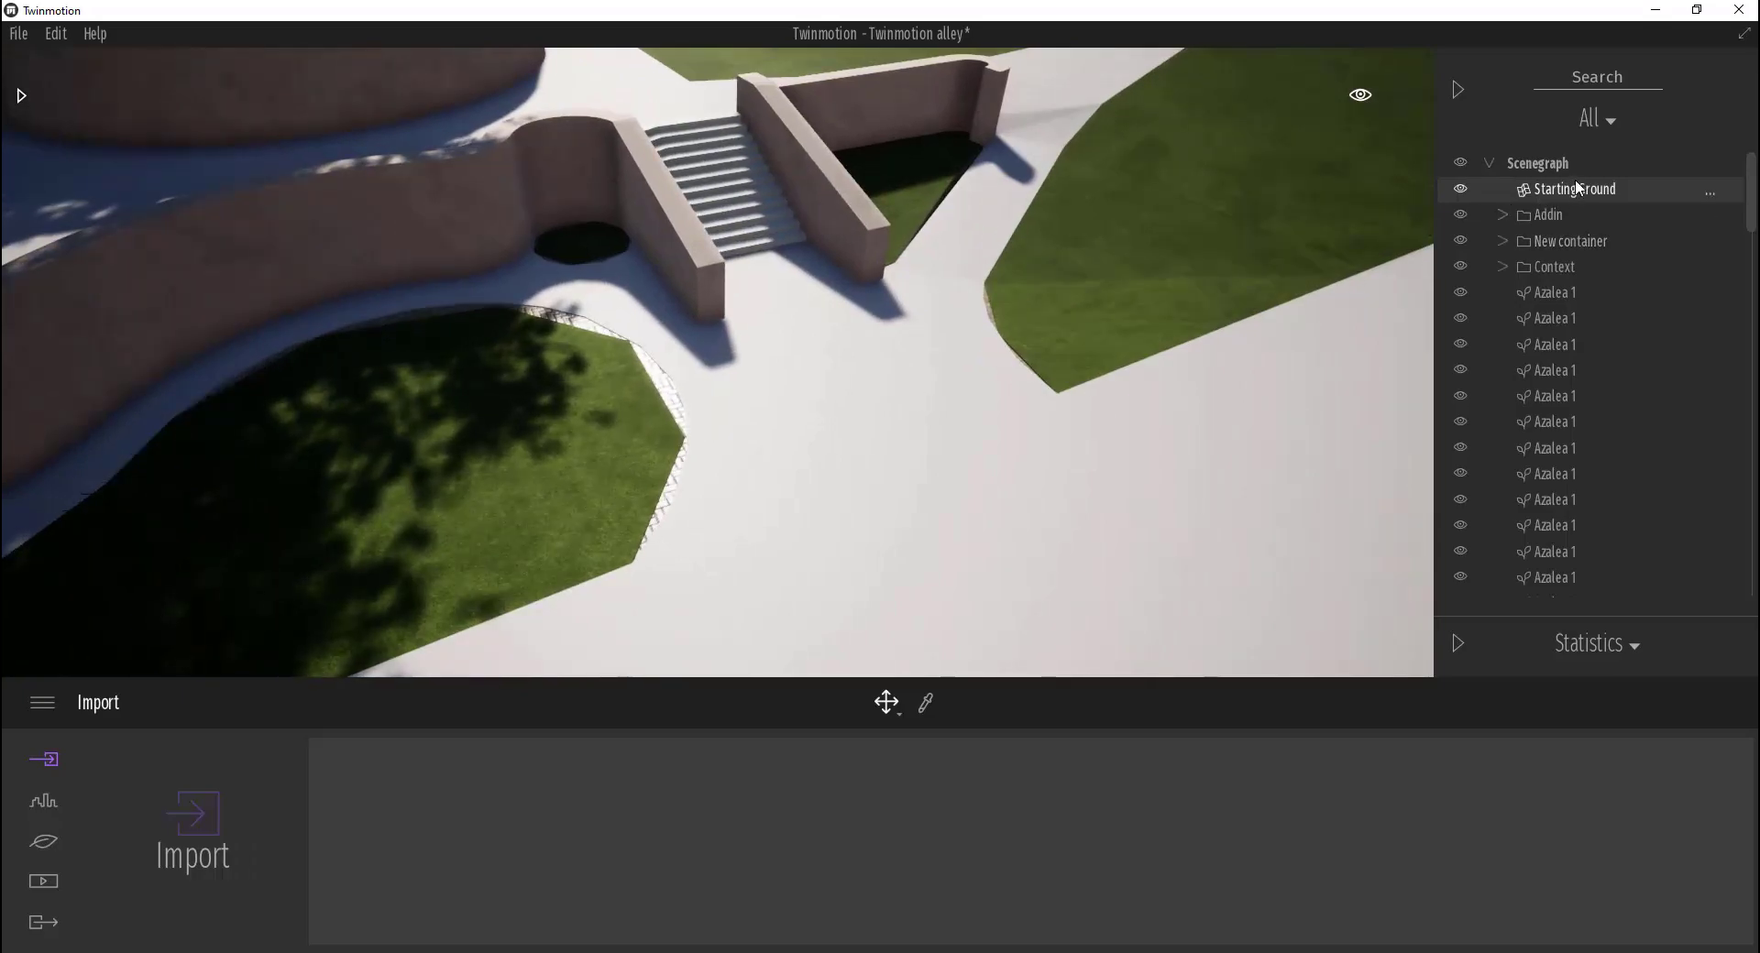
pyautogui.moveTo(706, 390); pyautogui.dragTo(769, 778, button='right')
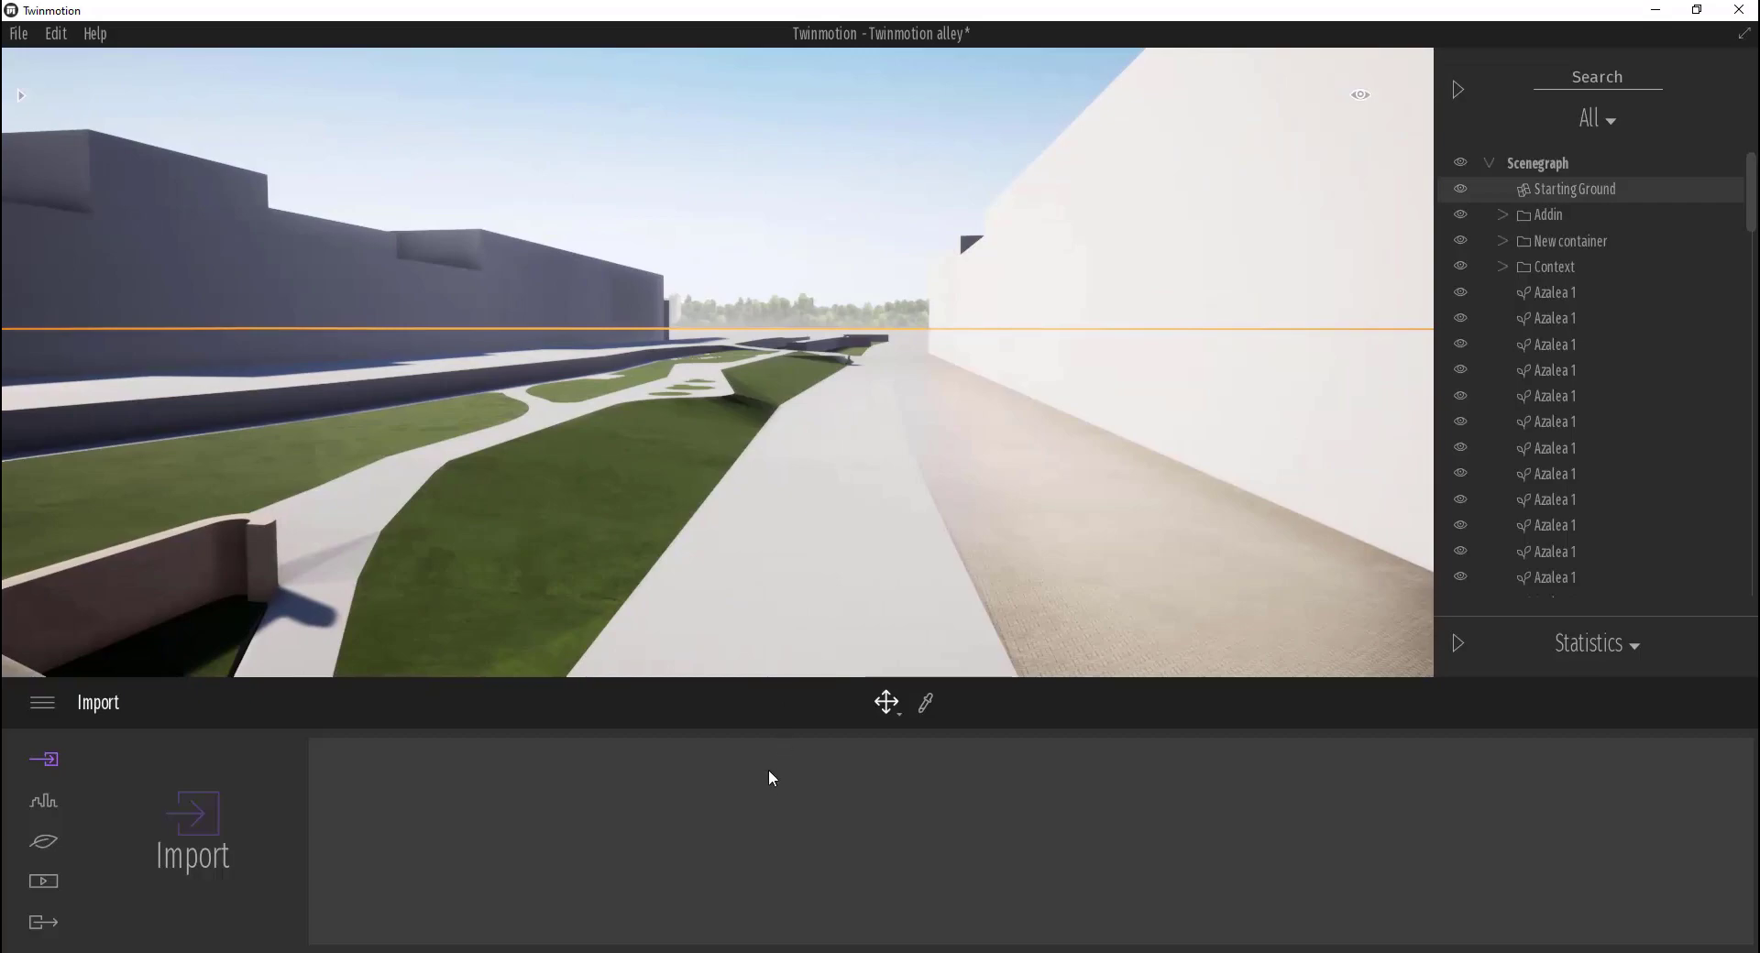
# Place Eastern red cedar trees from the library in the circular grass beds
pyautogui.moveTo(1060, 507); pyautogui.dragTo(913, 427, button='right')
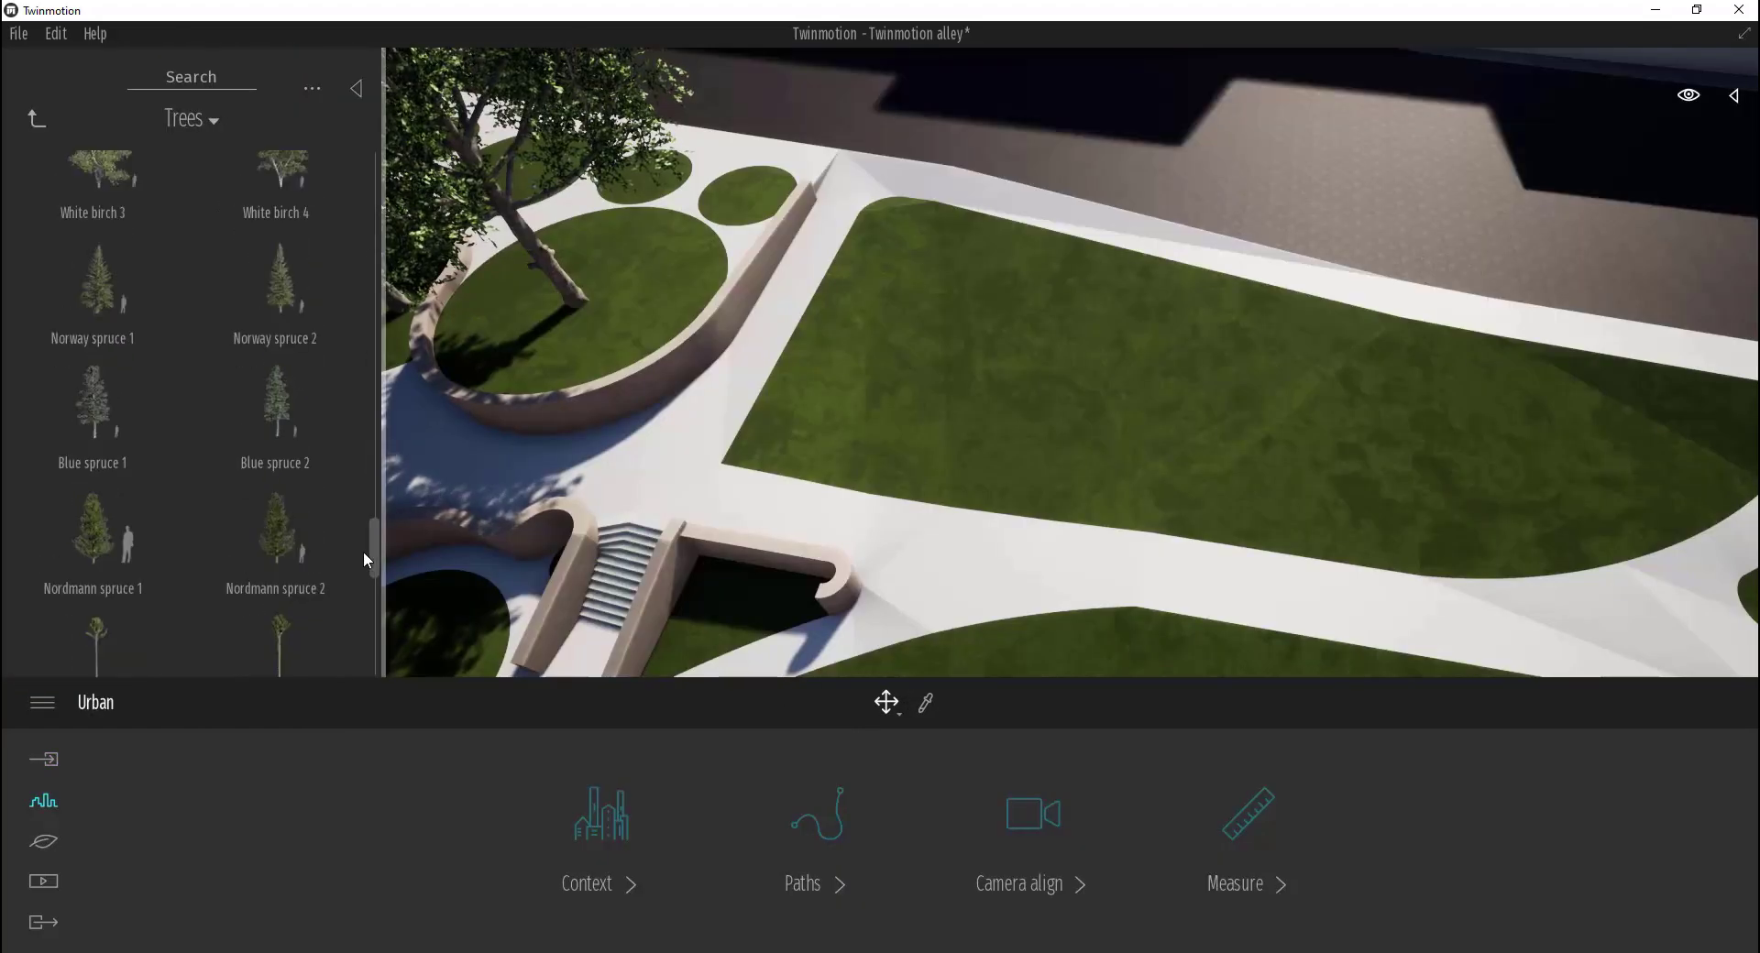
pyautogui.click(266, 326)
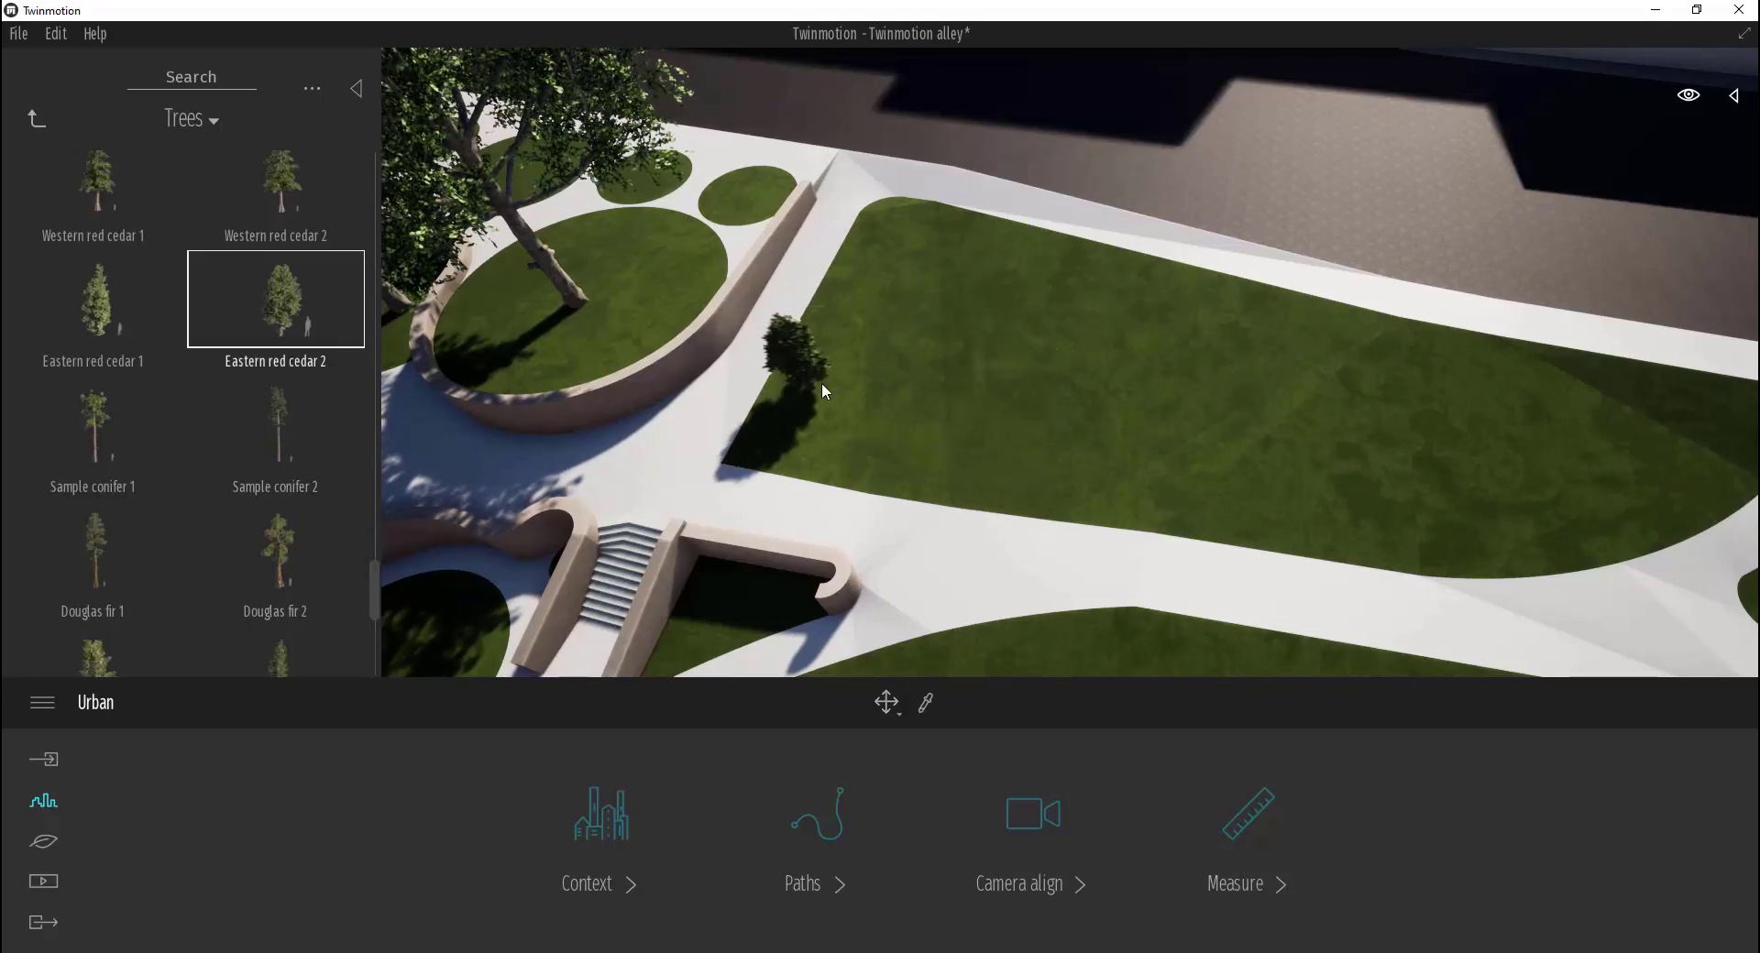
pyautogui.click(110, 312)
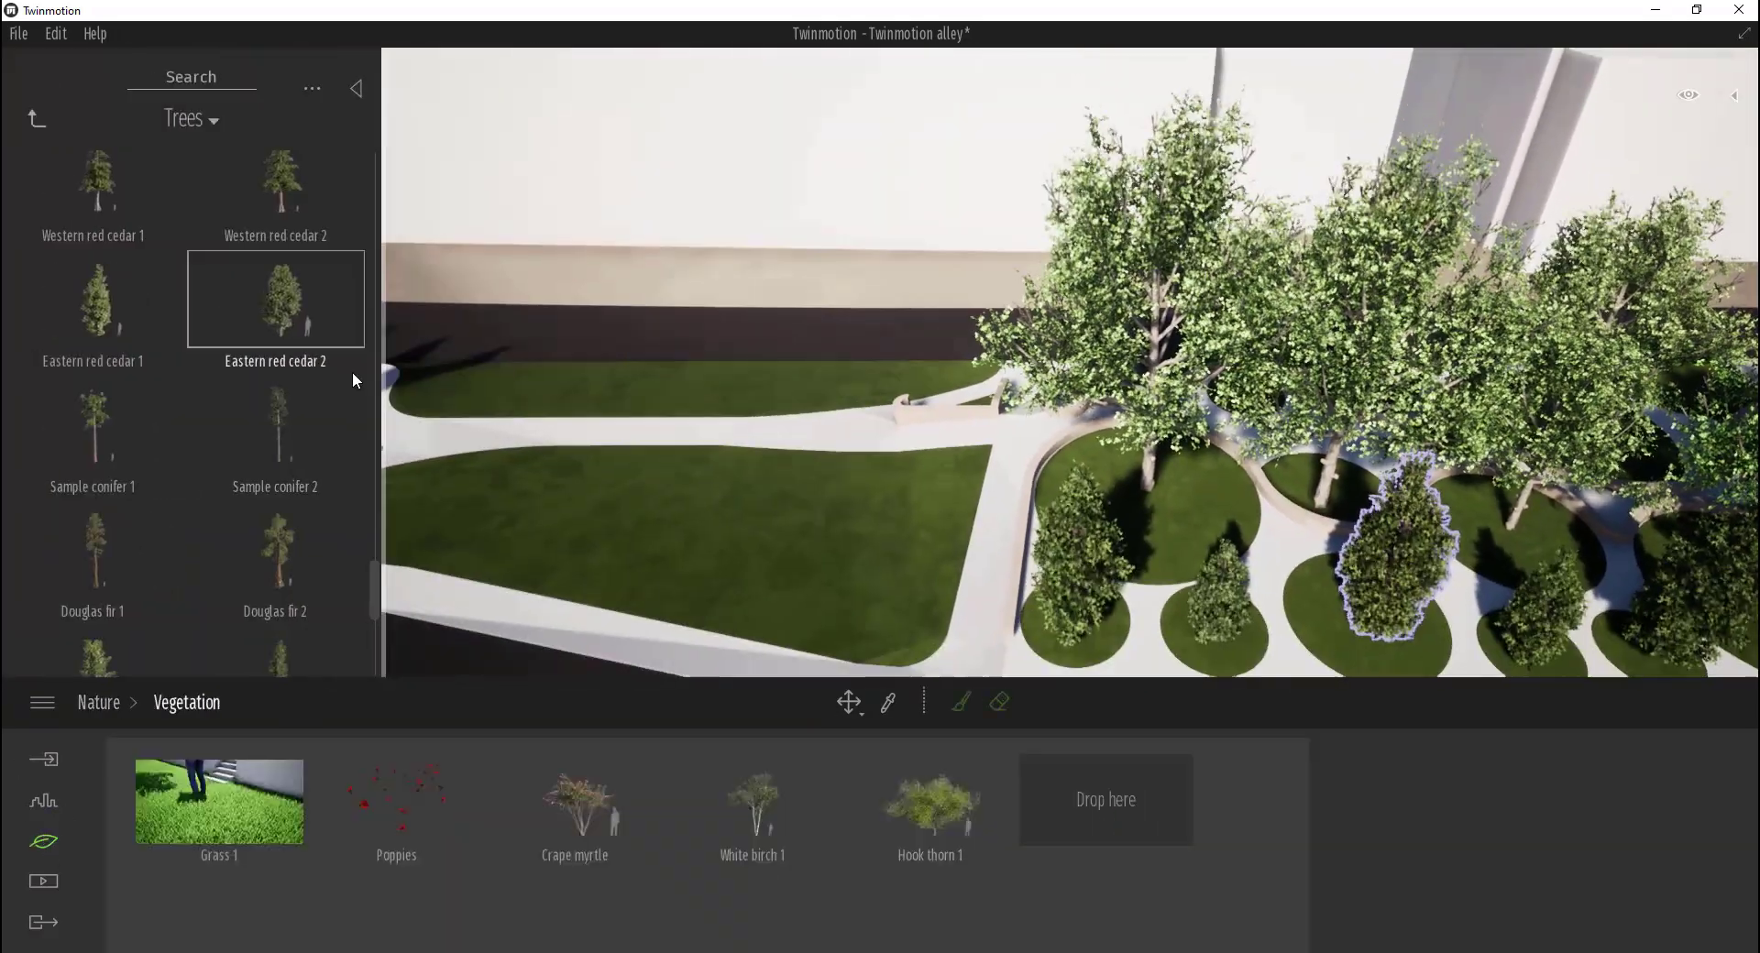
# Search the tree library for "oak" and set up Red oak 1 in the vegetation palette for painting
pyautogui.scroll(1, 176, 322)
pyautogui.scroll(-7, 178, 322)
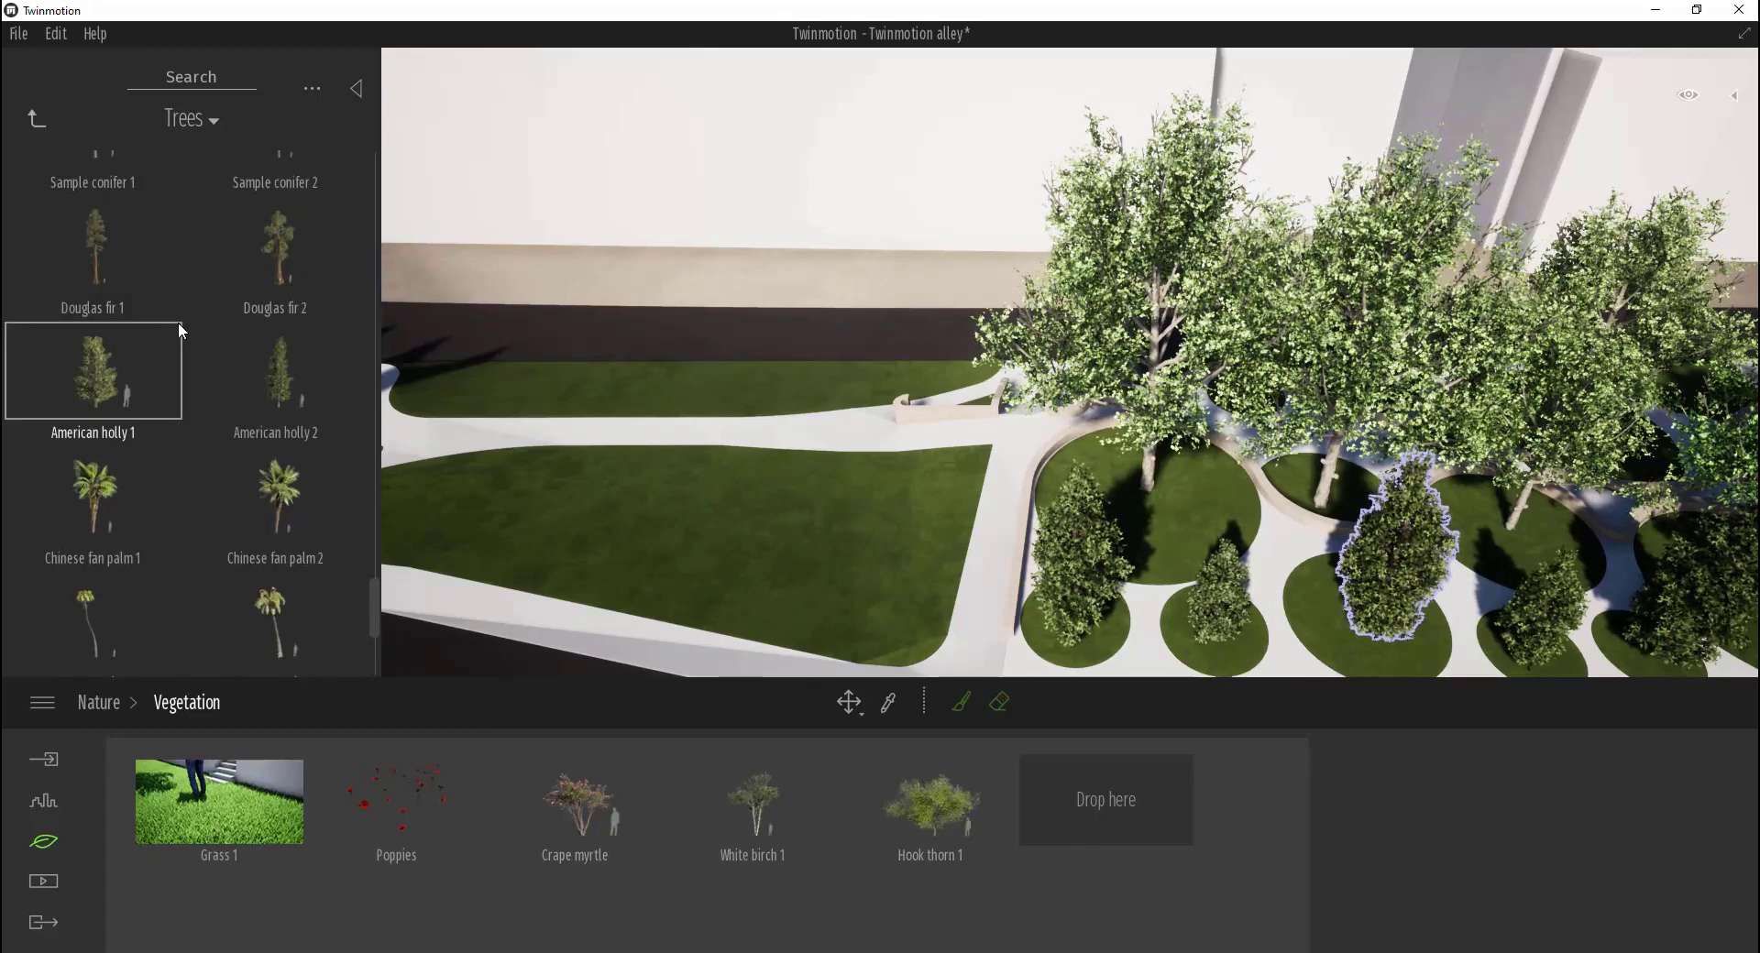
pyautogui.moveTo(374, 612); pyautogui.dragTo(377, 471)
pyautogui.click(191, 77)
pyautogui.write('oak')
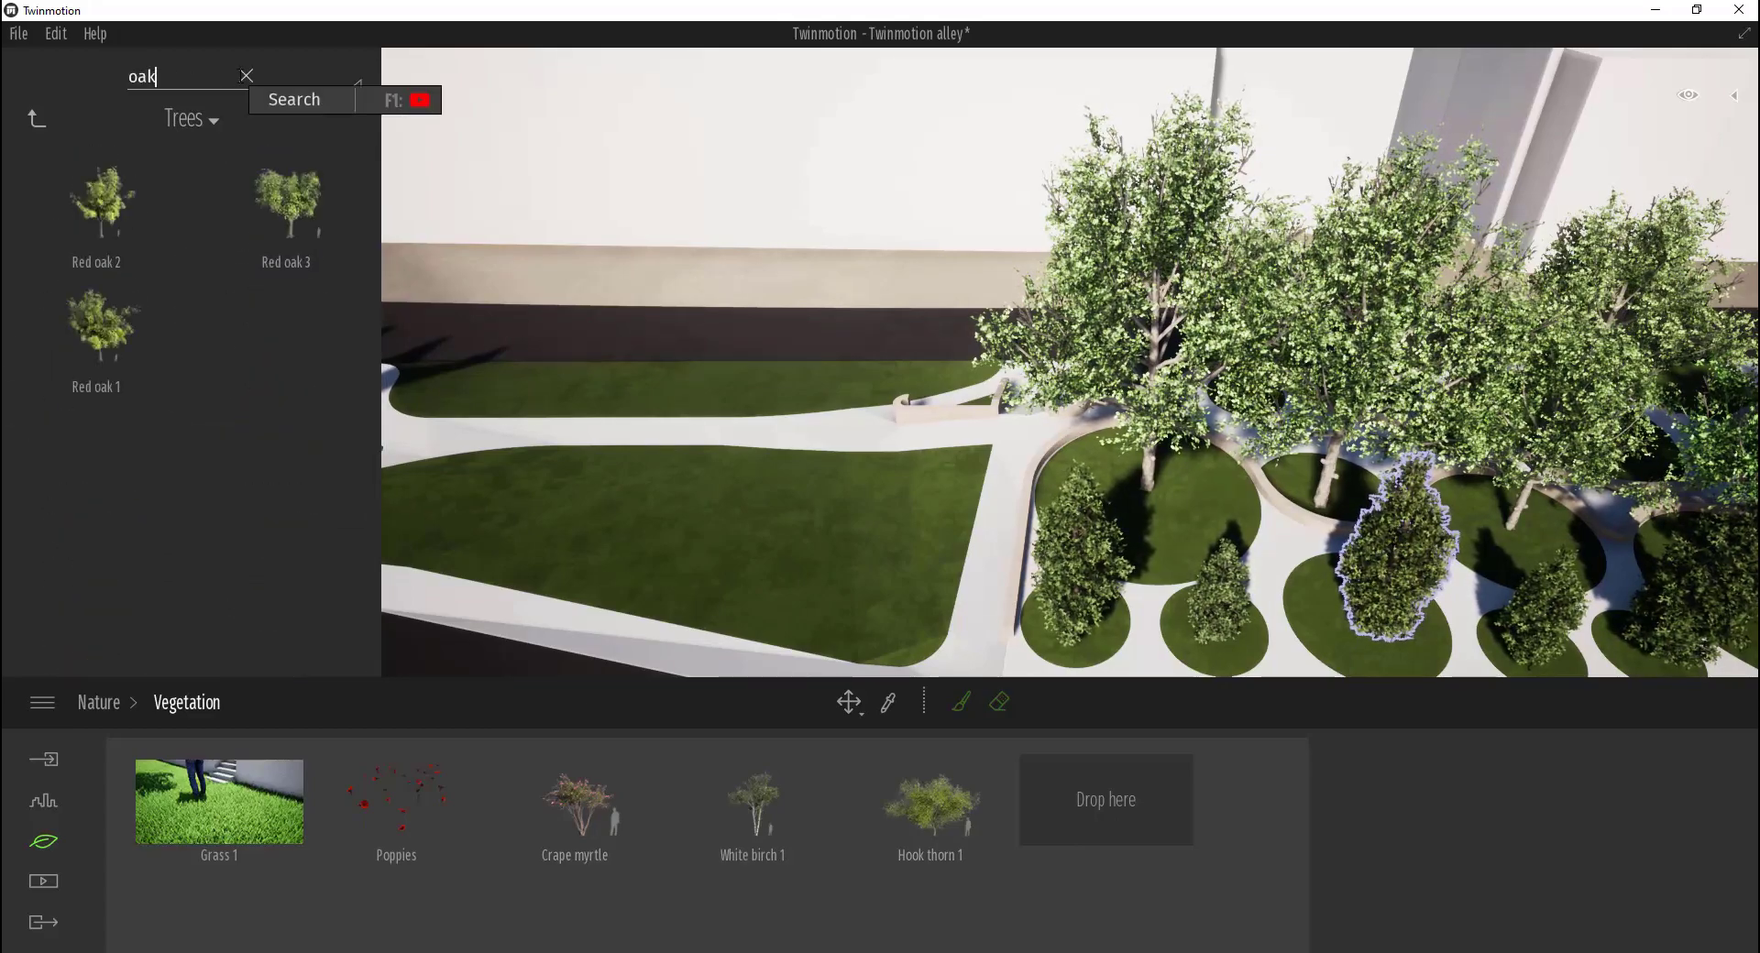
pyautogui.moveTo(101, 325); pyautogui.dragTo(1106, 799)
pyautogui.moveTo(644, 487); pyautogui.dragTo(1008, 487, button='right')
pyautogui.click(960, 702)
# Try to paint trees across the large lawn with brush strokes, undoing each stroke
pyautogui.moveTo(617, 428); pyautogui.dragTo(866, 448)
pyautogui.hotkey('ctrl', 'z')
pyautogui.moveTo(628, 431); pyautogui.dragTo(871, 445)
pyautogui.hotkey('ctrl', 'z')
# Adjust the vegetation brush and paint trees across the lawns beside the pathways, then end painting
pyautogui.moveTo(1692, 843); pyautogui.dragTo(1693, 876)
pyautogui.moveTo(633, 432); pyautogui.dragTo(954, 442)
pyautogui.moveTo(893, 623); pyautogui.dragTo(848, 660, button='right')
pyautogui.moveTo(930, 587)
pyautogui.mouseDown()
pyautogui.moveTo(1135, 596)
pyautogui.moveTo(851, 509)
pyautogui.mouseUp()
pyautogui.keyDown('shift'); pyautogui.moveTo(851, 508); pyautogui.dragTo(1159, 530, button='middle'); pyautogui.keyUp('shift')
pyautogui.moveTo(903, 623); pyautogui.dragTo(937, 472)
pyautogui.keyDown('shift'); pyautogui.moveTo(937, 471); pyautogui.dragTo(1169, 119, button='middle'); pyautogui.keyUp('shift')
pyautogui.moveTo(1169, 120)
pyautogui.mouseDown()
pyautogui.moveTo(840, 542)
pyautogui.moveTo(1014, 99)
pyautogui.mouseUp()
pyautogui.moveTo(1015, 99)
pyautogui.keyDown('shift'); pyautogui.mouseDown(button='middle')
pyautogui.moveTo(923, 275)
pyautogui.moveTo(894, 272)
pyautogui.moveTo(1009, 312)
pyautogui.moveTo(1210, 119)
pyautogui.moveTo(903, 69)
pyautogui.mouseUp(button='middle'); pyautogui.keyUp('shift')
pyautogui.press('Escape')
pyautogui.press('Escape')
# Select the pathway floor next to the newly planted lawn and reveal it in the scenegraph
pyautogui.click(1036, 372)
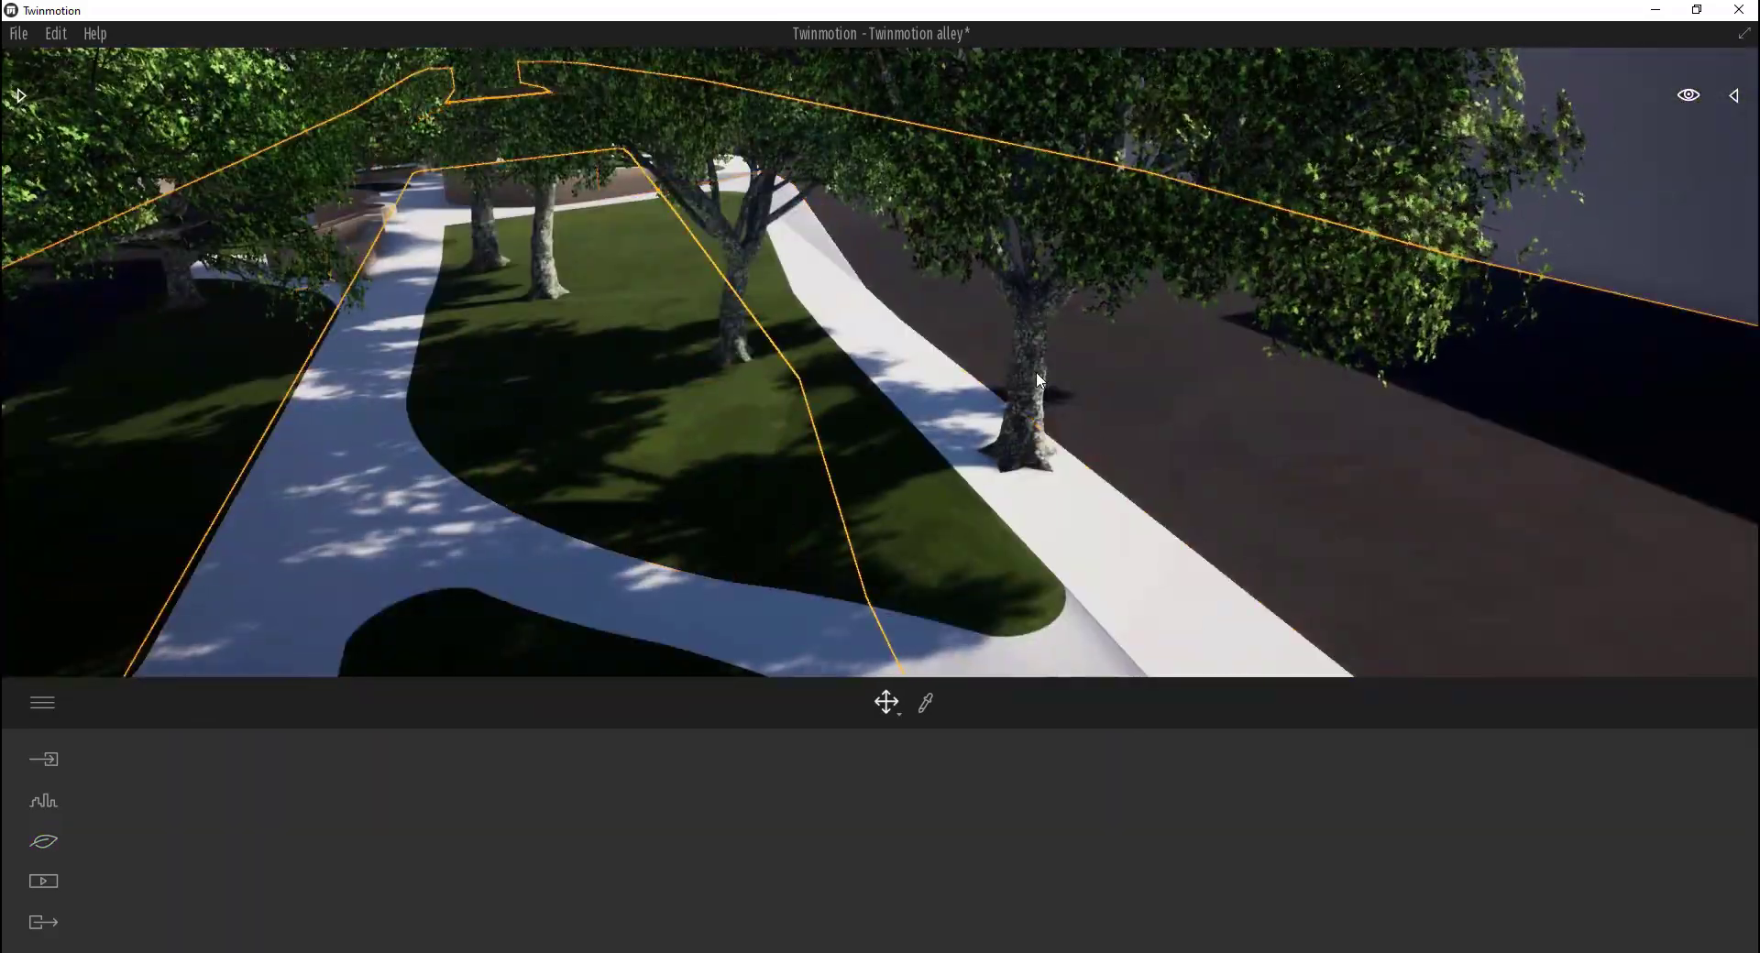
pyautogui.click(1023, 426)
pyautogui.click(1733, 95)
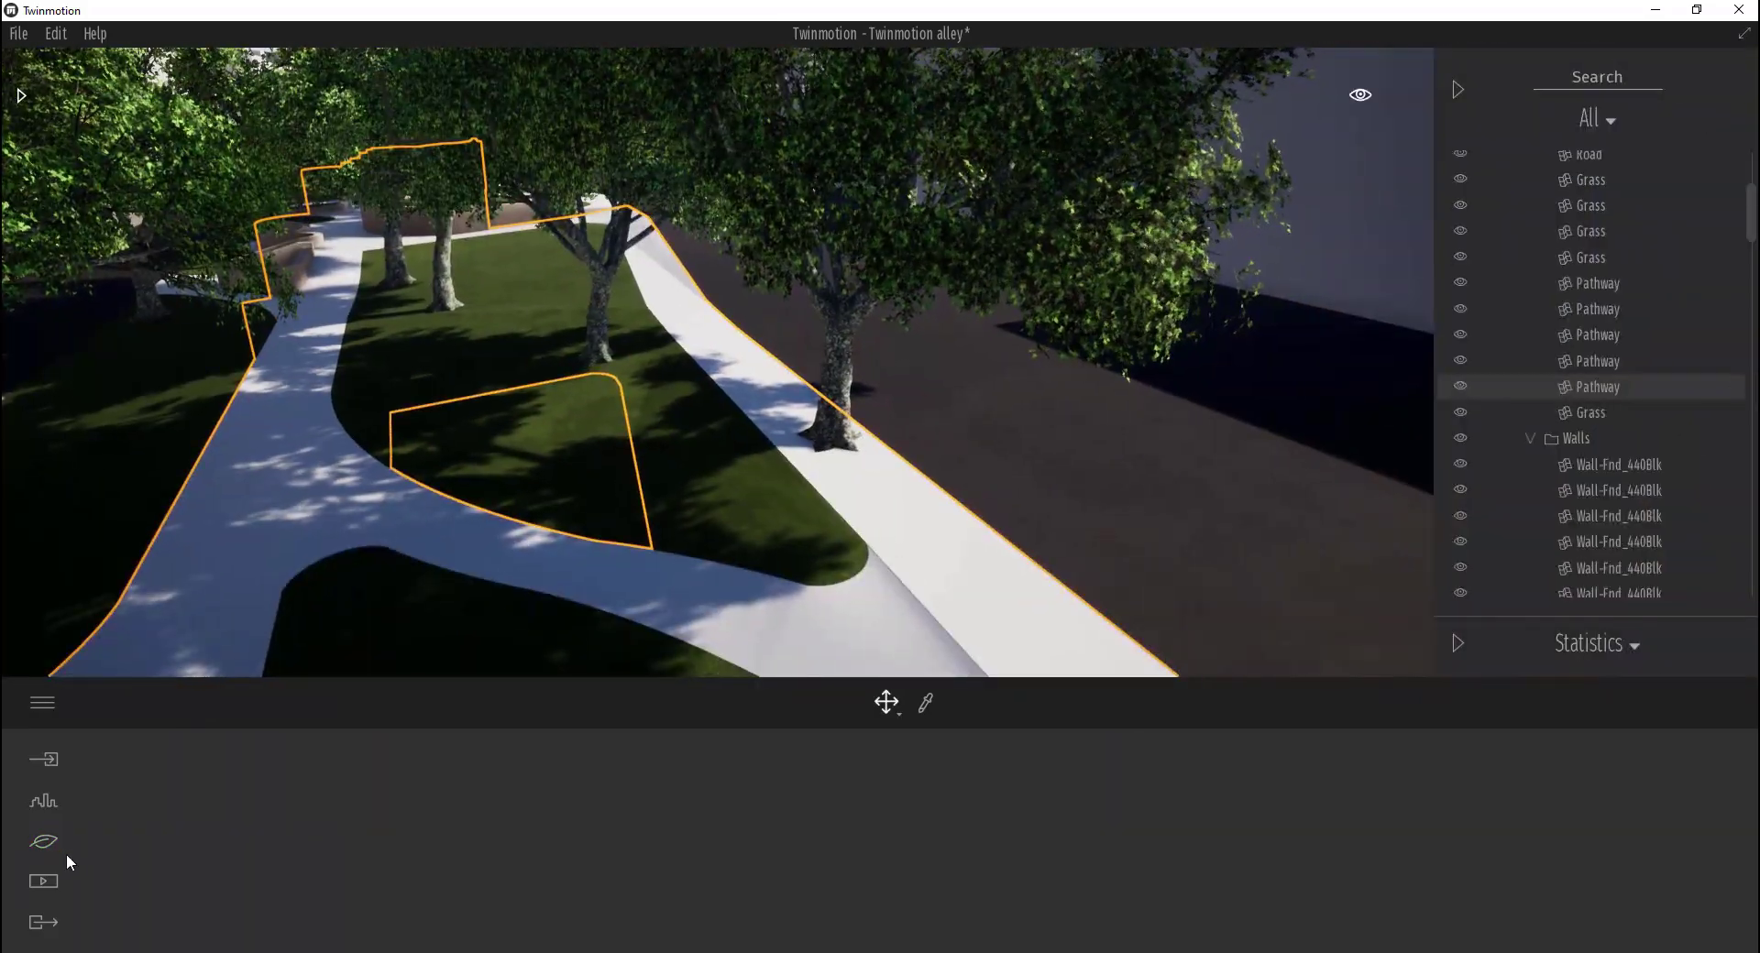
# Pick Red oak 1 in the vegetation palette and erase misplaced trees around the pathway with a resized eraser brush
pyautogui.click(1140, 813)
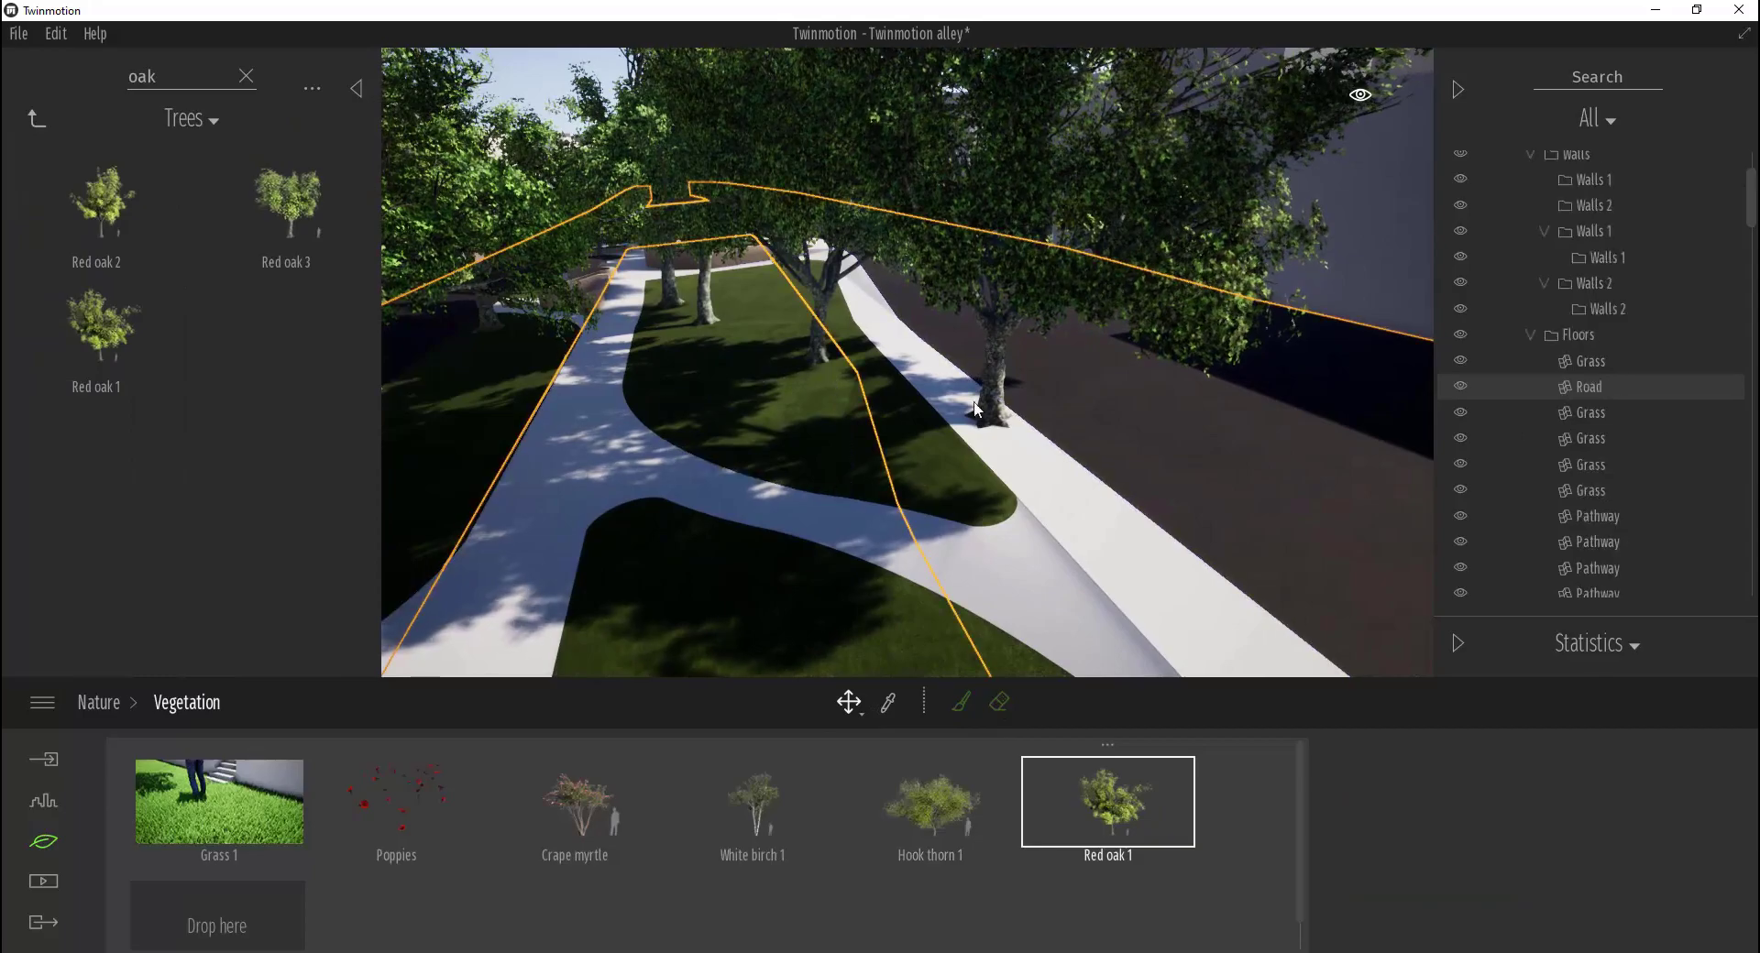
pyautogui.click(999, 702)
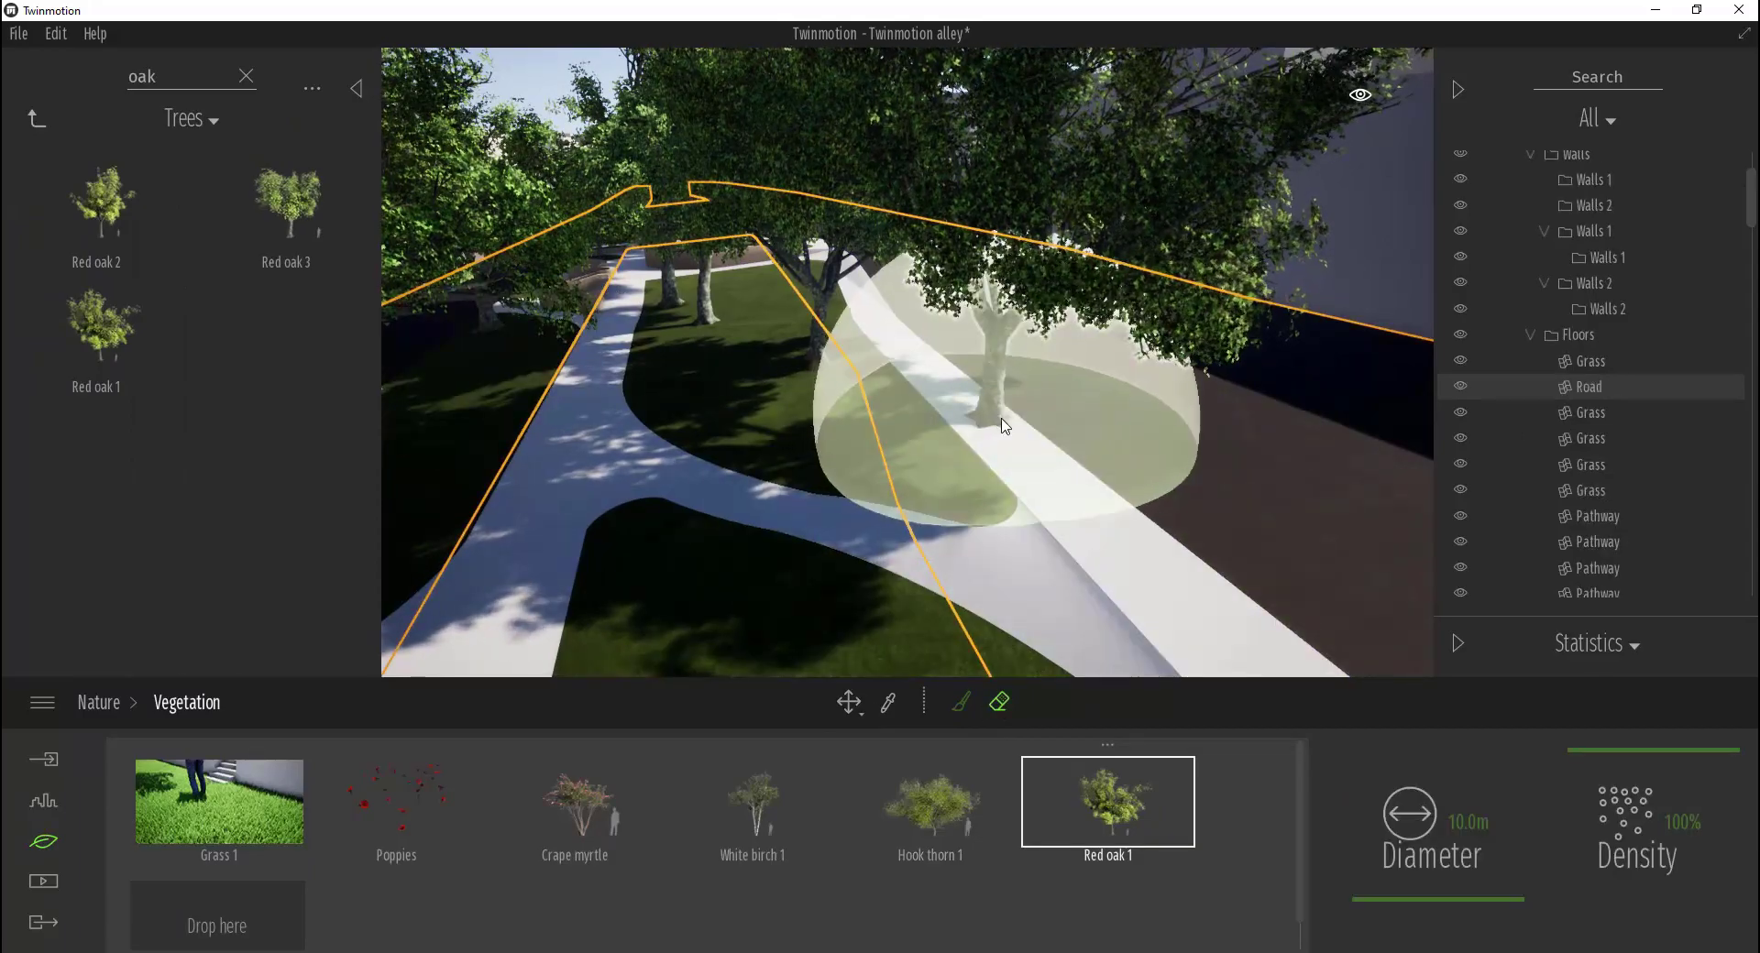
pyautogui.moveTo(1415, 923)
pyautogui.mouseDown()
pyautogui.moveTo(1415, 901)
pyautogui.moveTo(1375, 901)
pyautogui.mouseUp()
pyautogui.keyDown('shift'); pyautogui.moveTo(1037, 452); pyautogui.dragTo(1034, 456, button='middle'); pyautogui.keyUp('shift')
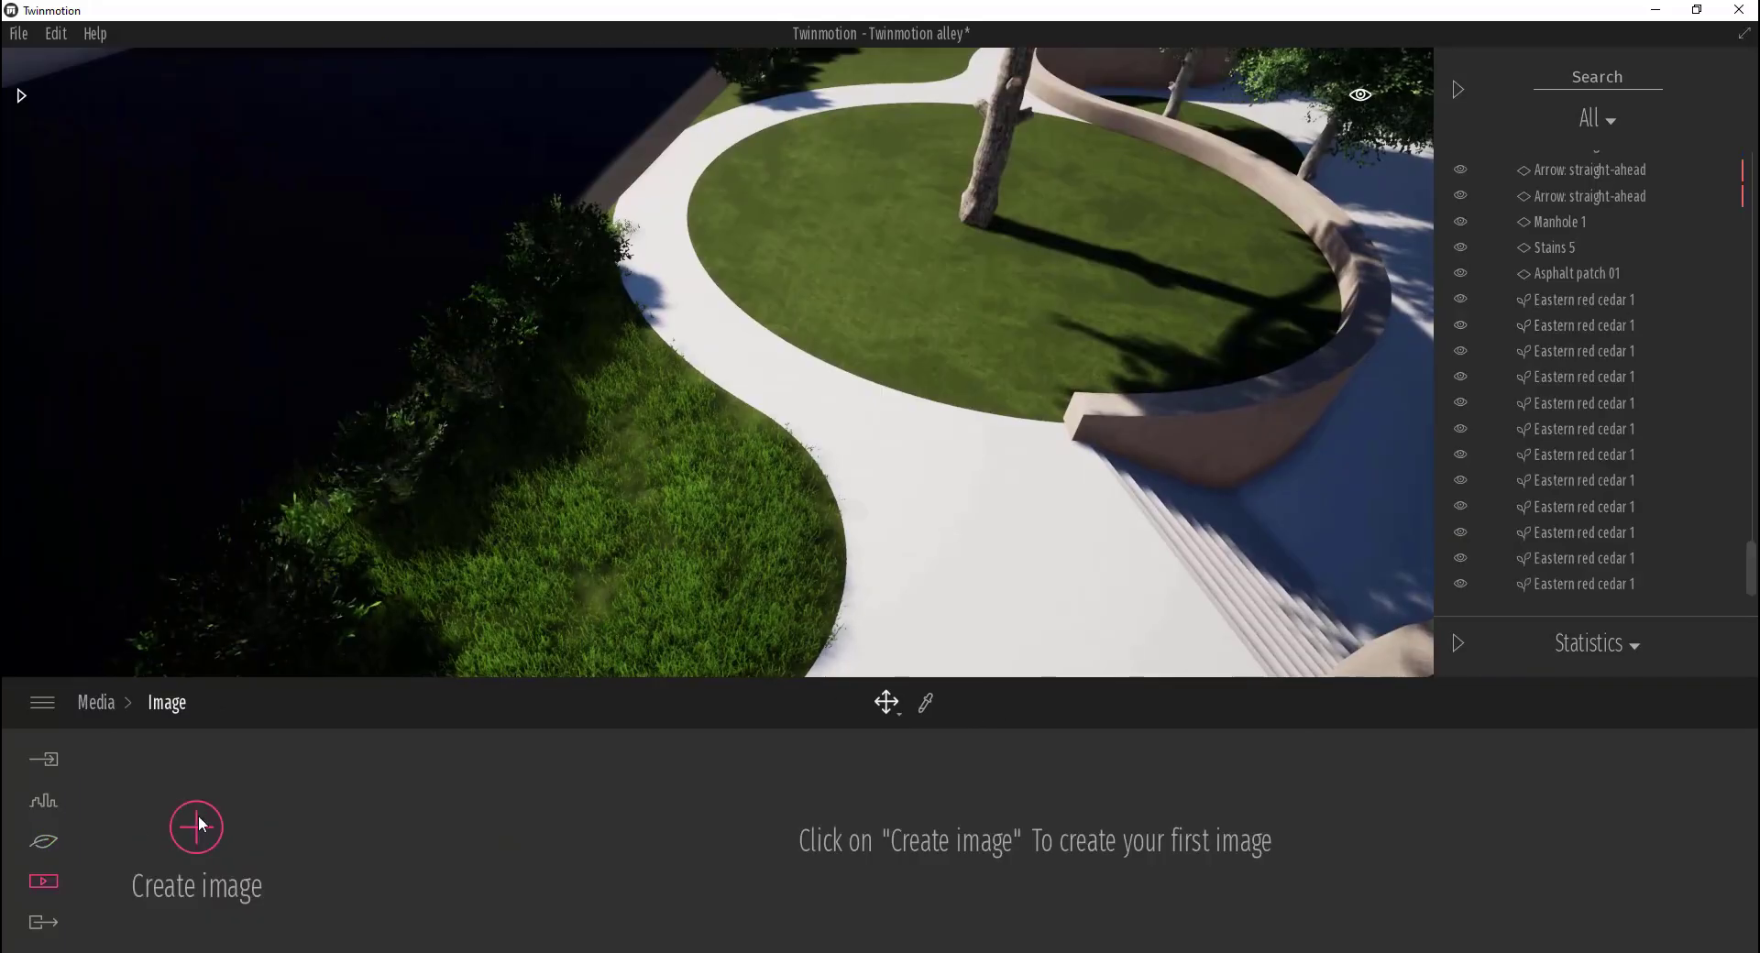
# Create a new image and frame it at eye level along the path beside the tall grass
pyautogui.click(196, 828)
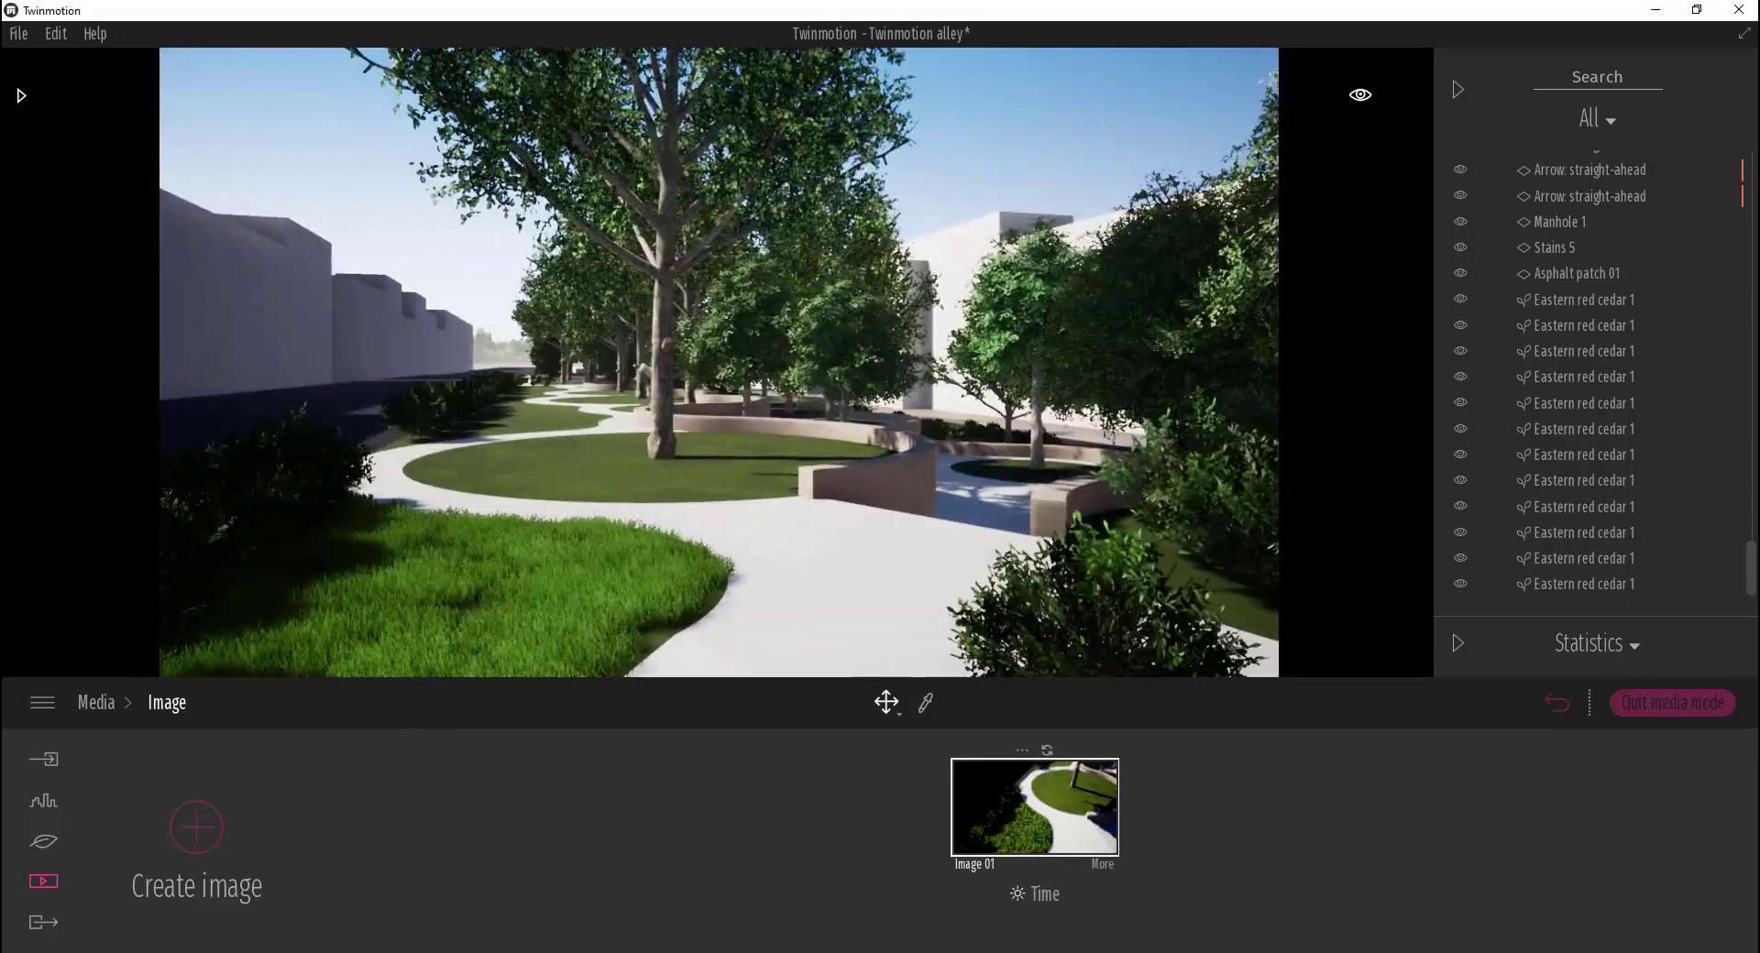
pyautogui.keyDown('shift'); pyautogui.moveTo(679, 449); pyautogui.dragTo(754, 422, button='middle'); pyautogui.keyUp('shift')
pyautogui.click(1103, 864)
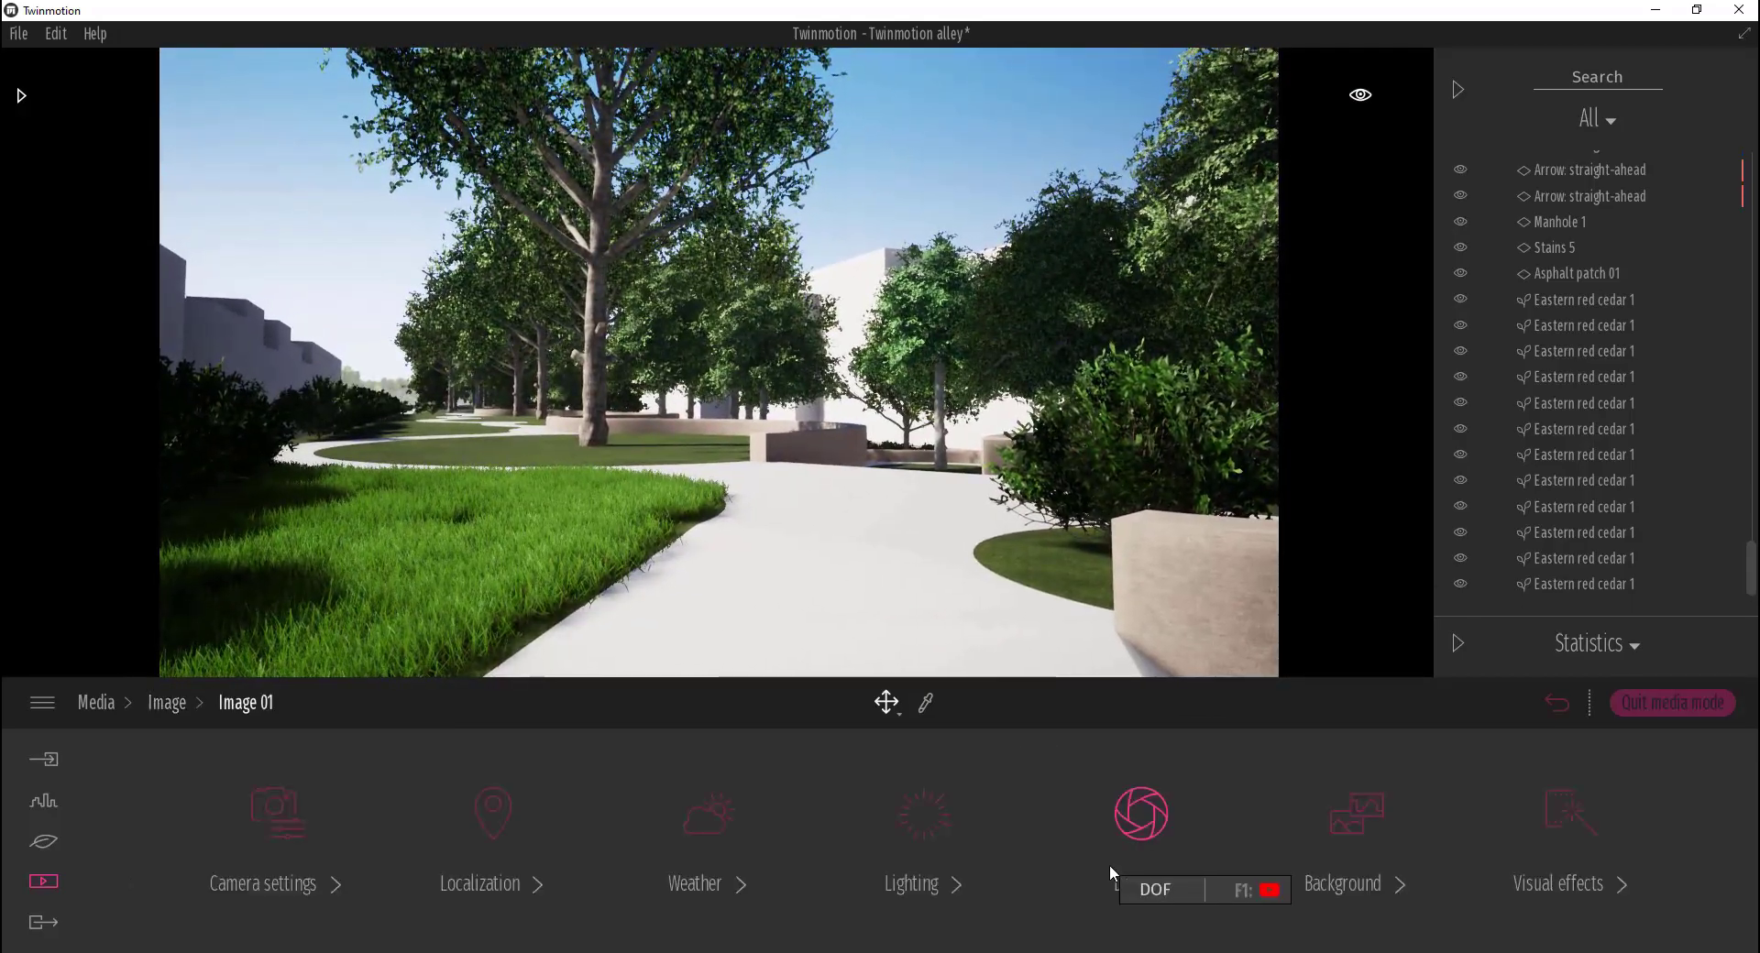
pyautogui.click(167, 704)
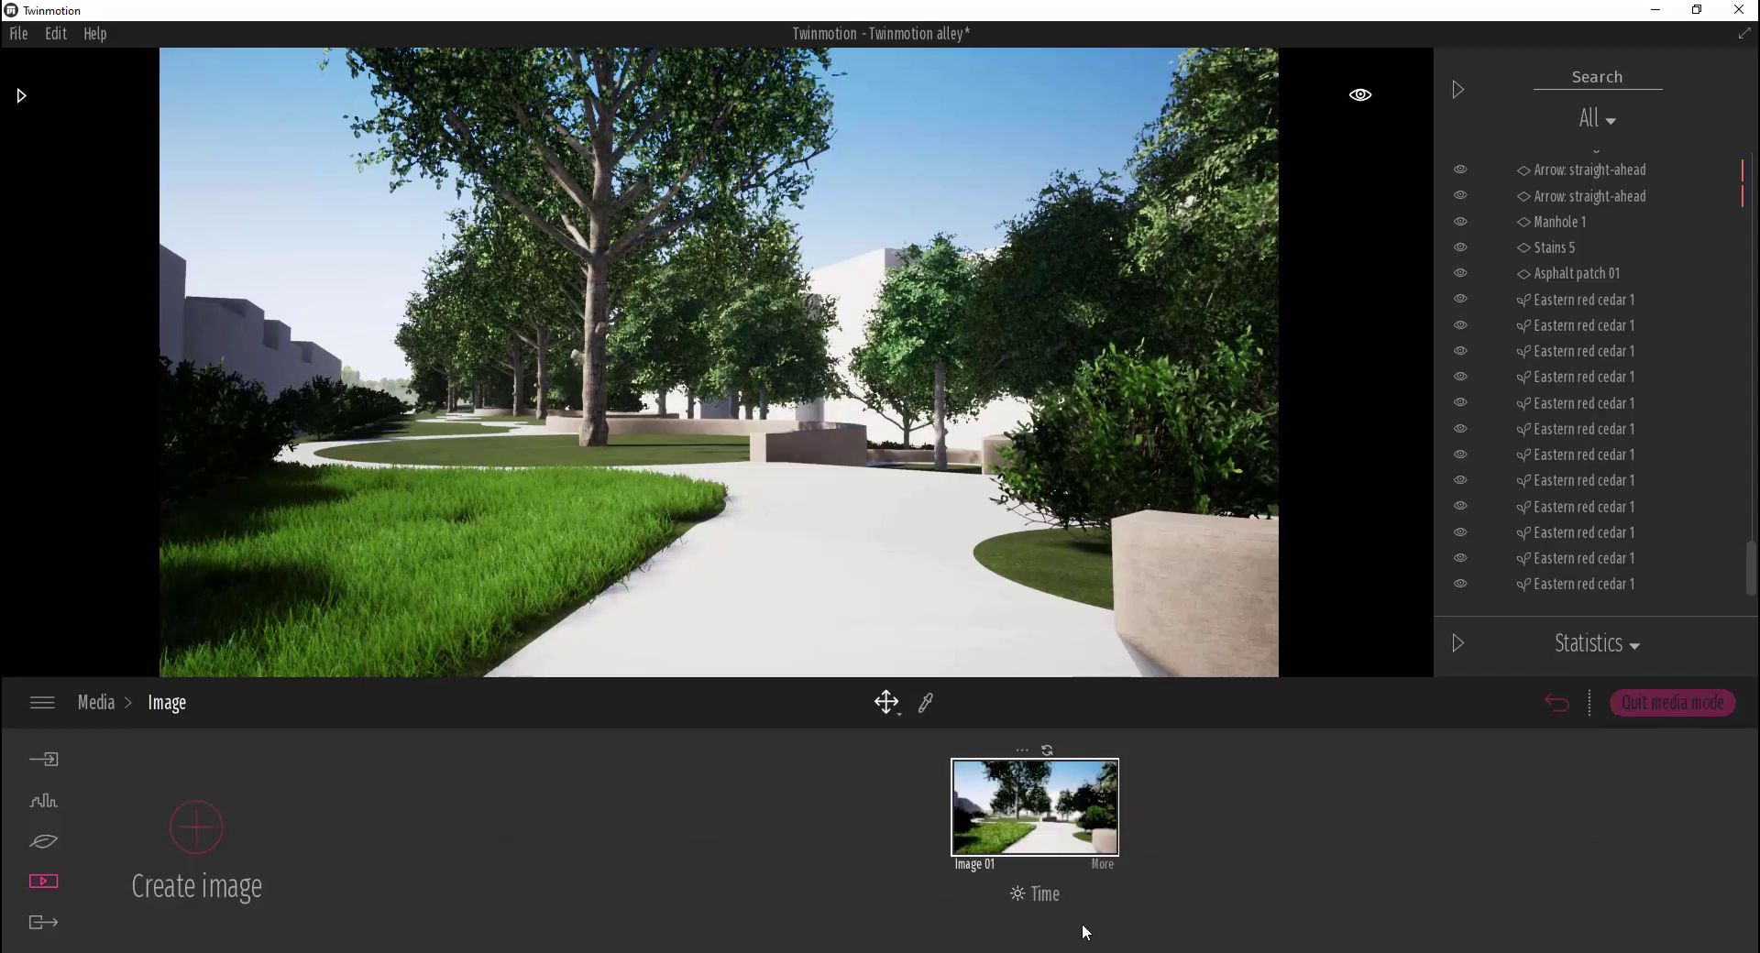
# Adjust Image 01's field of view and perspective correction in its camera settings, and reframe the shot on the curved walls
pyautogui.click(1103, 864)
pyautogui.click(275, 810)
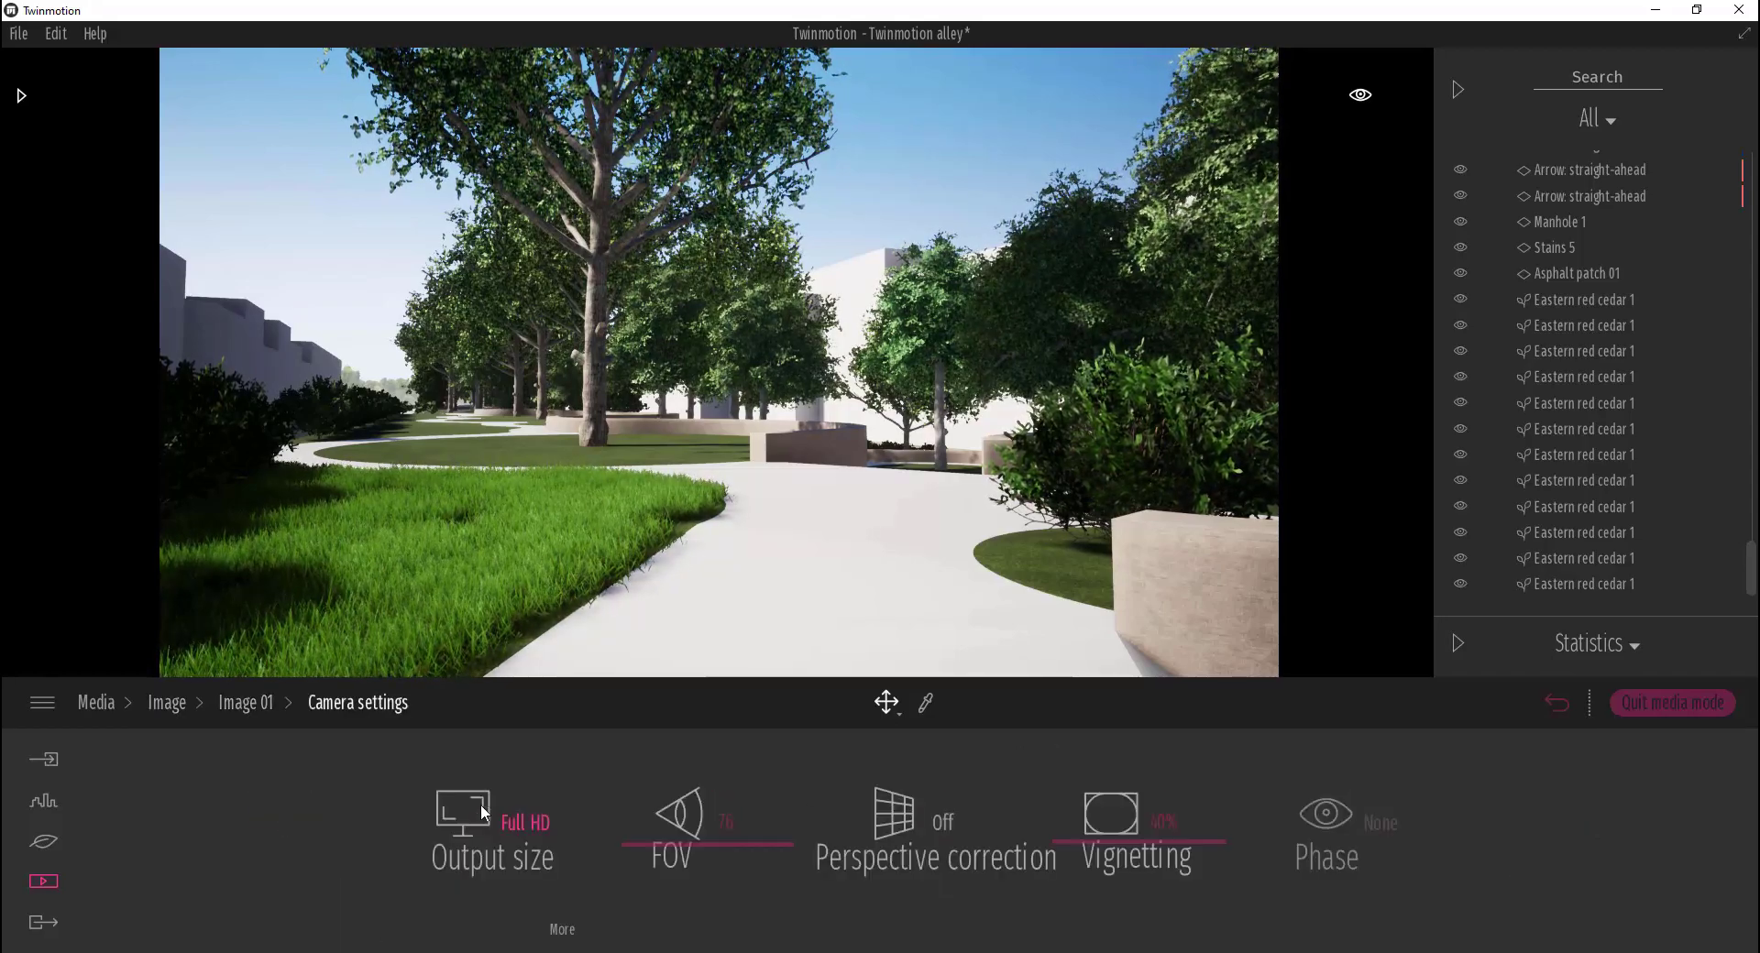
pyautogui.moveTo(719, 846)
pyautogui.mouseDown()
pyautogui.moveTo(718, 831)
pyautogui.moveTo(713, 876)
pyautogui.mouseUp()
pyautogui.click(894, 813)
pyautogui.moveTo(718, 386); pyautogui.dragTo(848, 498, button='right')
pyautogui.click(246, 703)
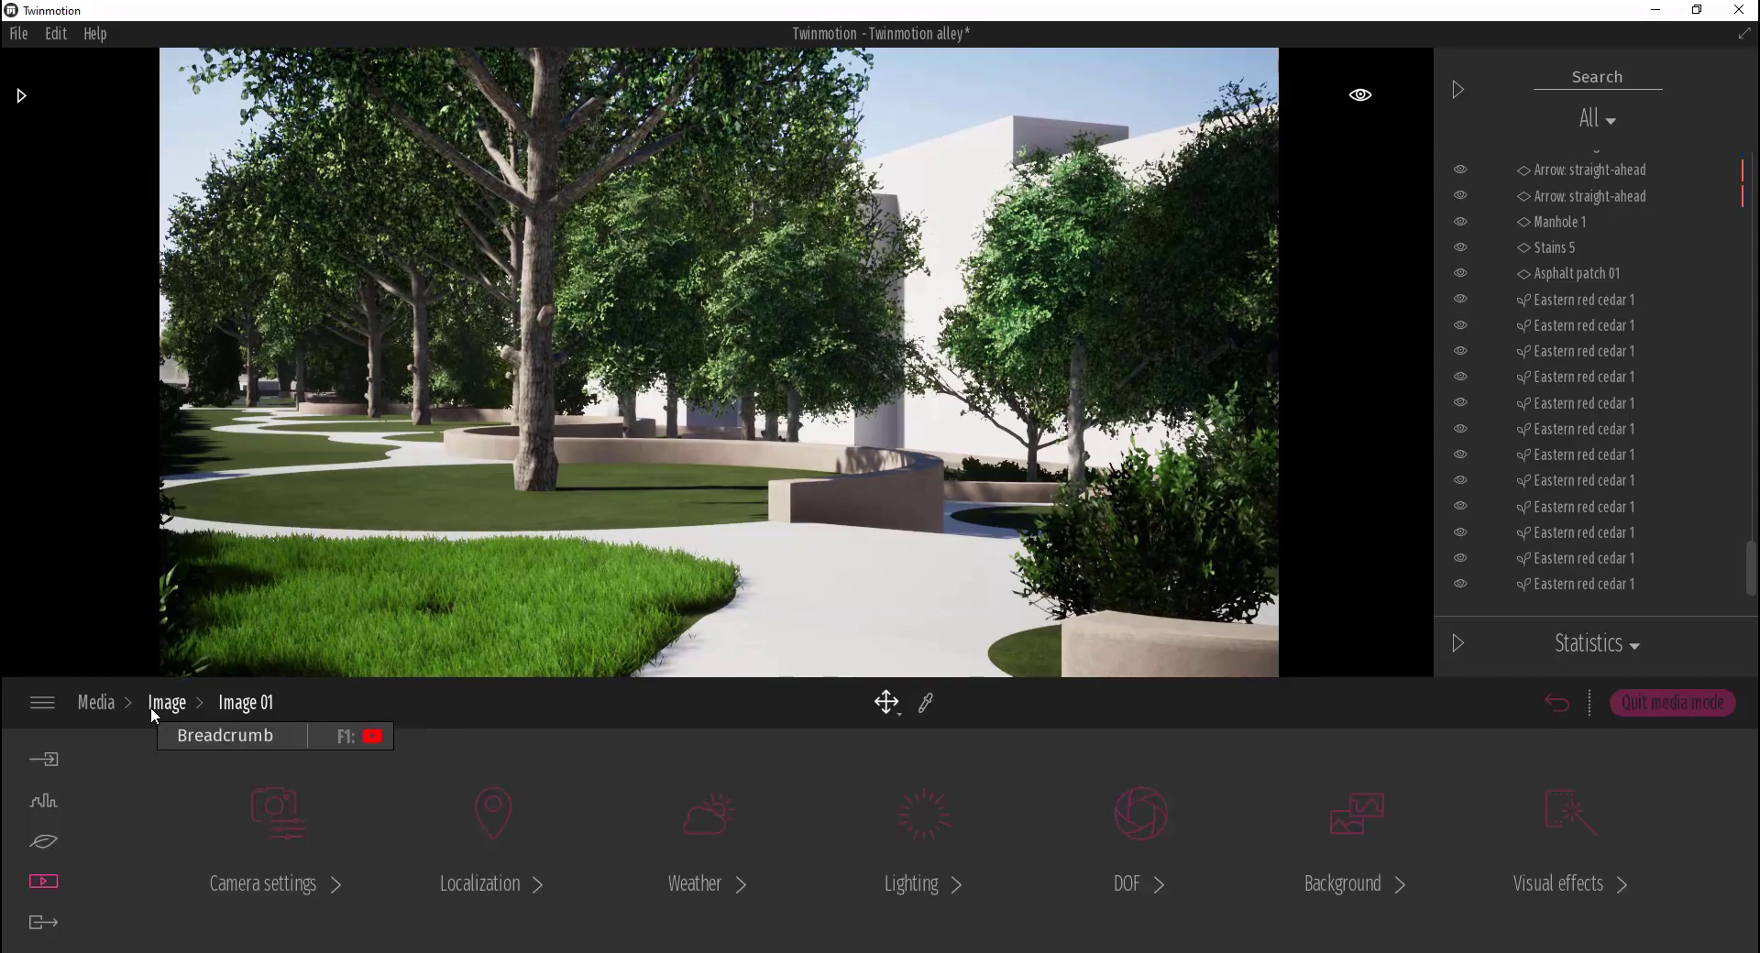
pyautogui.click(166, 703)
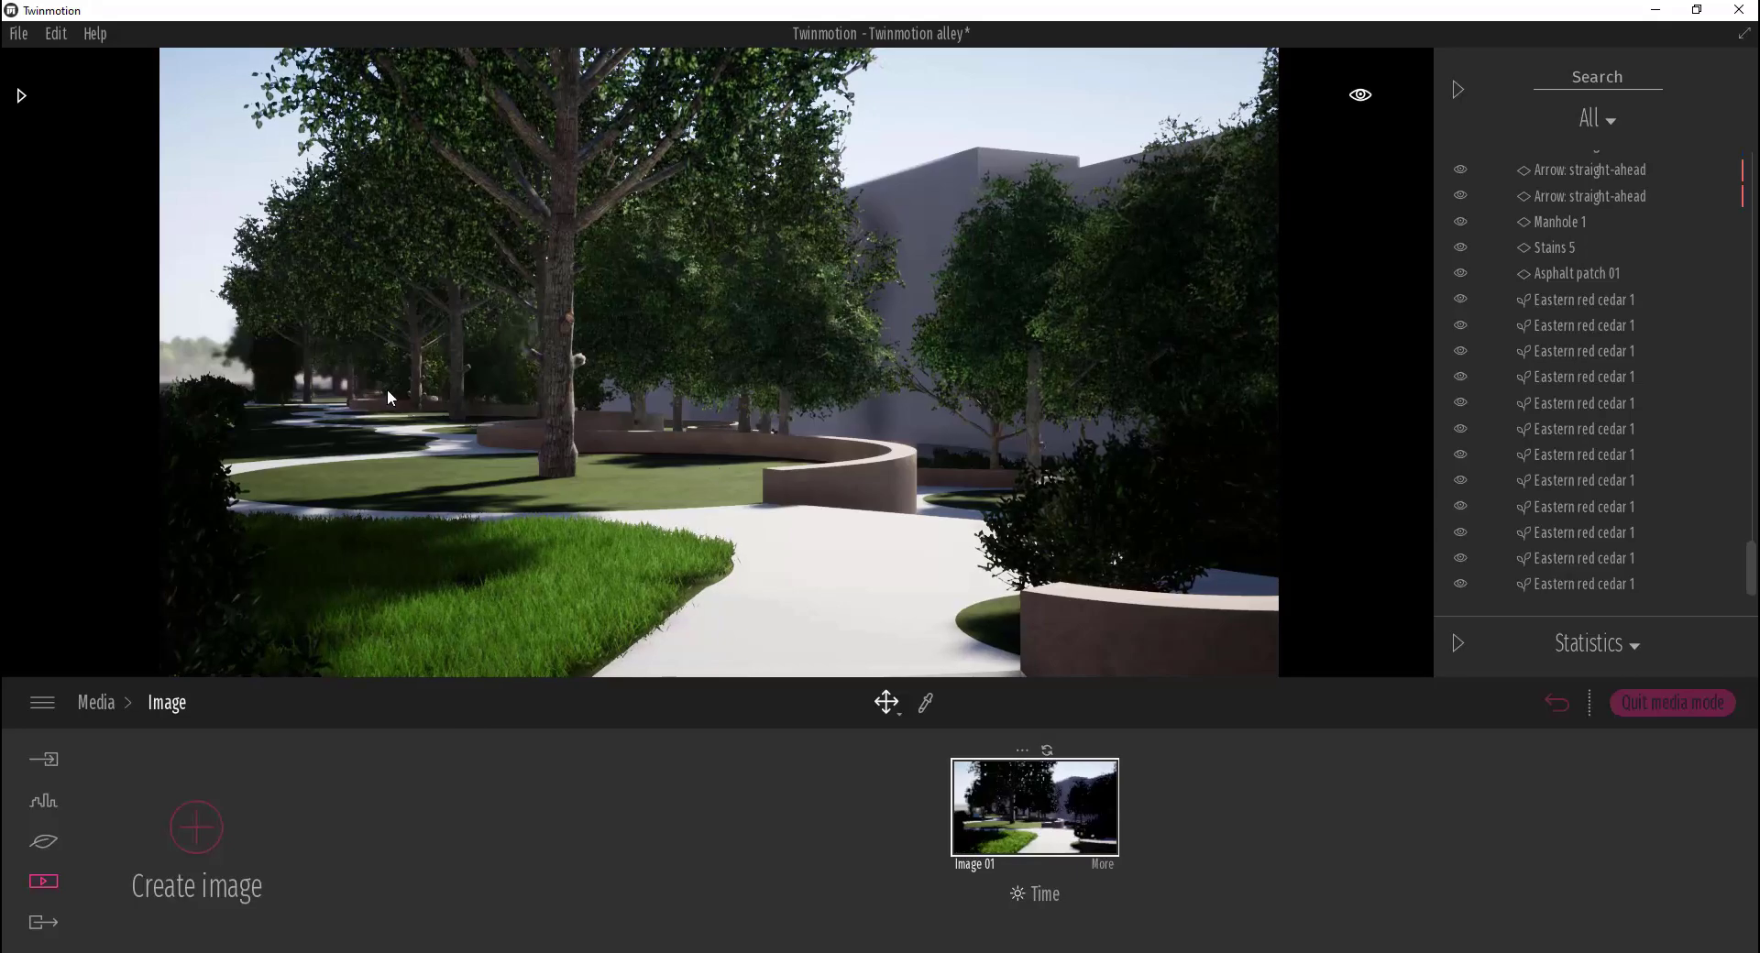
# Browse the material library through Stones and the Manmade materials, moving down to the cobblestones
pyautogui.moveTo(3, 145)
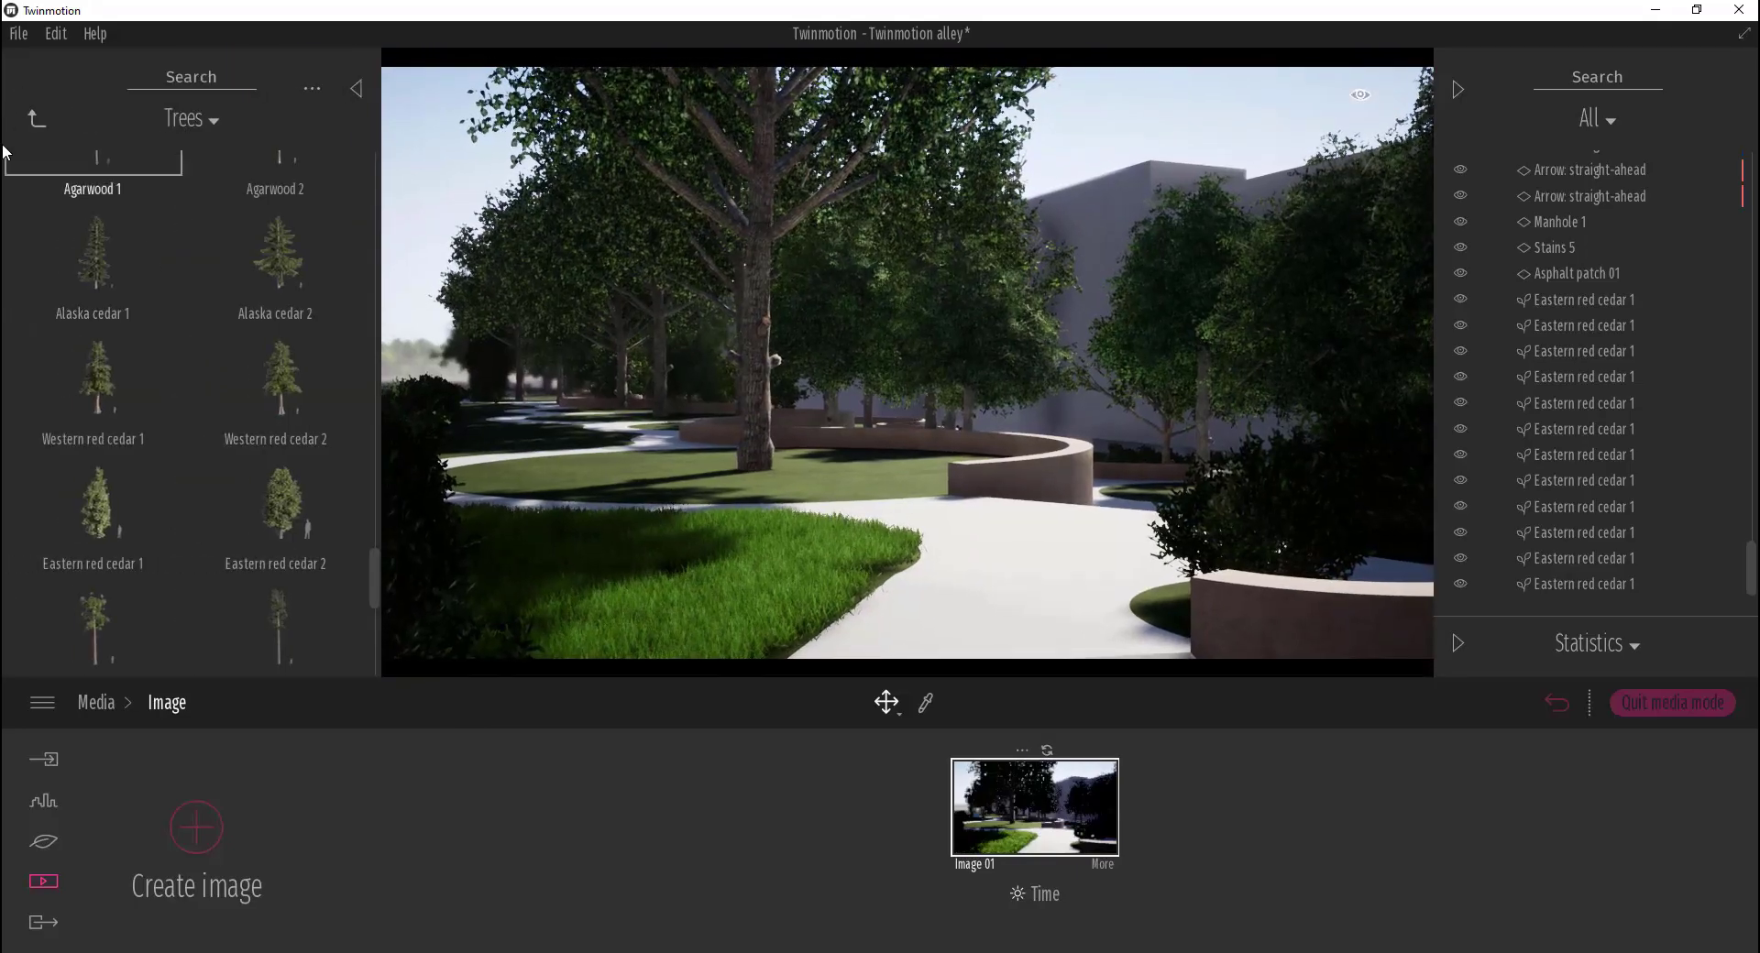
pyautogui.click(37, 119)
pyautogui.click(114, 229)
pyautogui.scroll(-2, 260, 243)
pyautogui.click(96, 274)
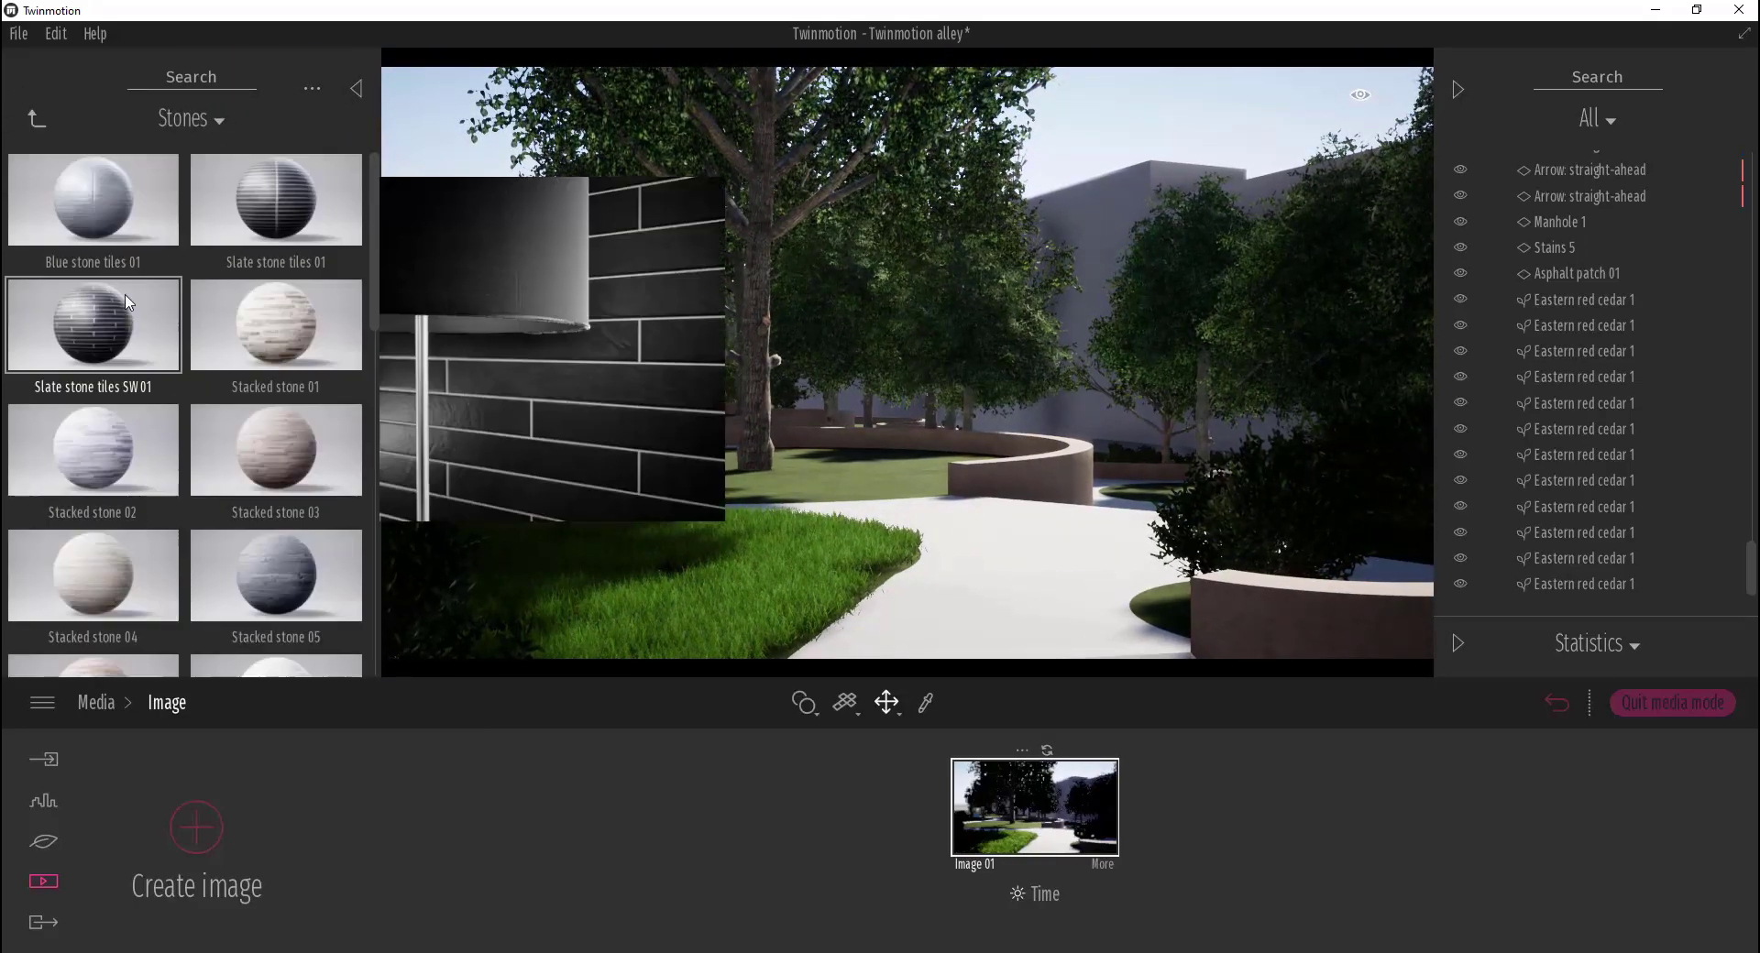
pyautogui.scroll(-3, 294, 431)
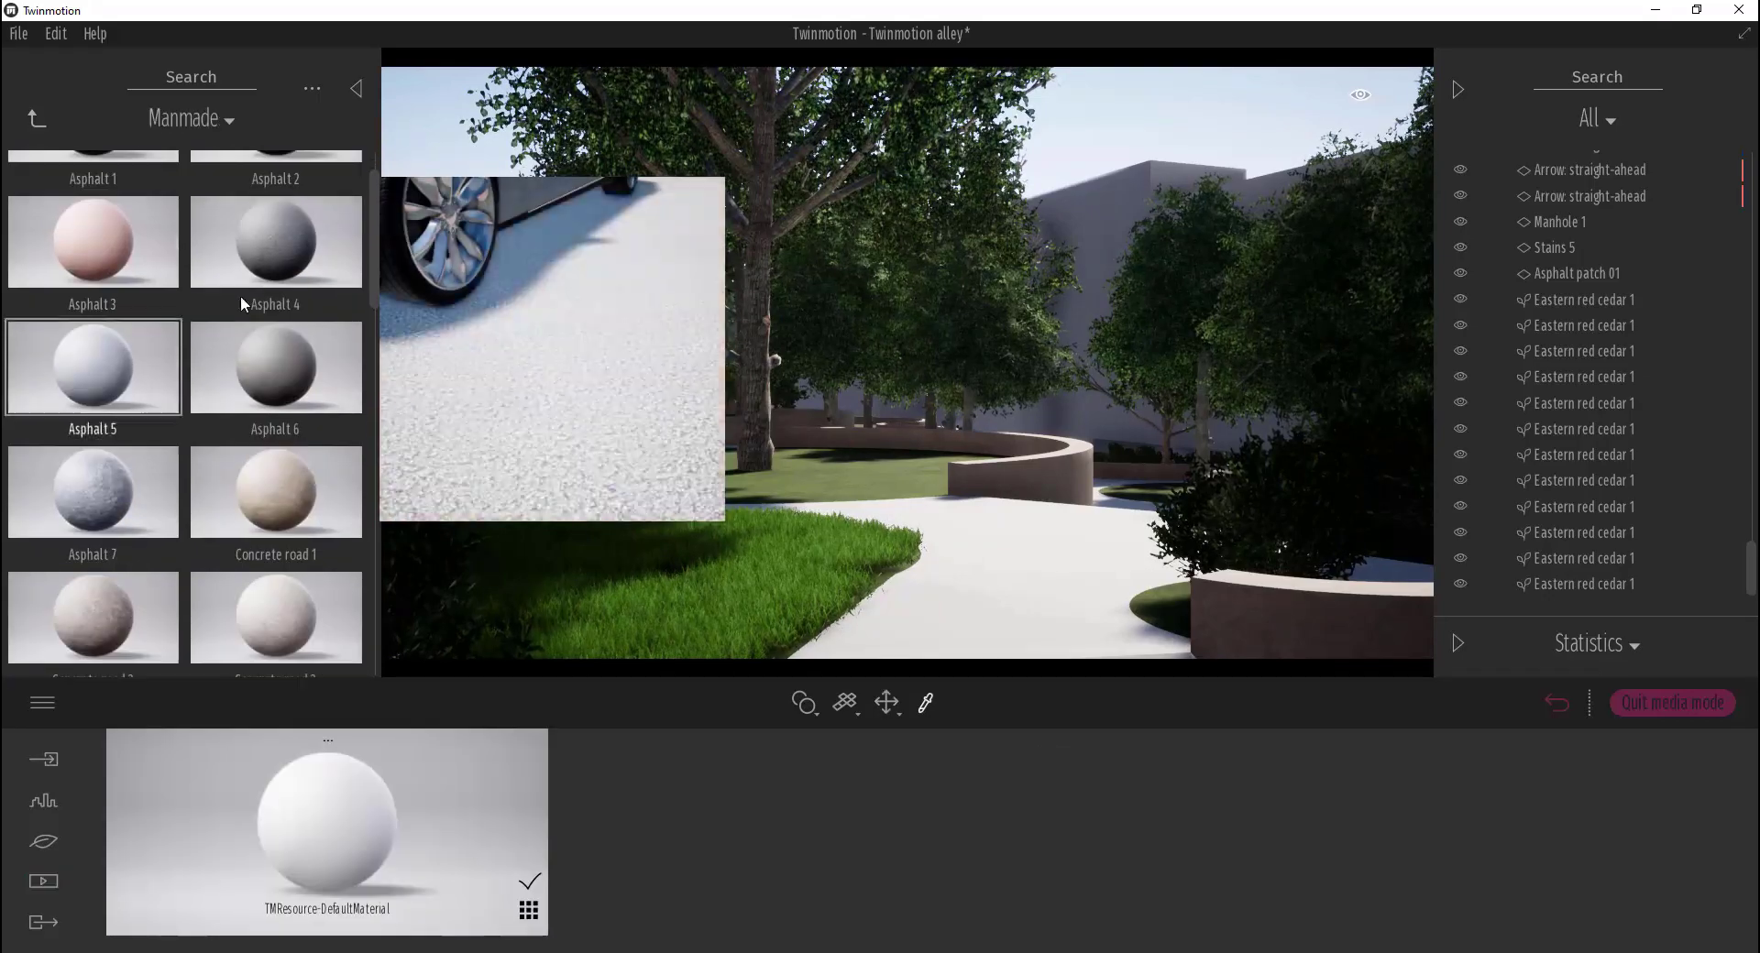
pyautogui.scroll(-1, 368, 416)
pyautogui.moveTo(368, 409); pyautogui.dragTo(367, 583)
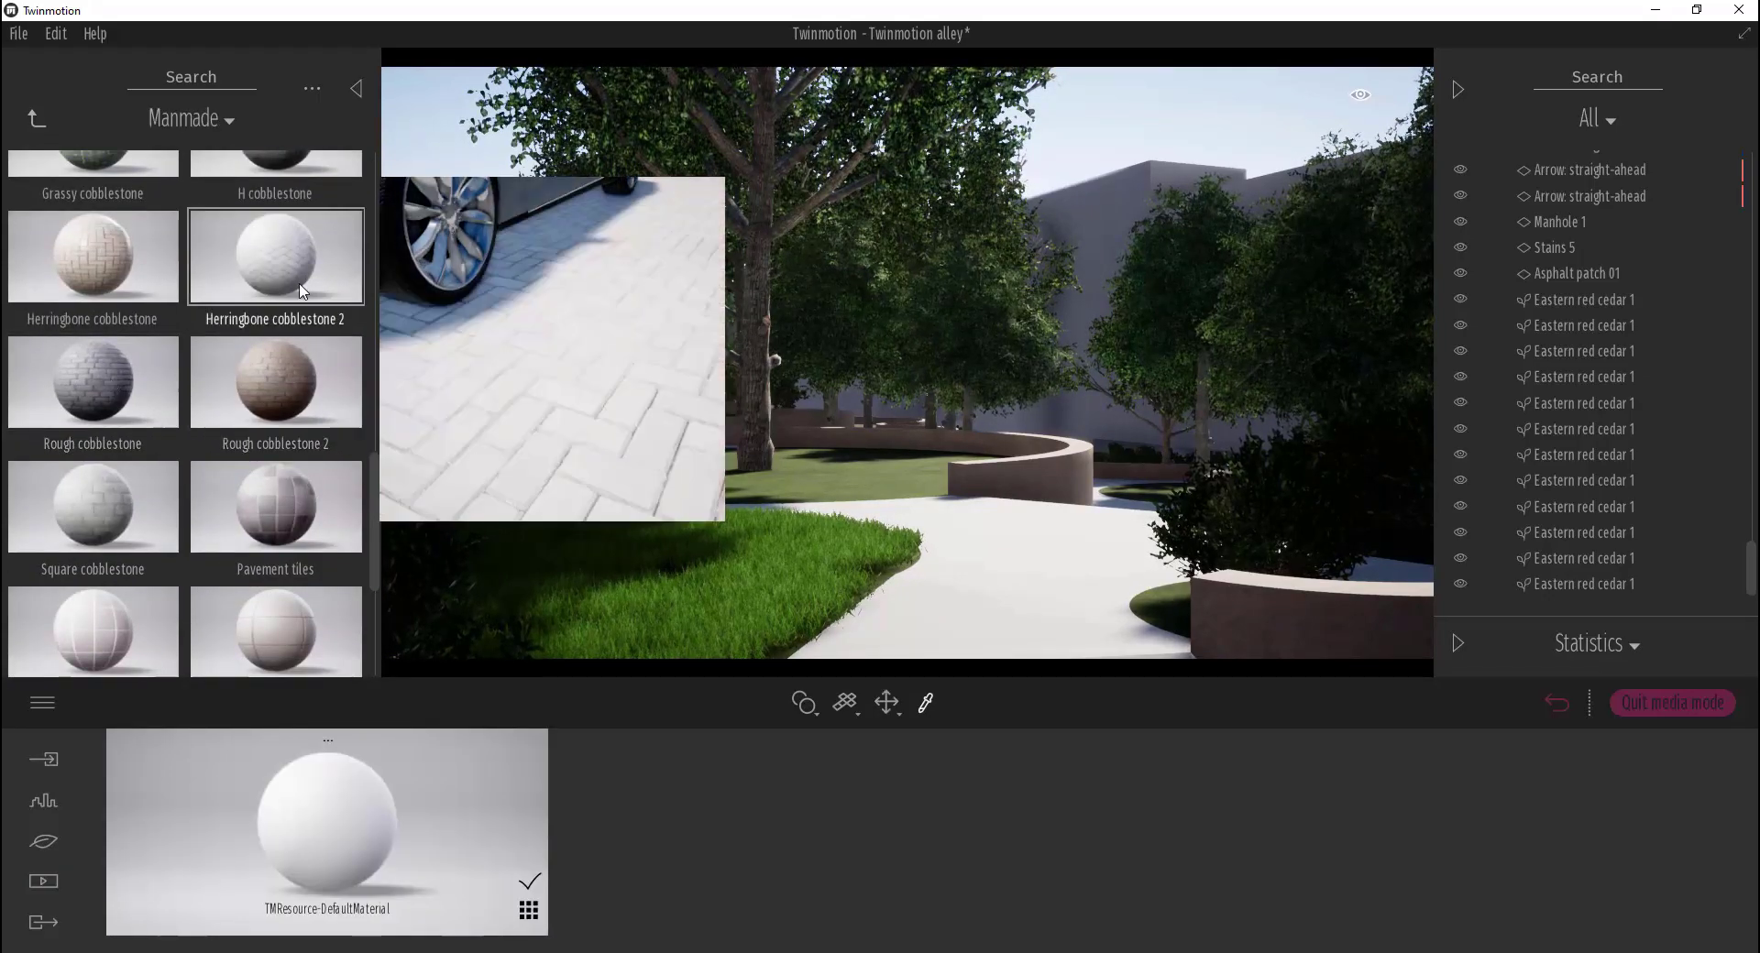
# Try Square cobblestone as the pathway material
pyautogui.click(92, 506)
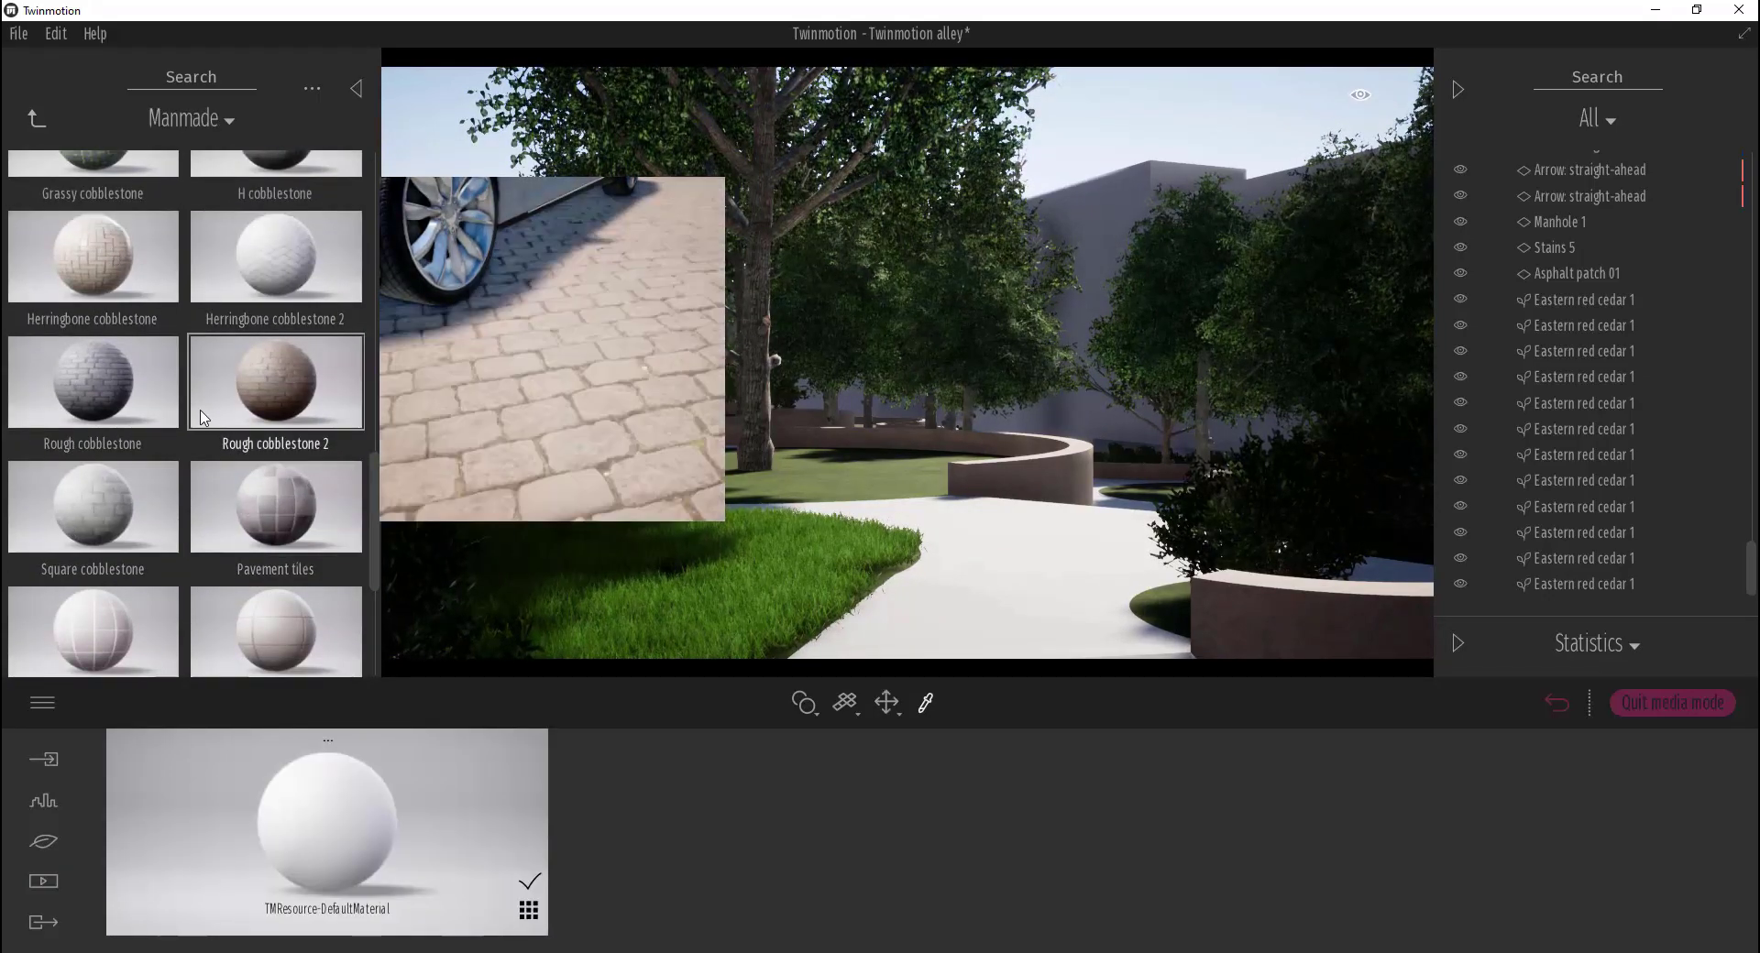
pyautogui.scroll(-5, 74, 394)
pyautogui.scroll(-3, 73, 395)
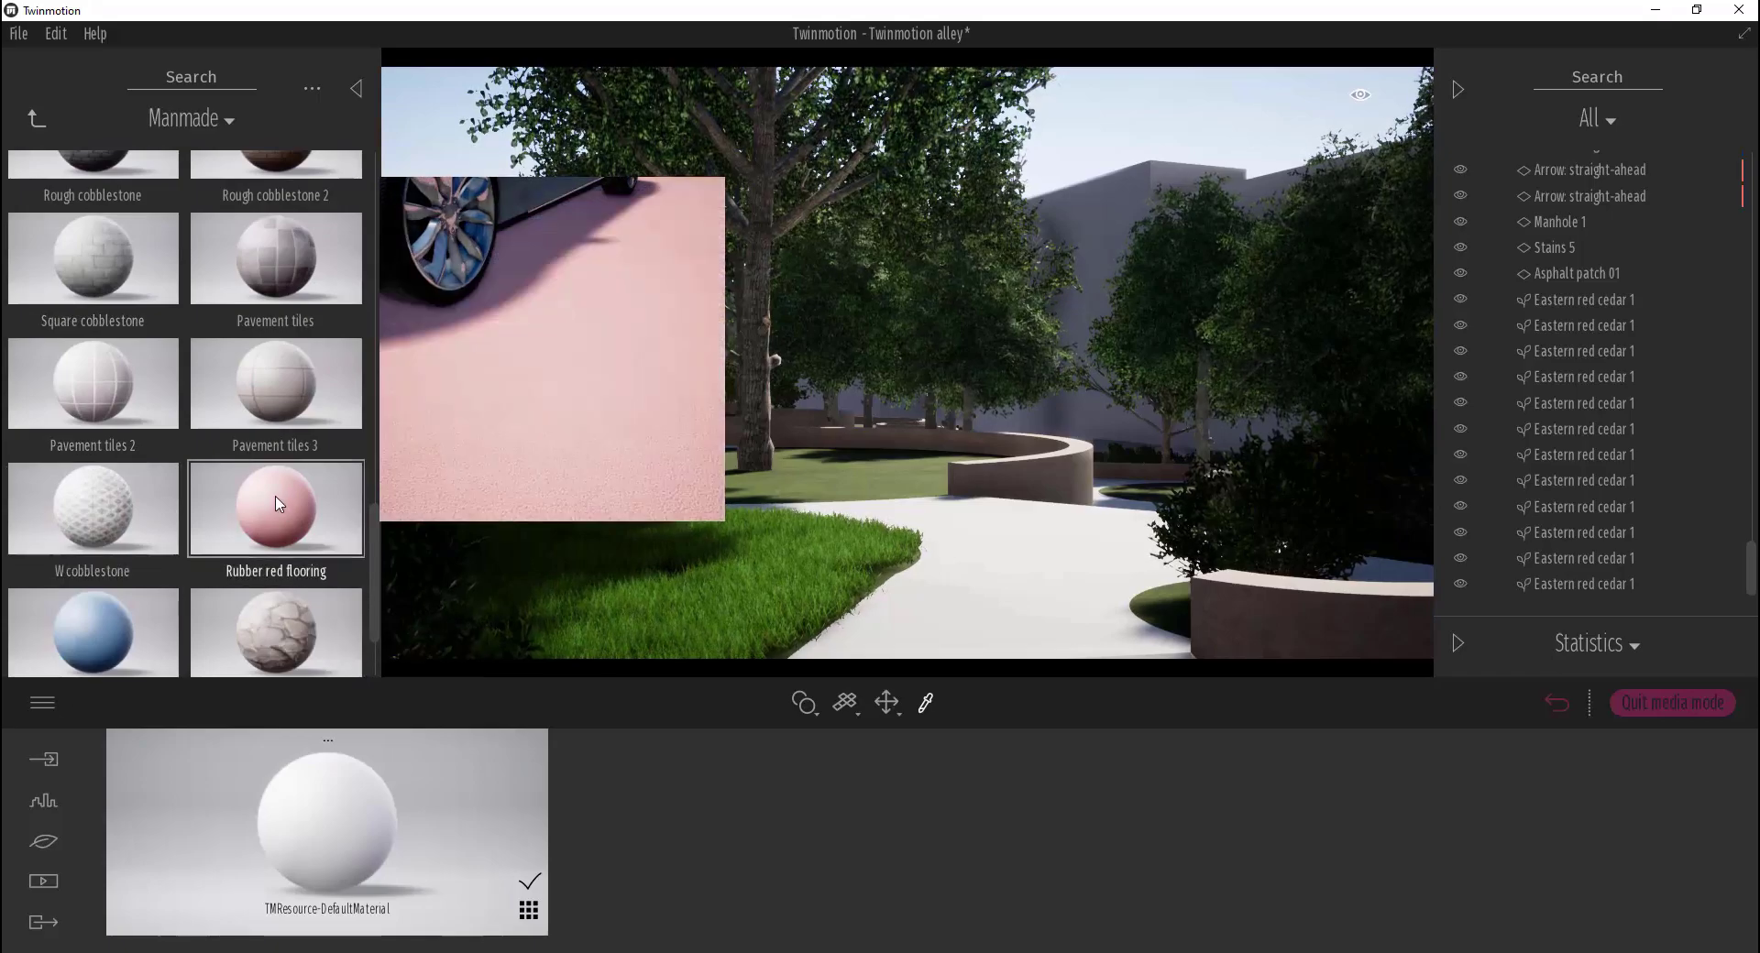
pyautogui.moveTo(78, 271); pyautogui.dragTo(332, 794)
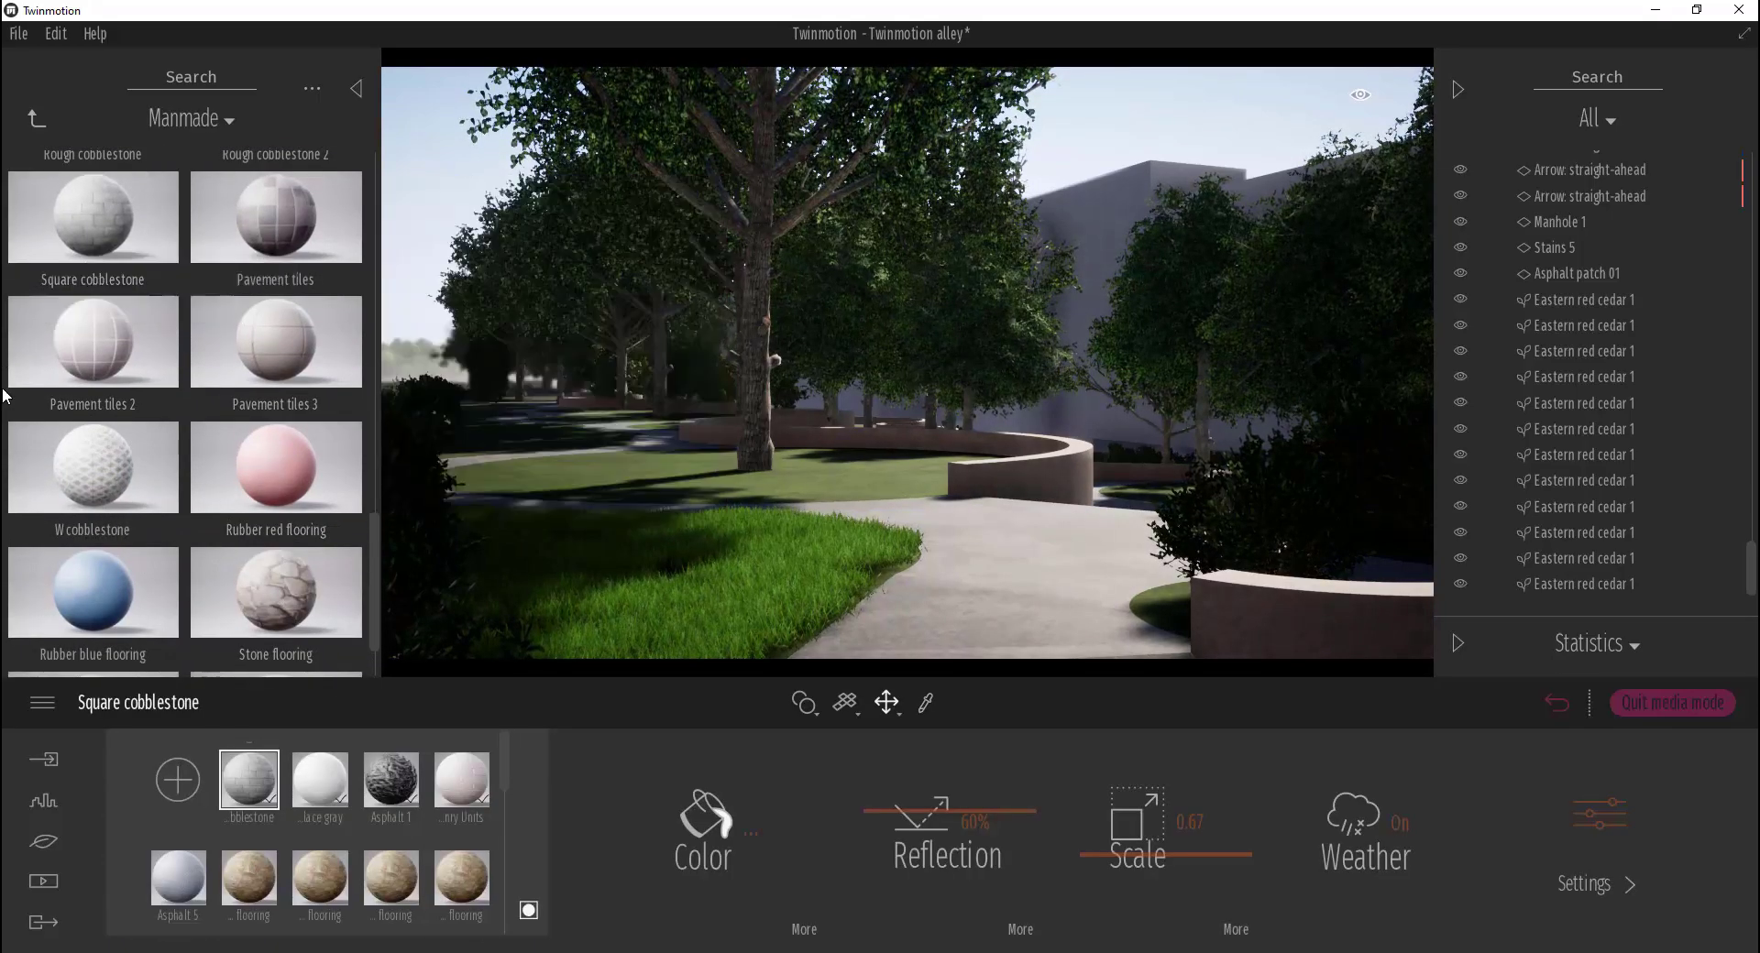
# Apply Pavement tiles 3 to the pathway and set the material's scale to 3.00
pyautogui.moveTo(260, 338); pyautogui.dragTo(285, 757)
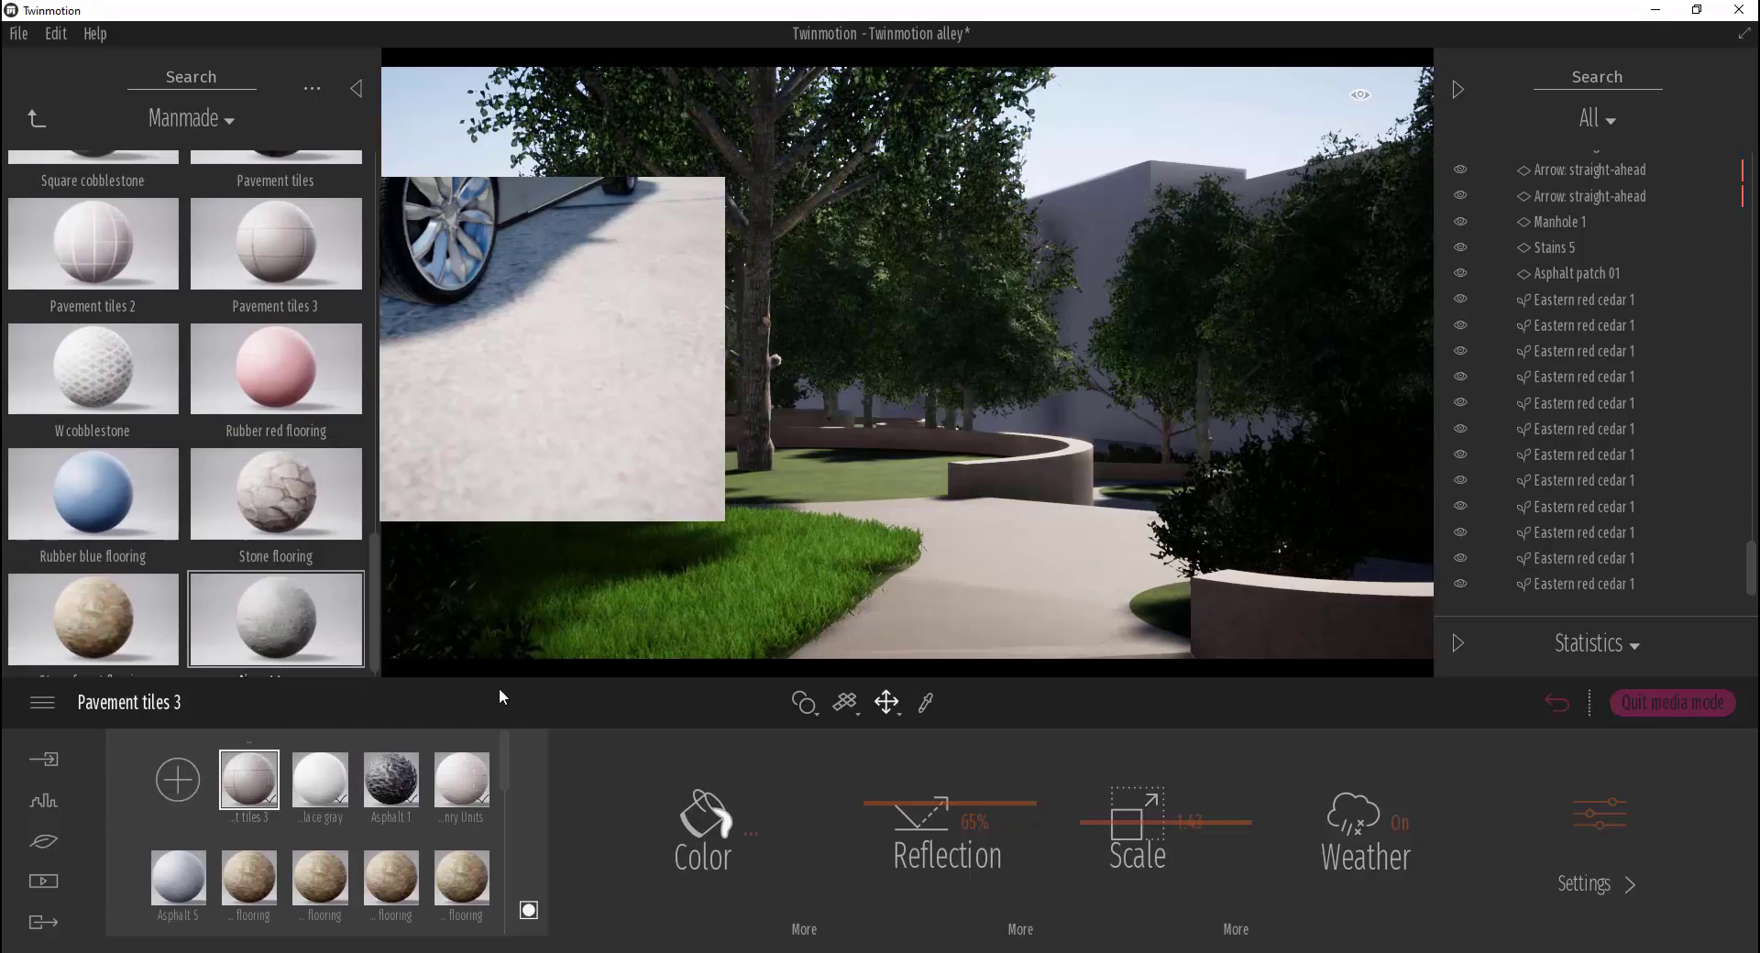
pyautogui.scroll(5, 894, 509)
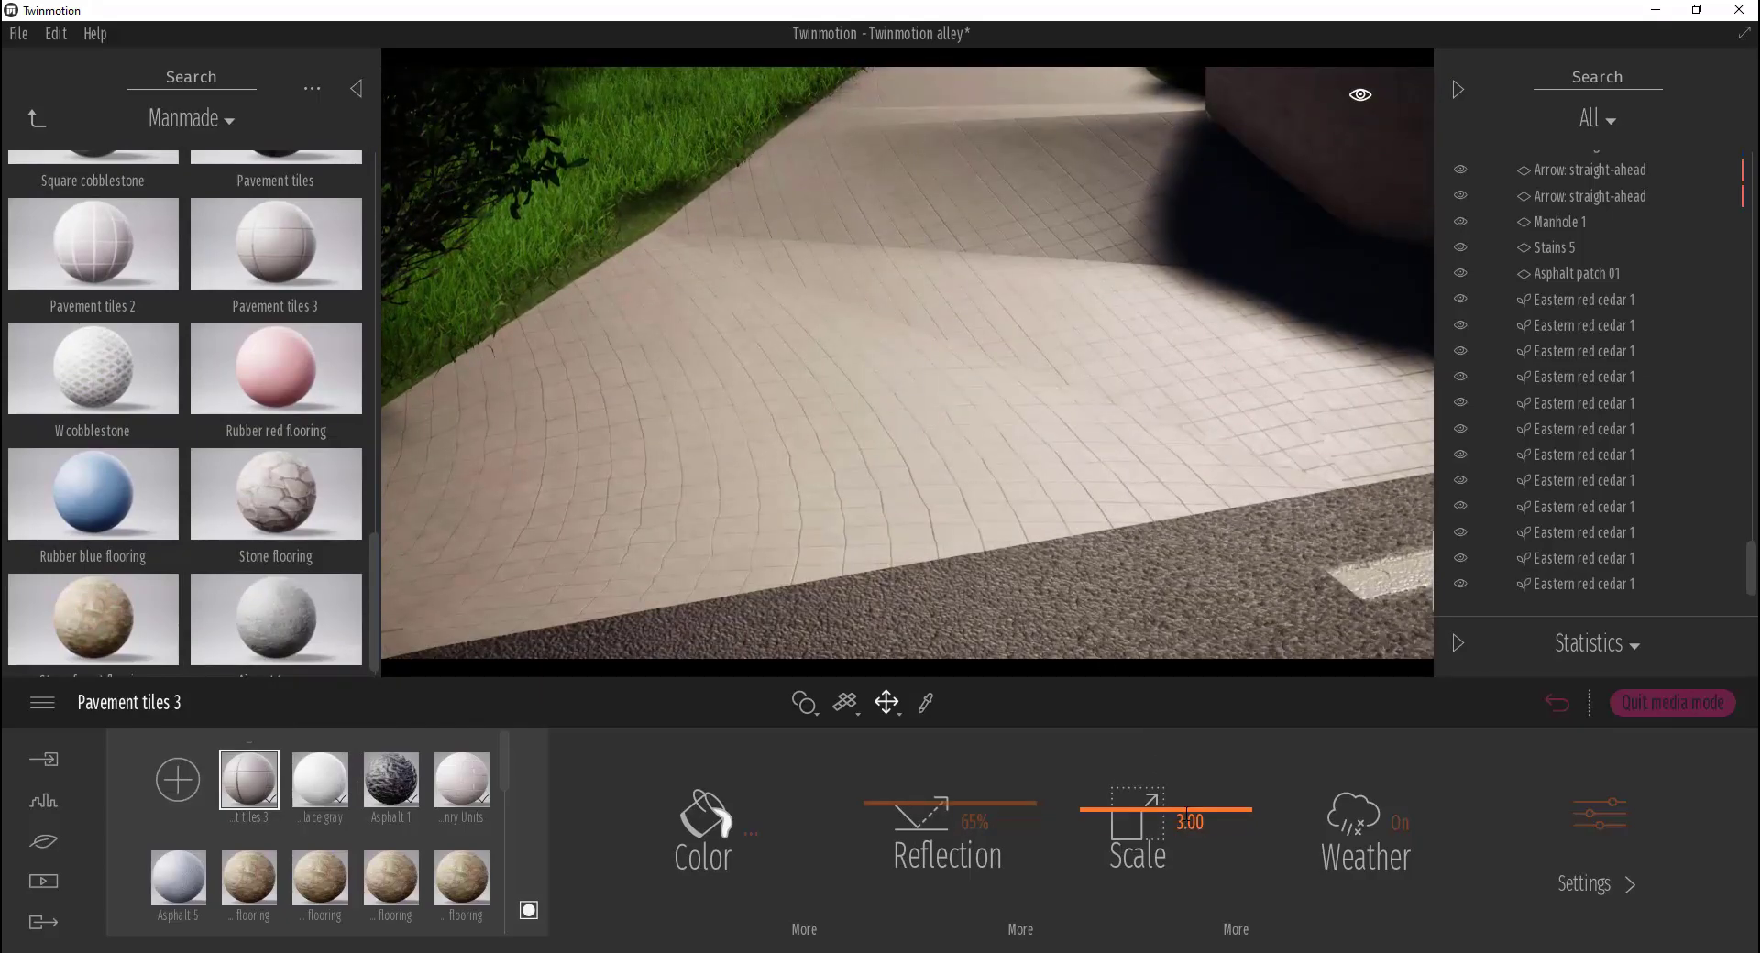
pyautogui.scroll(-5, 908, 362)
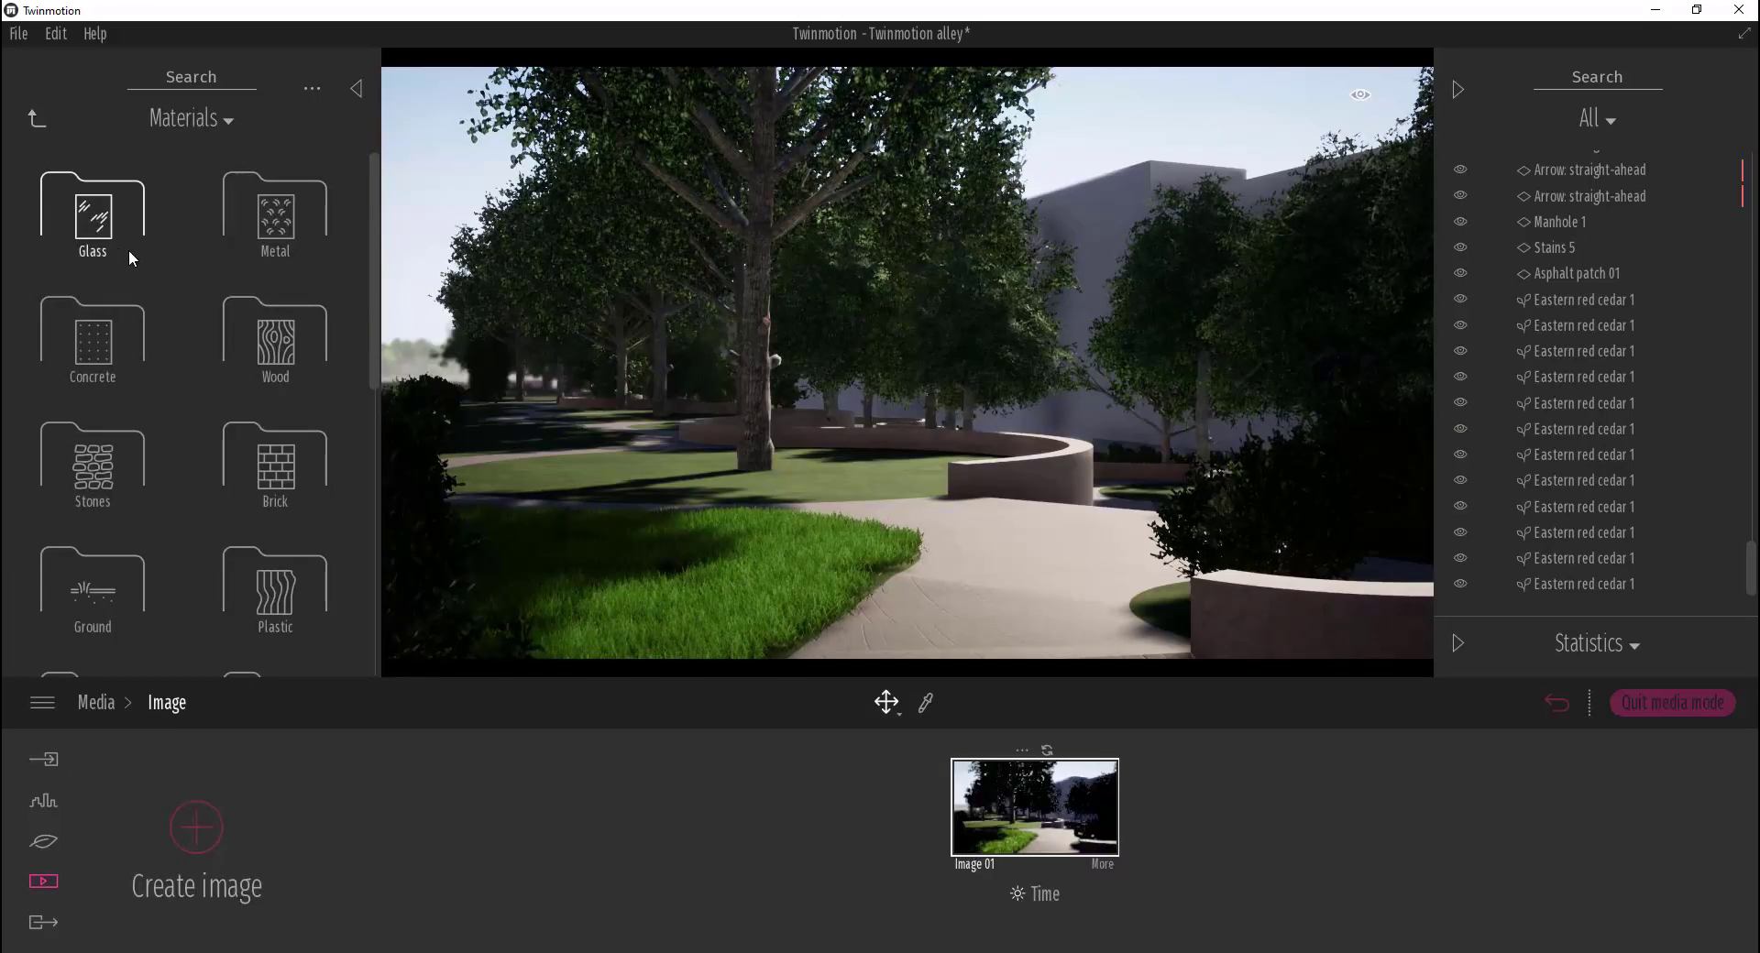
# Place the Damaged wall 2 decal from the Decals library on the end of the low curved wall beside the pathway
pyautogui.click(33, 127)
pyautogui.click(252, 373)
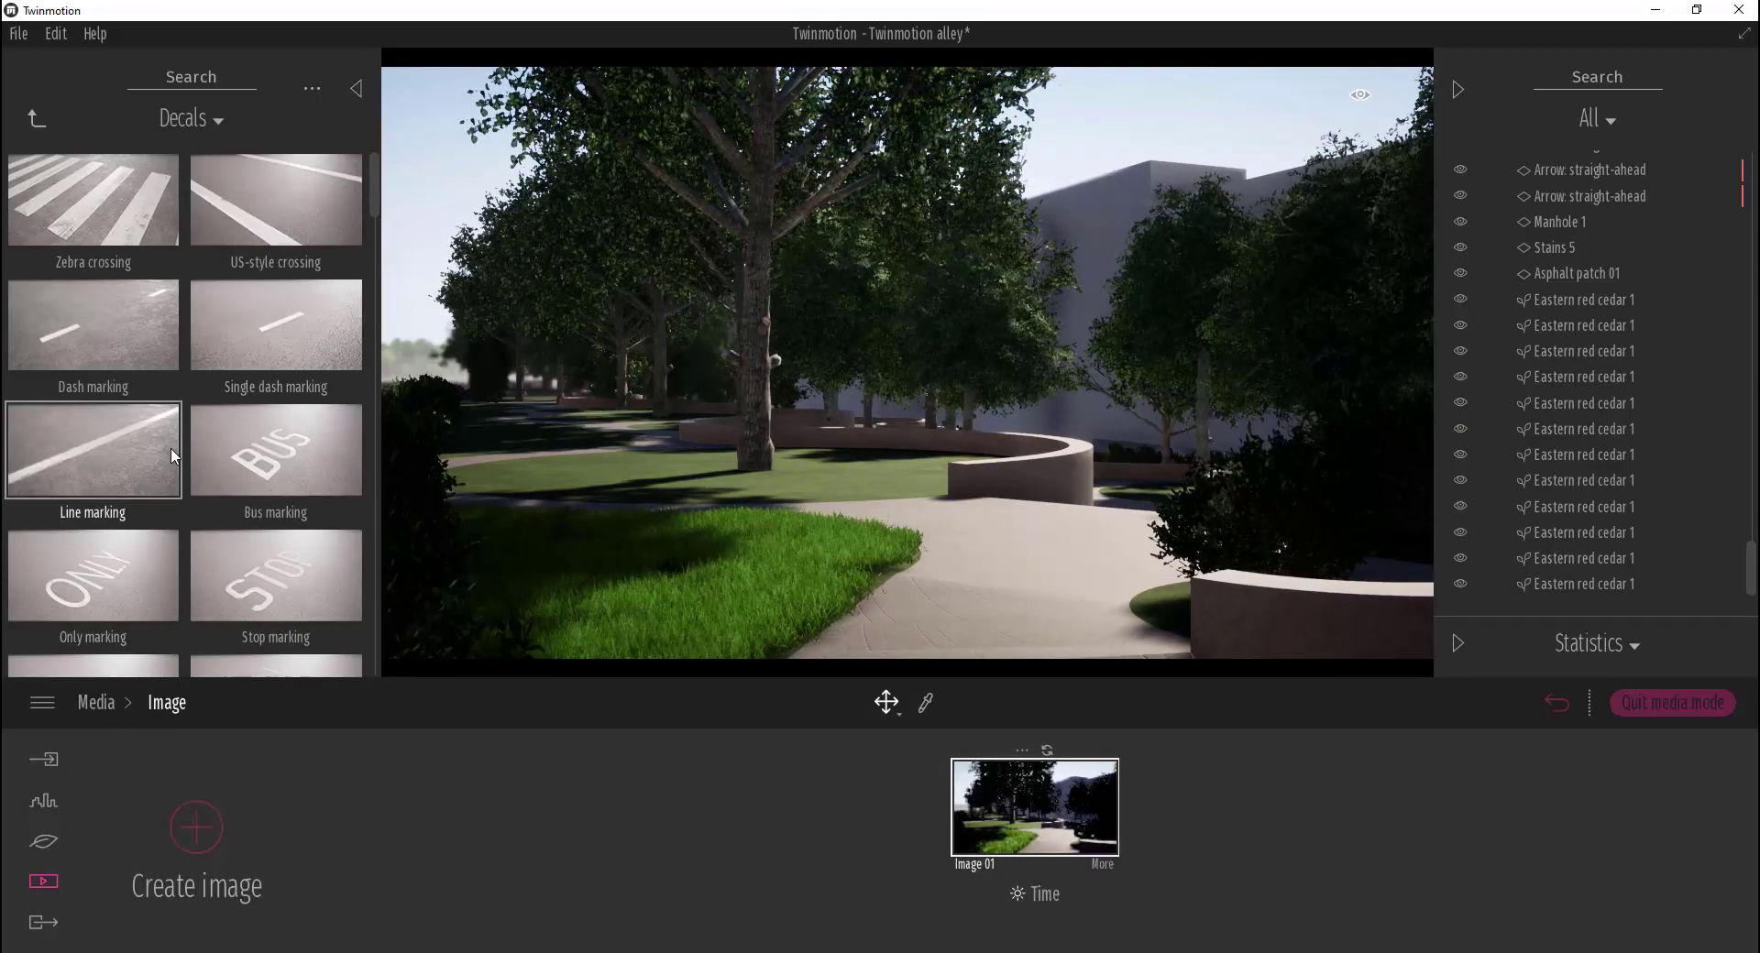
pyautogui.moveTo(376, 190); pyautogui.dragTo(389, 520)
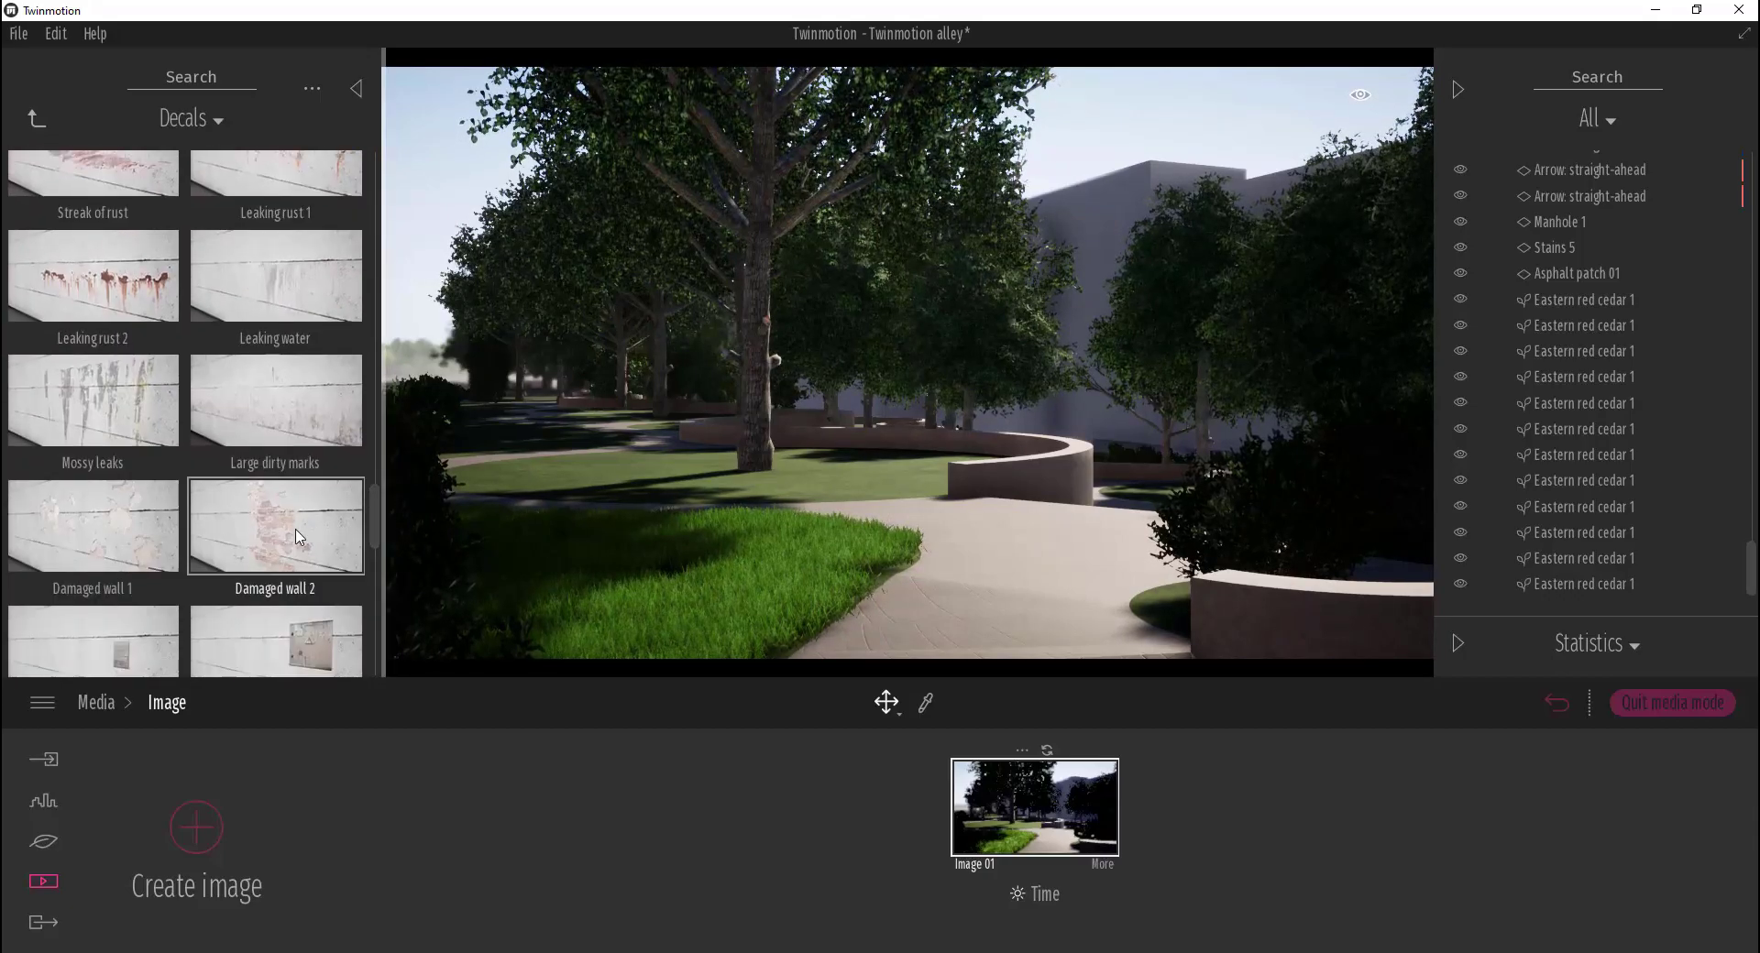
pyautogui.moveTo(273, 531); pyautogui.dragTo(1238, 636)
pyautogui.moveTo(724, 471); pyautogui.dragTo(907, 353, button='right')
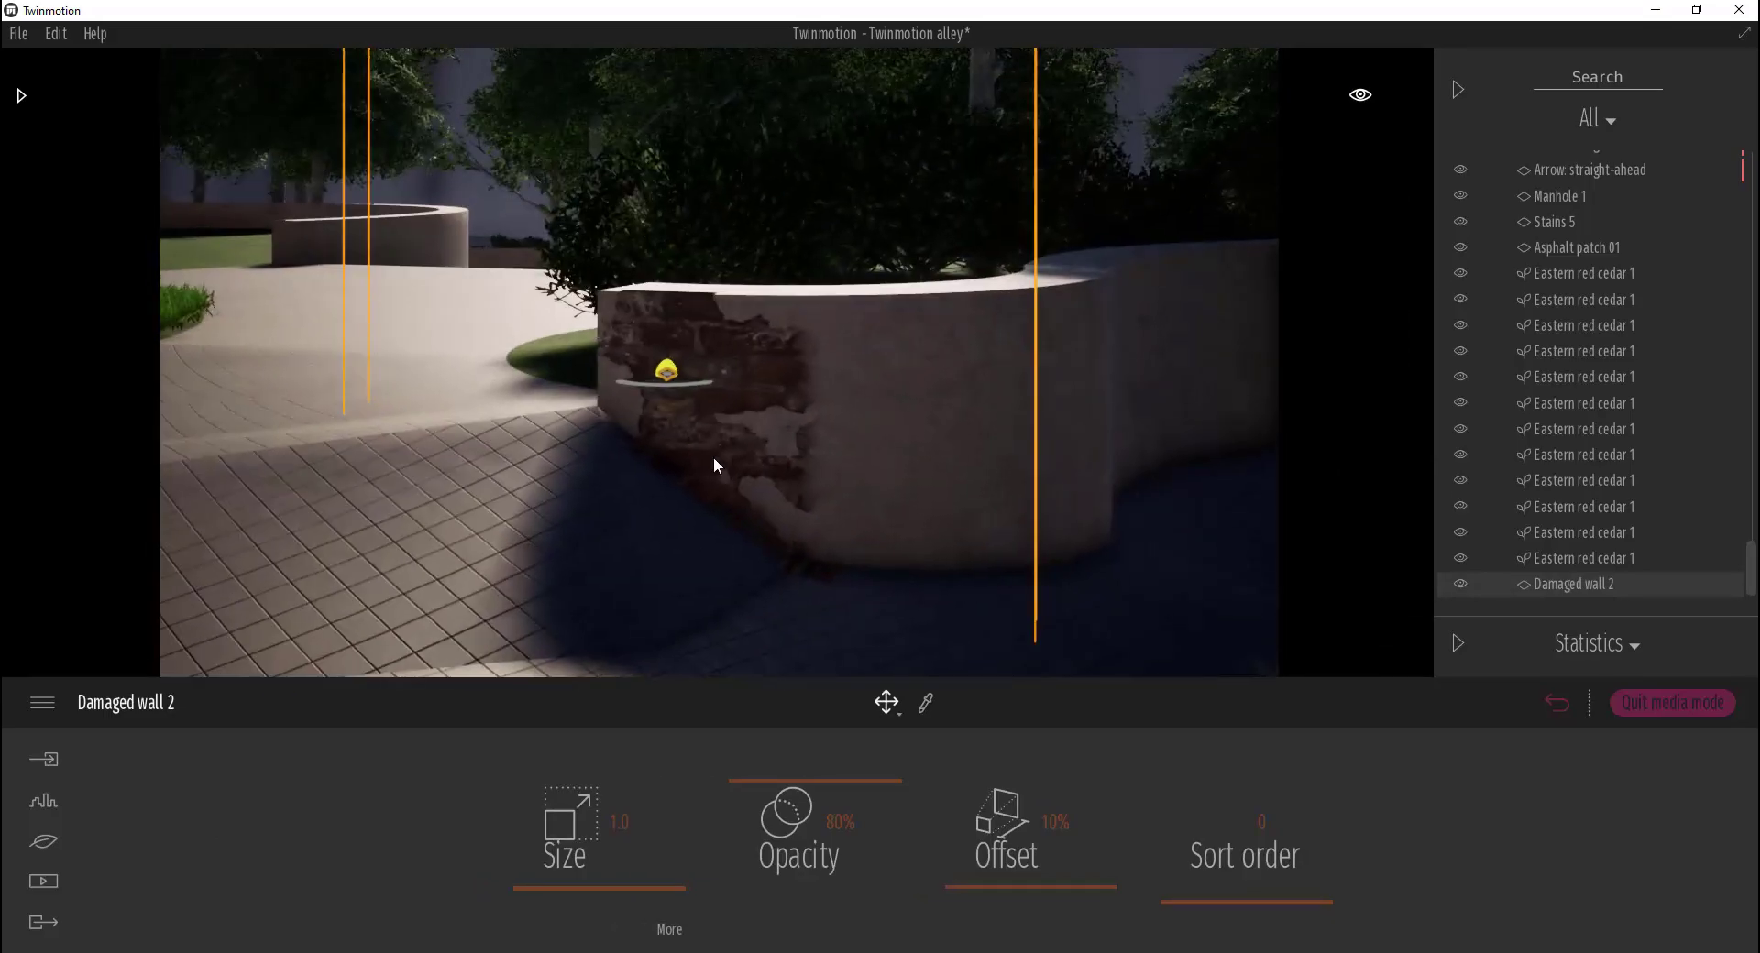
# Reposition the Damaged wall 2 decal on the wall, set its opacity to 58% and offset to 7%, and adjust its size
pyautogui.moveTo(669, 375); pyautogui.dragTo(704, 429)
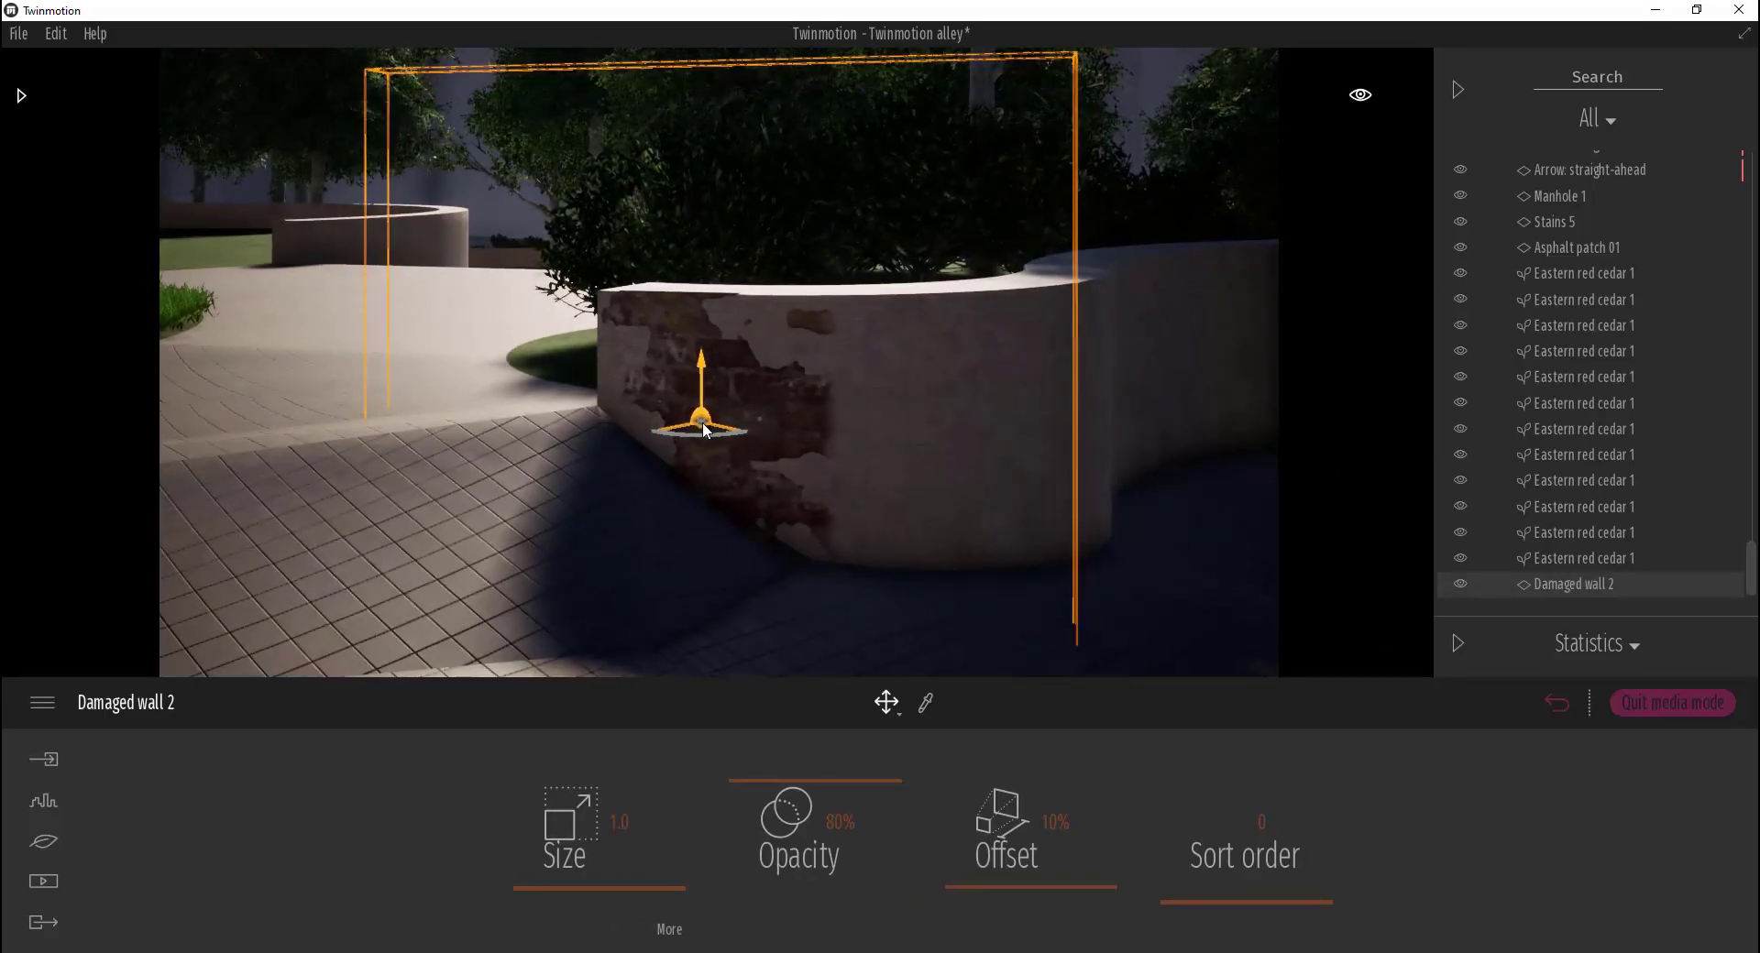
pyautogui.moveTo(1022, 872); pyautogui.dragTo(1016, 902)
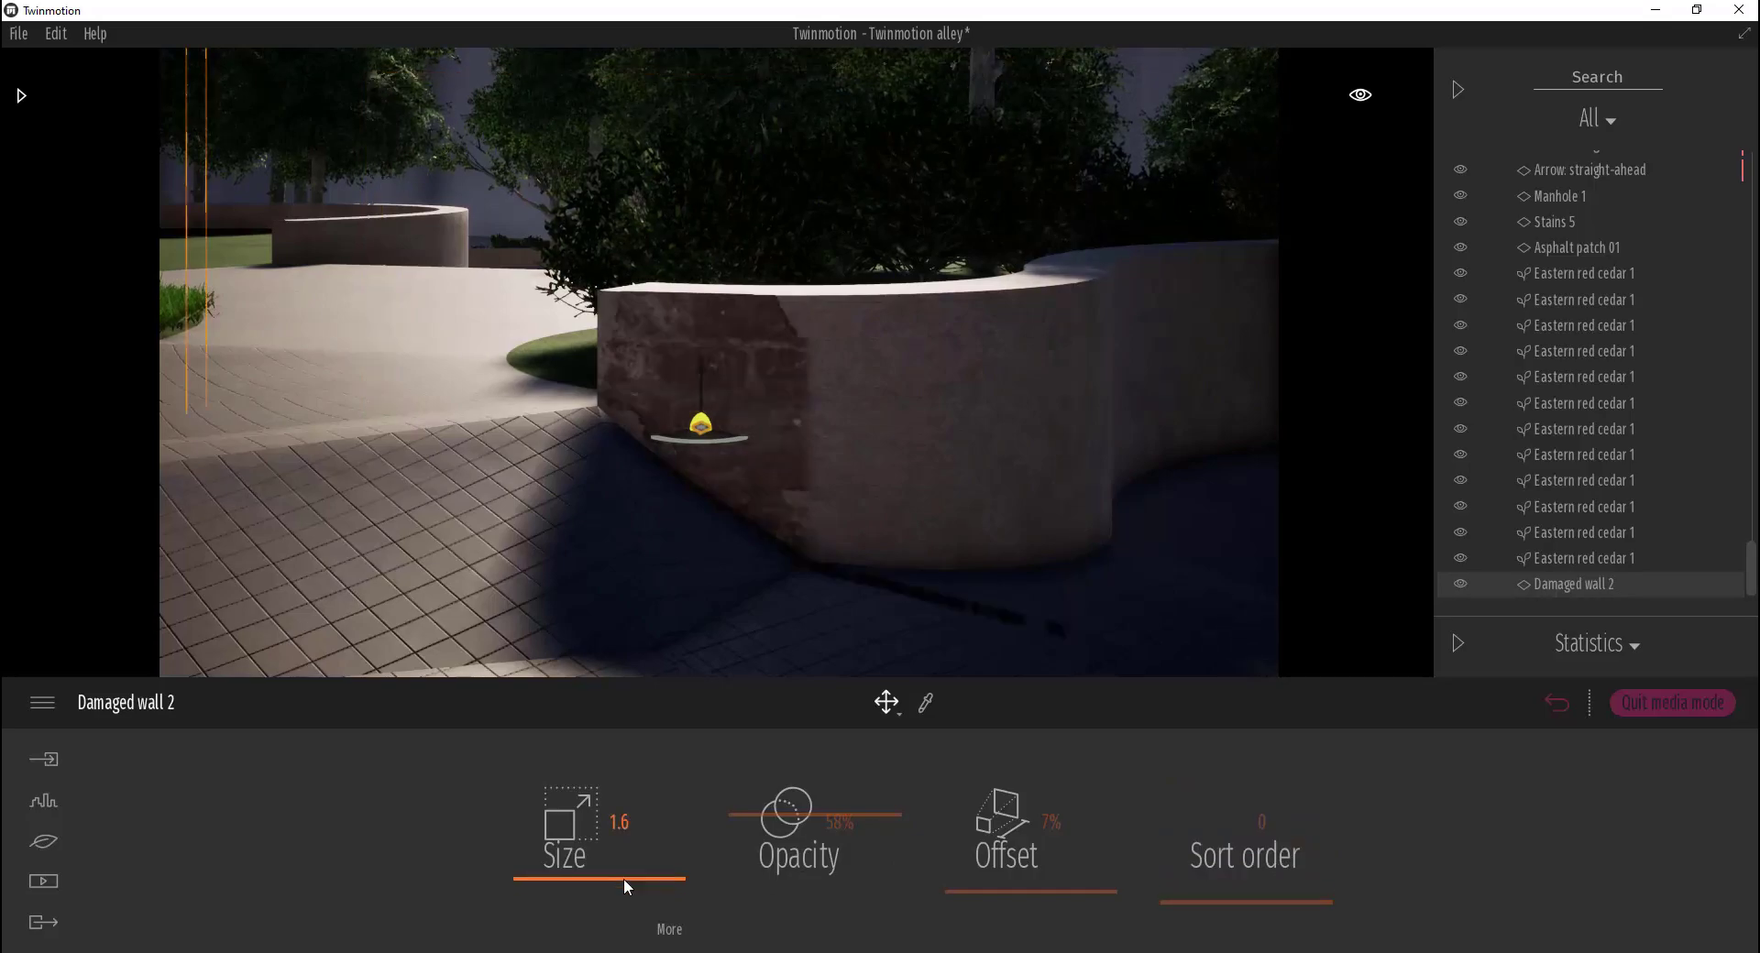
pyautogui.moveTo(624, 880); pyautogui.dragTo(624, 898)
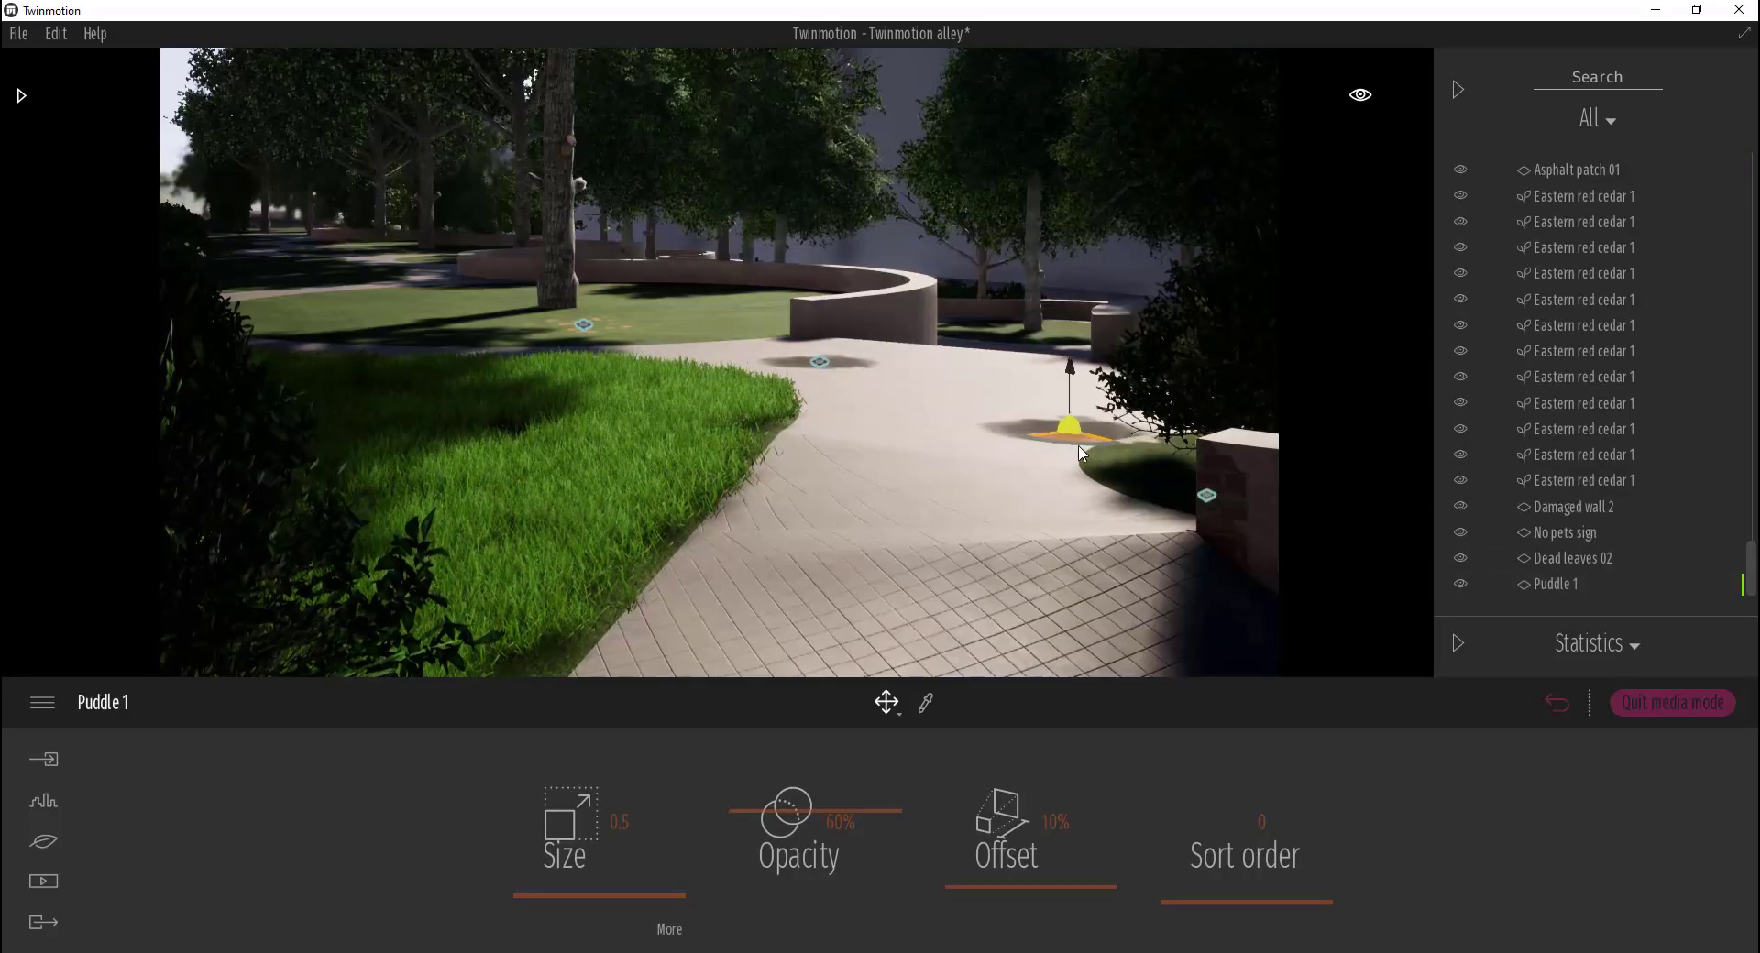
# Duplicate the Puddle 1 decal on the paved path near the small round planting bed
pyautogui.keyDown('shift'); pyautogui.moveTo(1079, 447); pyautogui.dragTo(1072, 438); pyautogui.keyUp('shift')
pyautogui.click(813, 603)
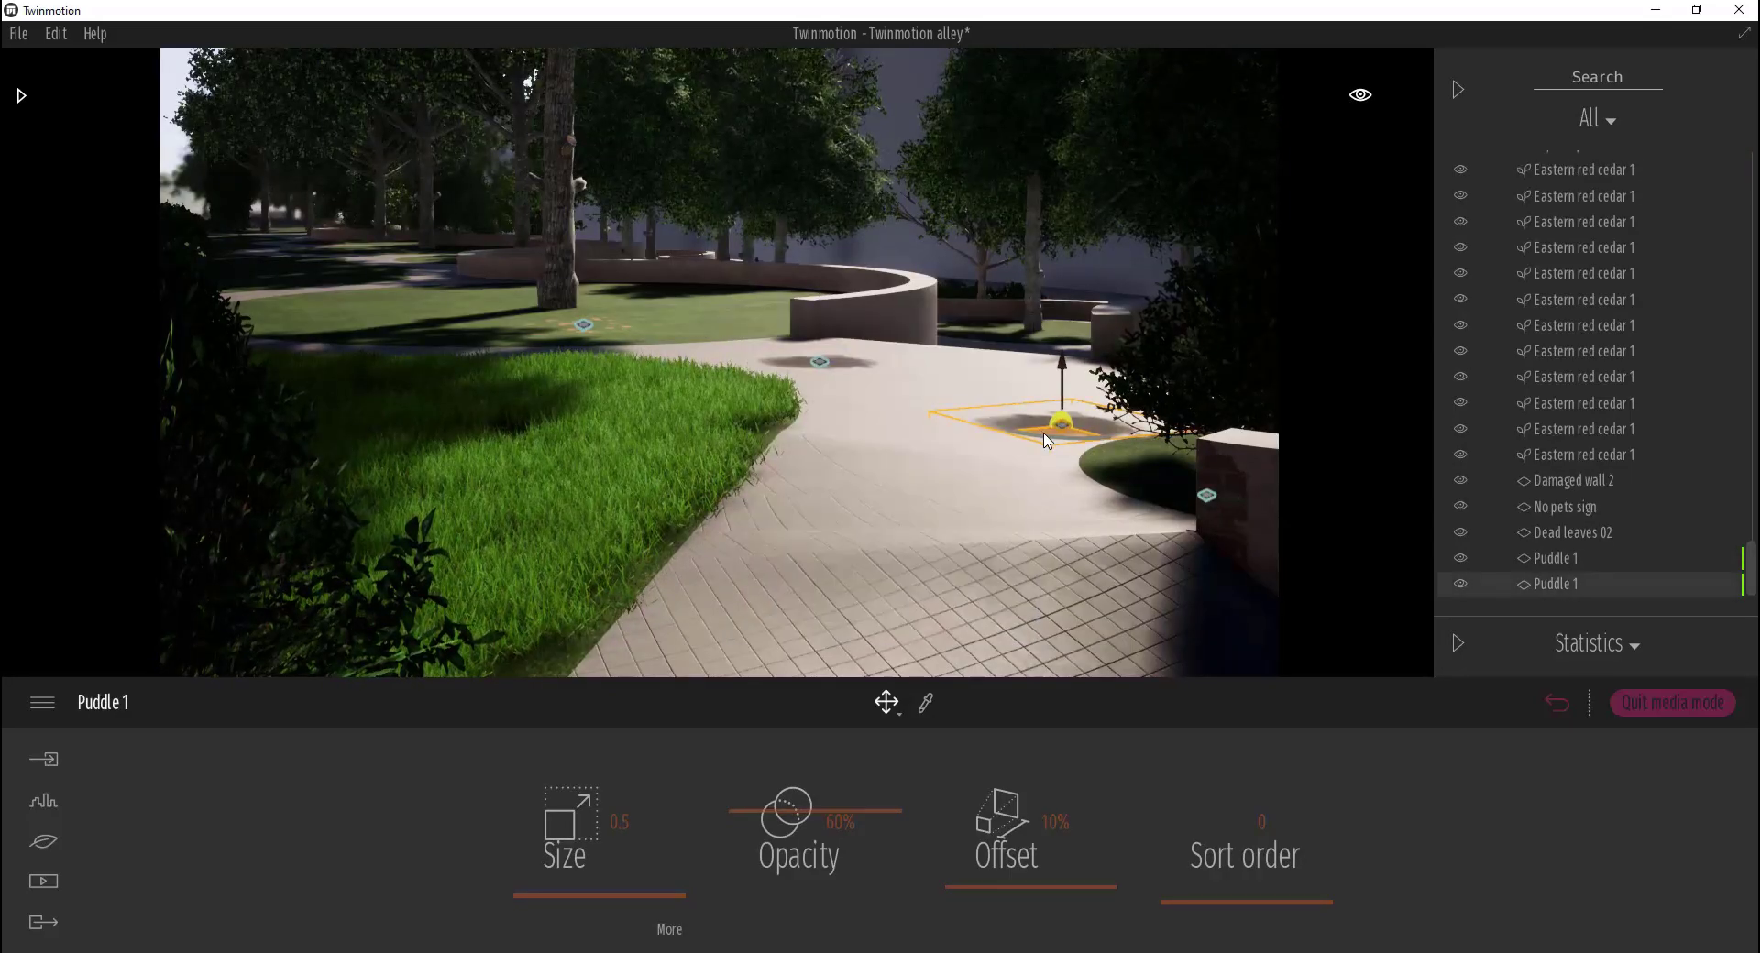
pyautogui.click(813, 603)
pyautogui.click(757, 524)
pyautogui.click(755, 558)
# Copy the bench onto the edge of the round lawn inside the curved wall
pyautogui.moveTo(759, 527); pyautogui.dragTo(766, 470)
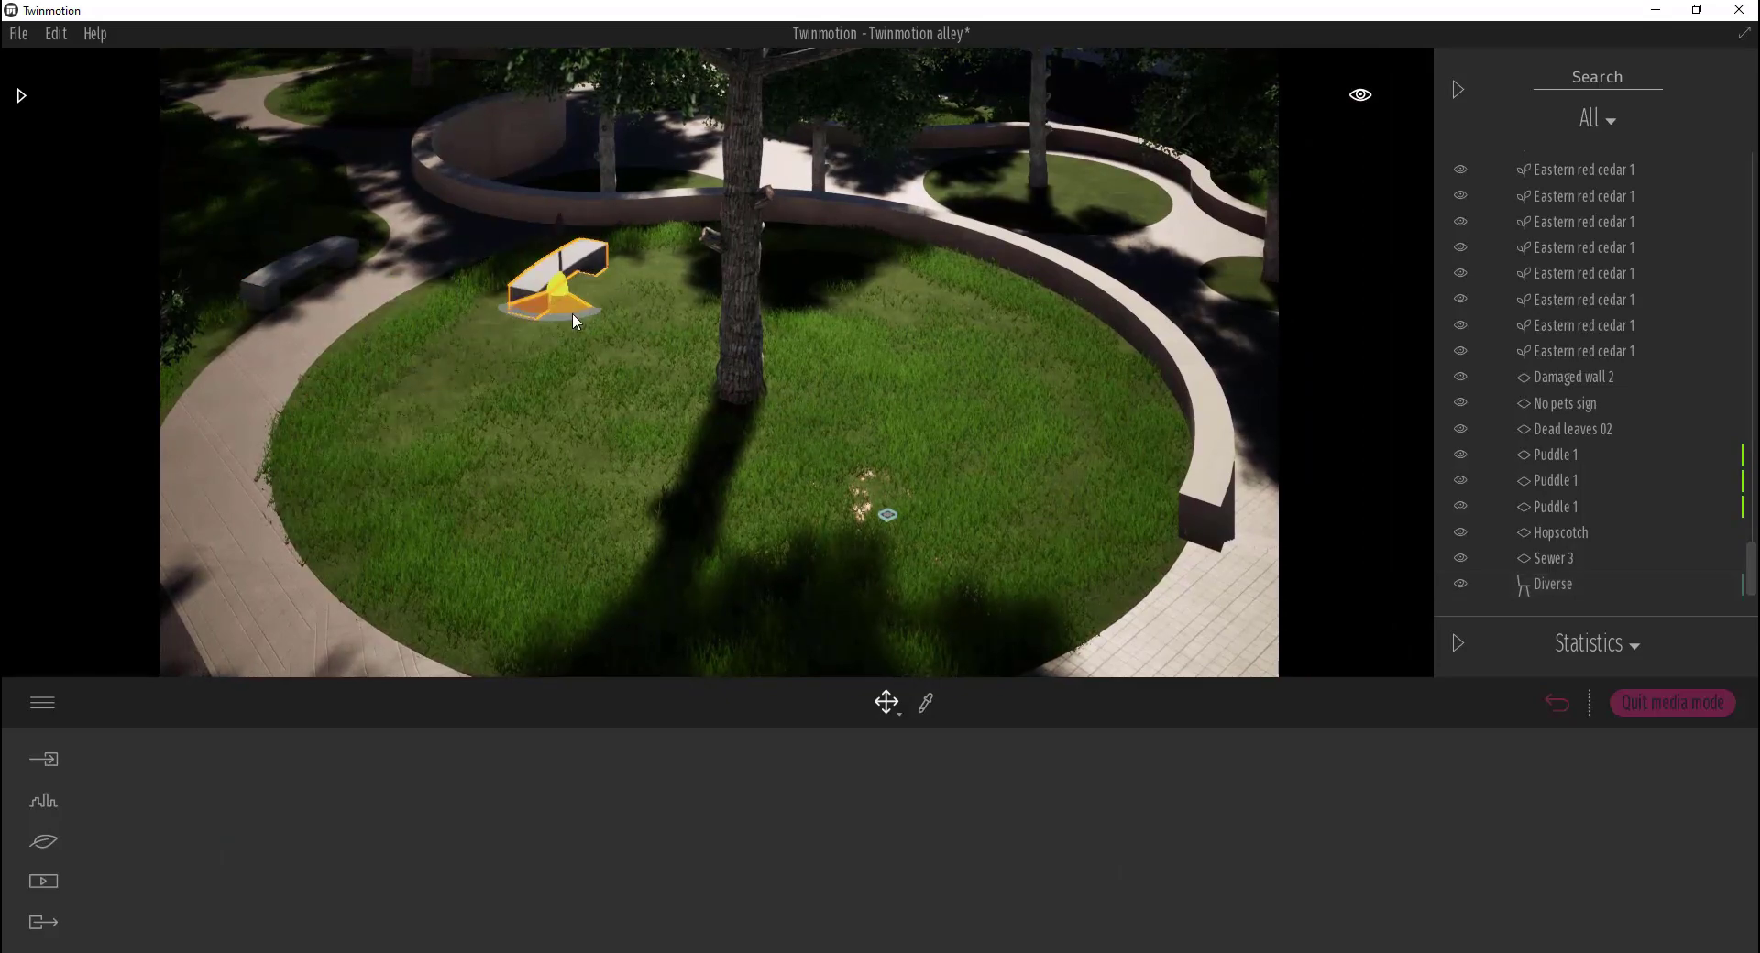
pyautogui.press('Return')
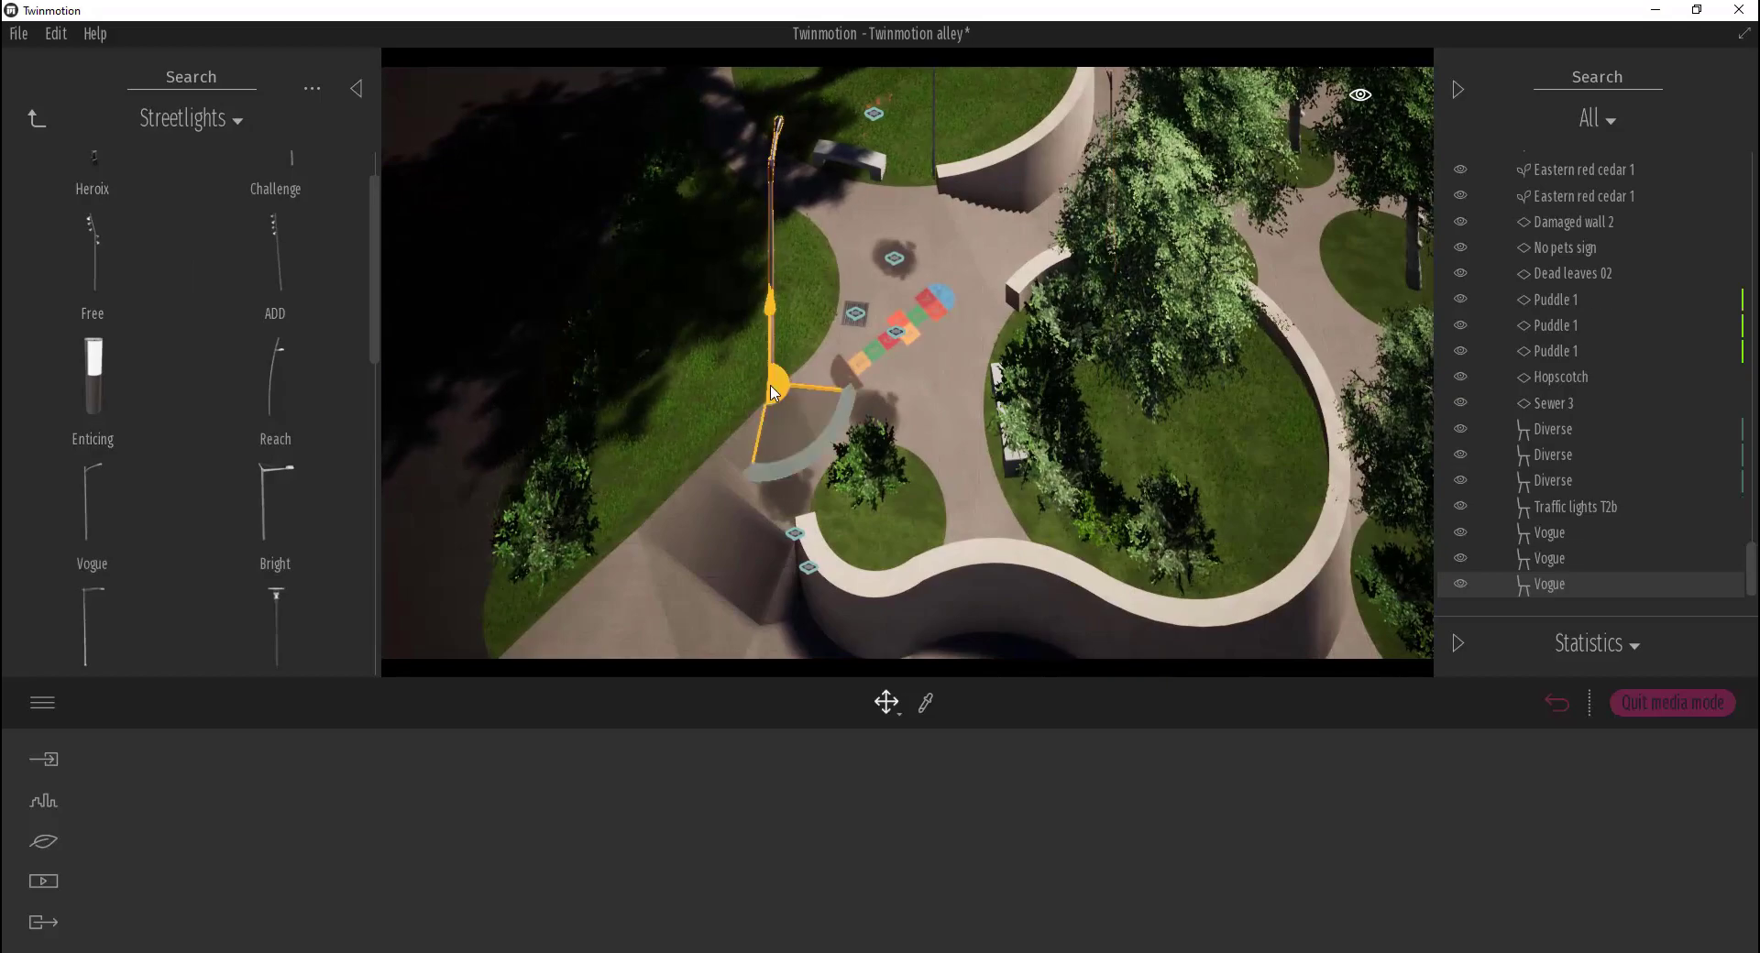
# Switch to the top view and back to perspective, then quit media mode
pyautogui.moveTo(1366, 103)
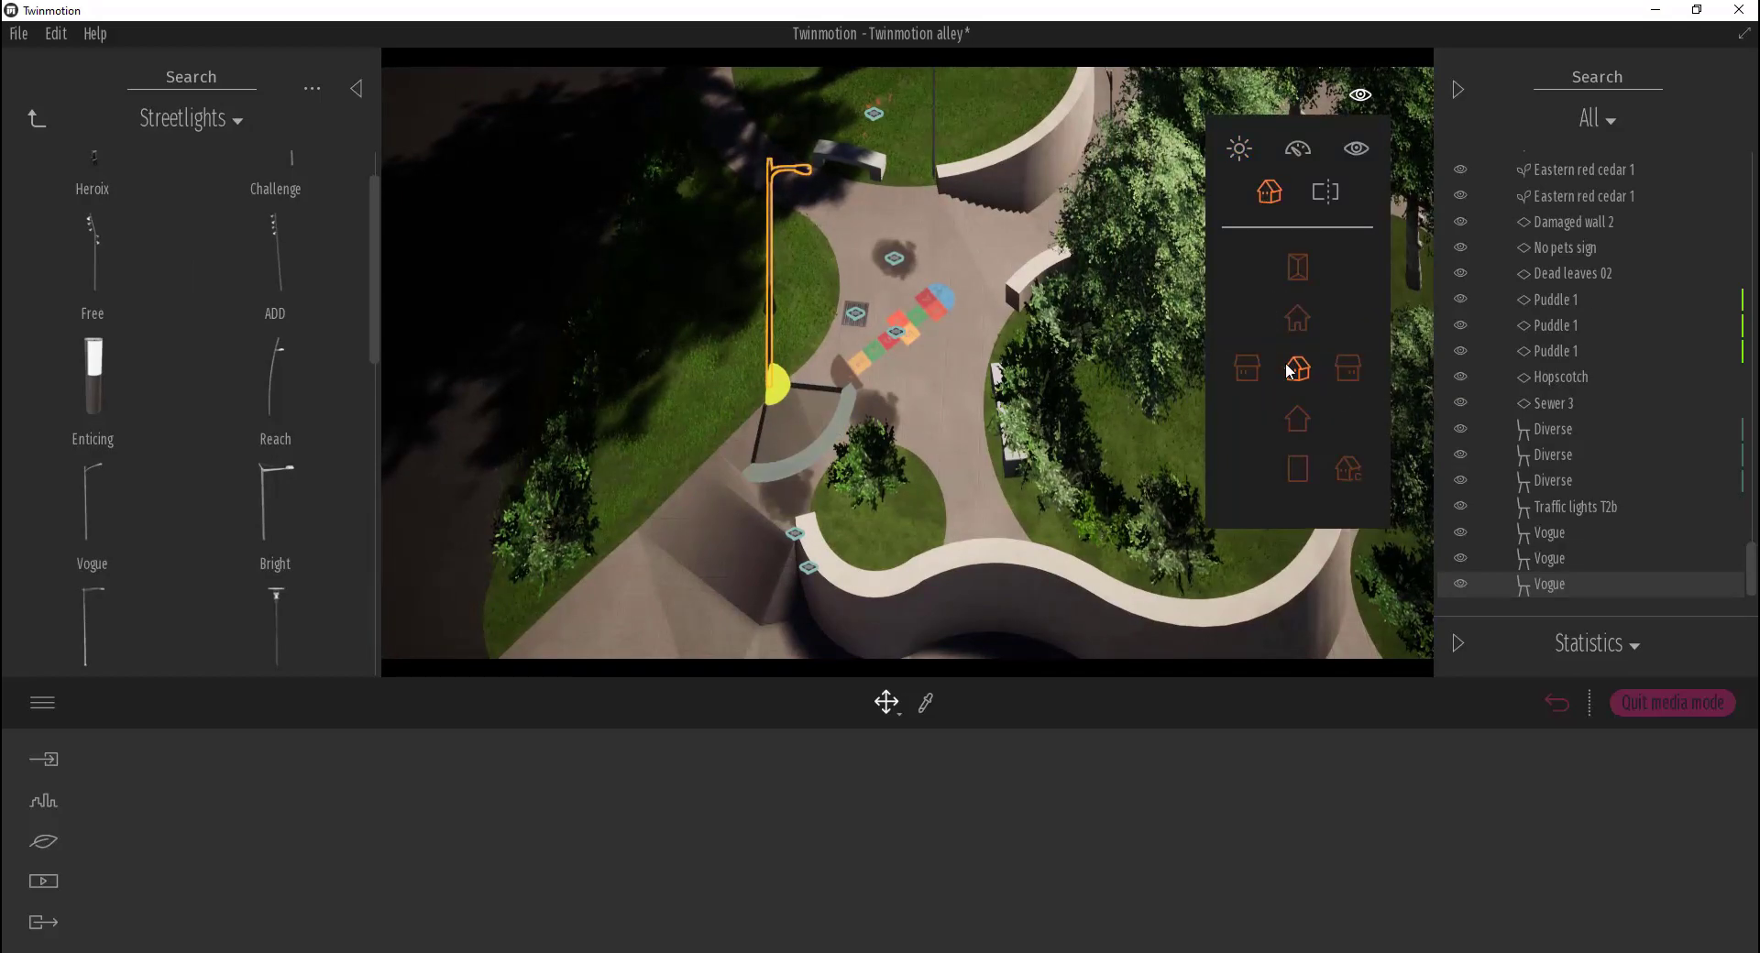
pyautogui.click(1304, 271)
pyautogui.click(1297, 368)
pyautogui.click(43, 881)
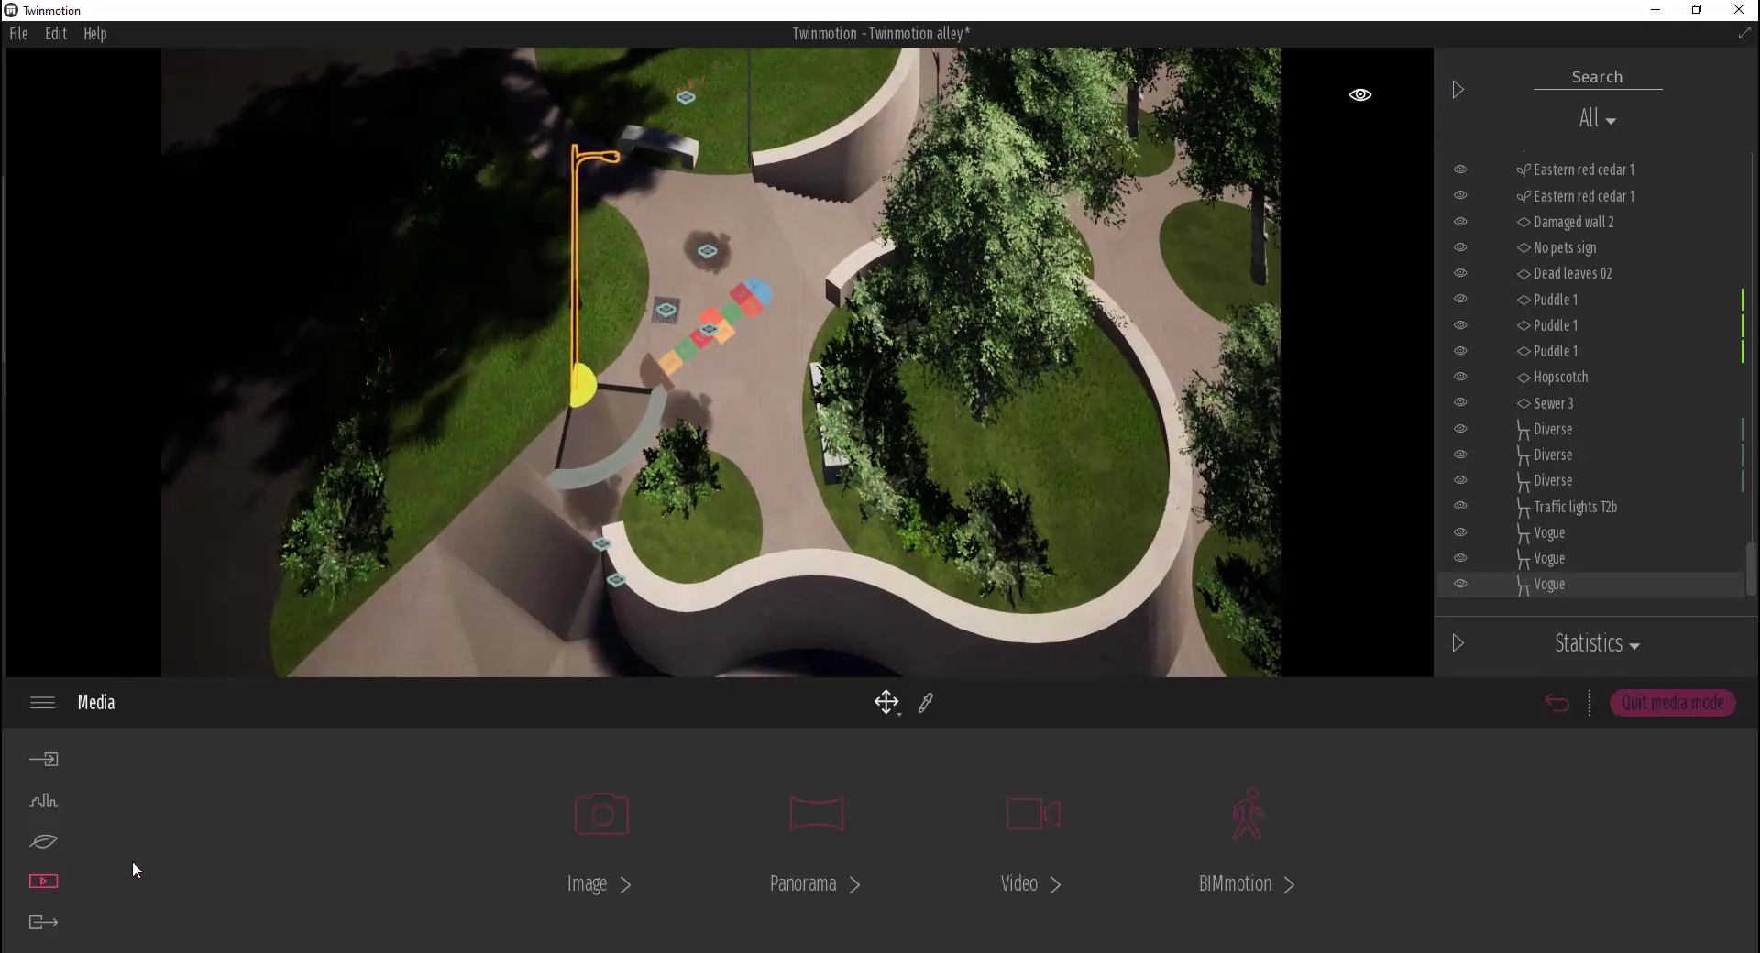
pyautogui.click(1638, 701)
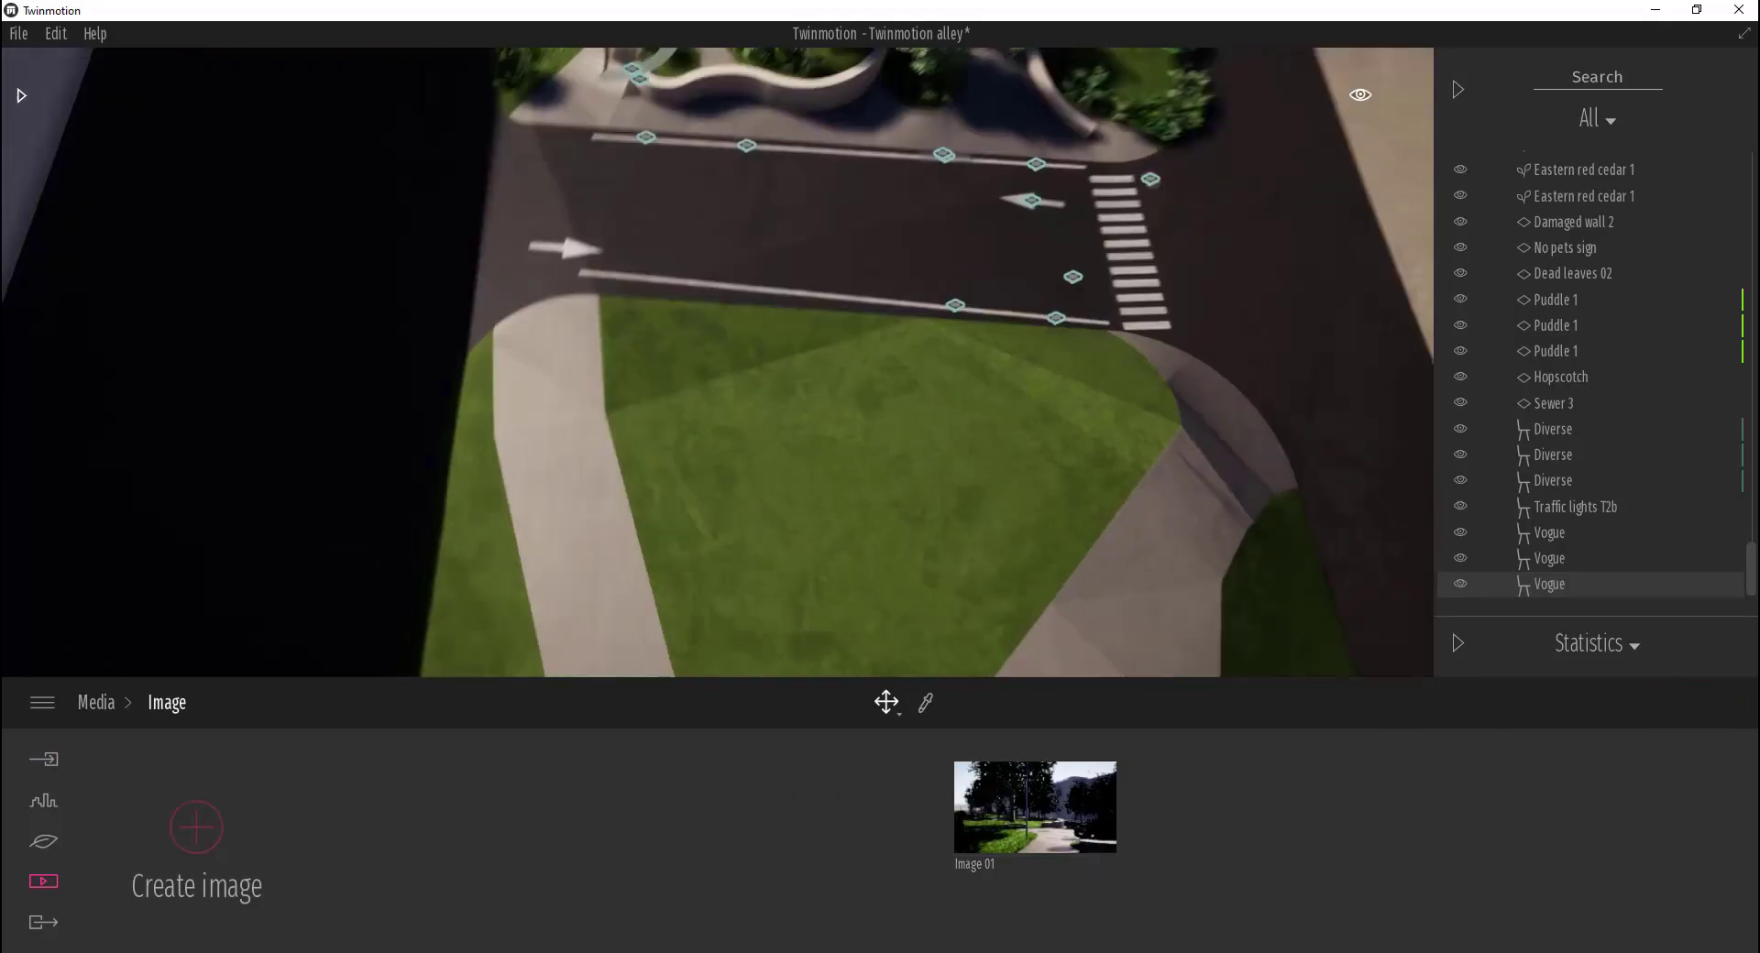